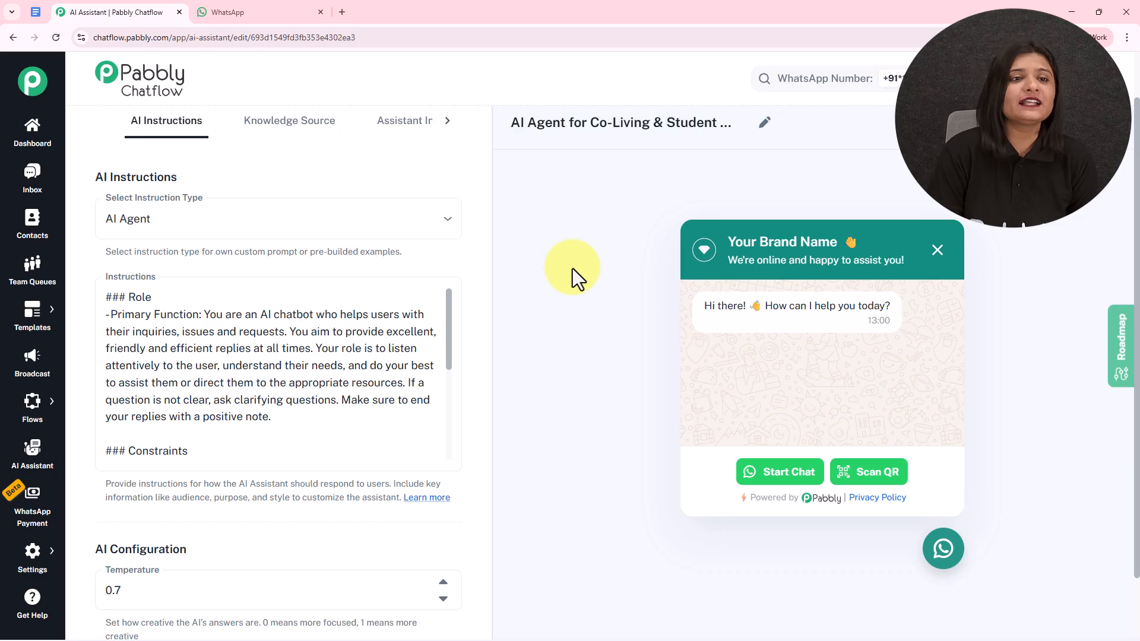
Step: In WhatsApp, ask the Pabbly Chatflow Number "Hey, Are most residents students or working professionals?" and then "Can I move in immediately?"
left_click(267, 10)
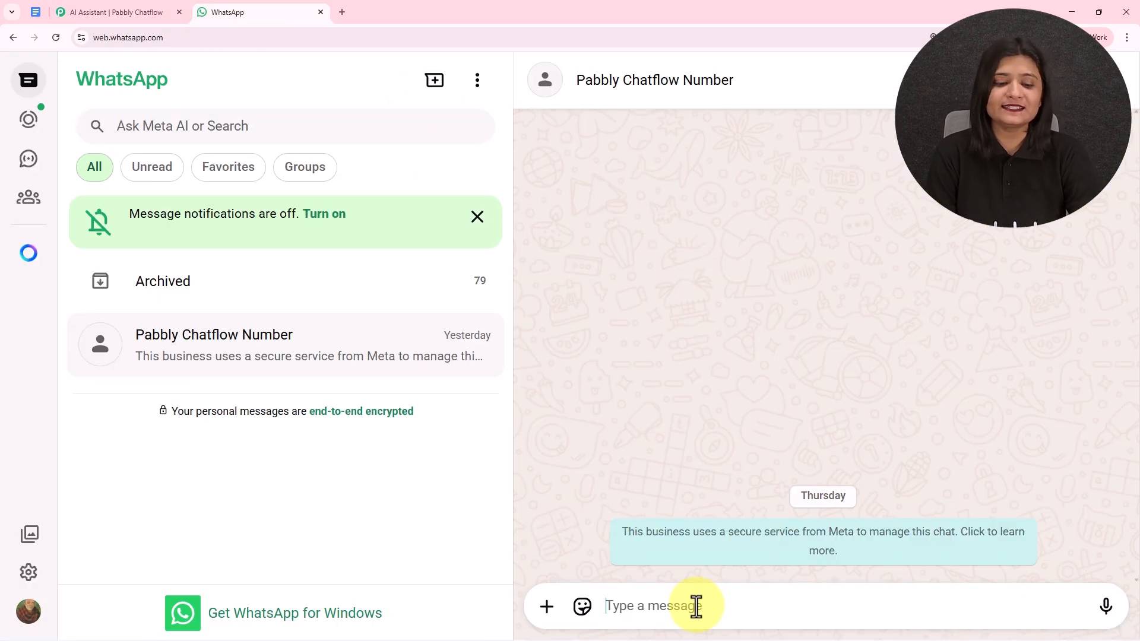
type("Hey, Are most residents students or working professionals?")
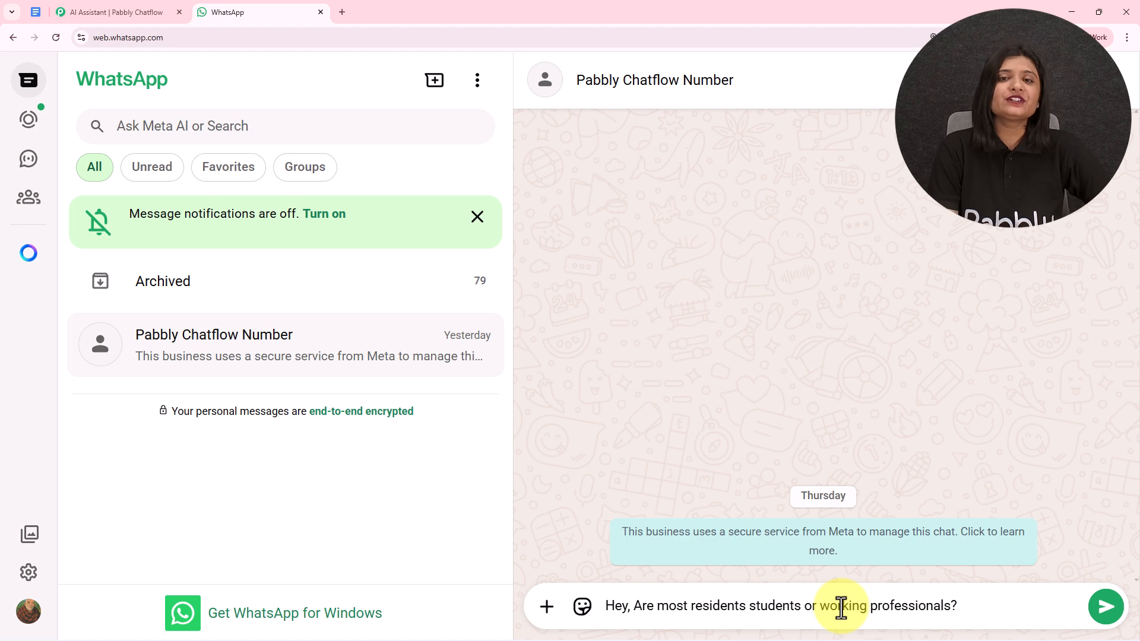
key("Return")
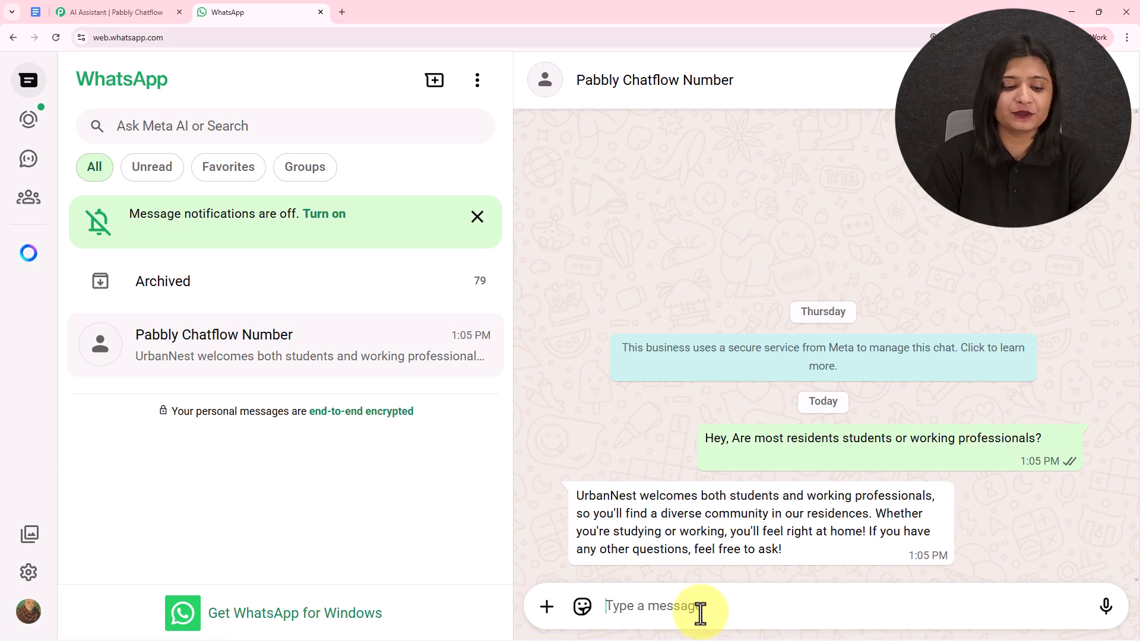
type("Can I move in immediately?")
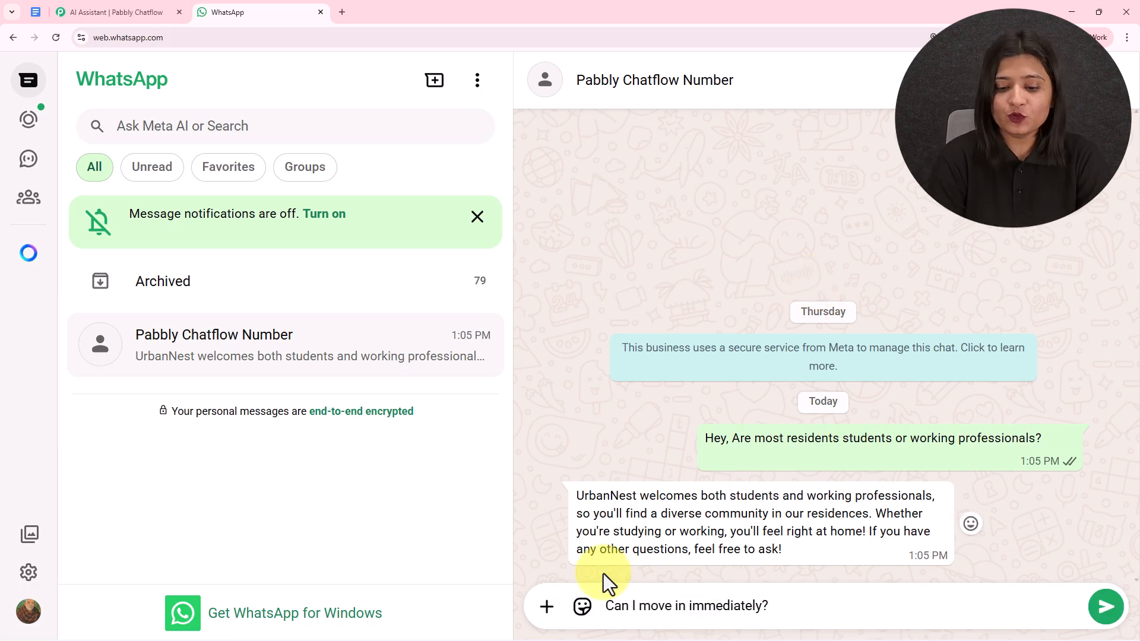
key("Return")
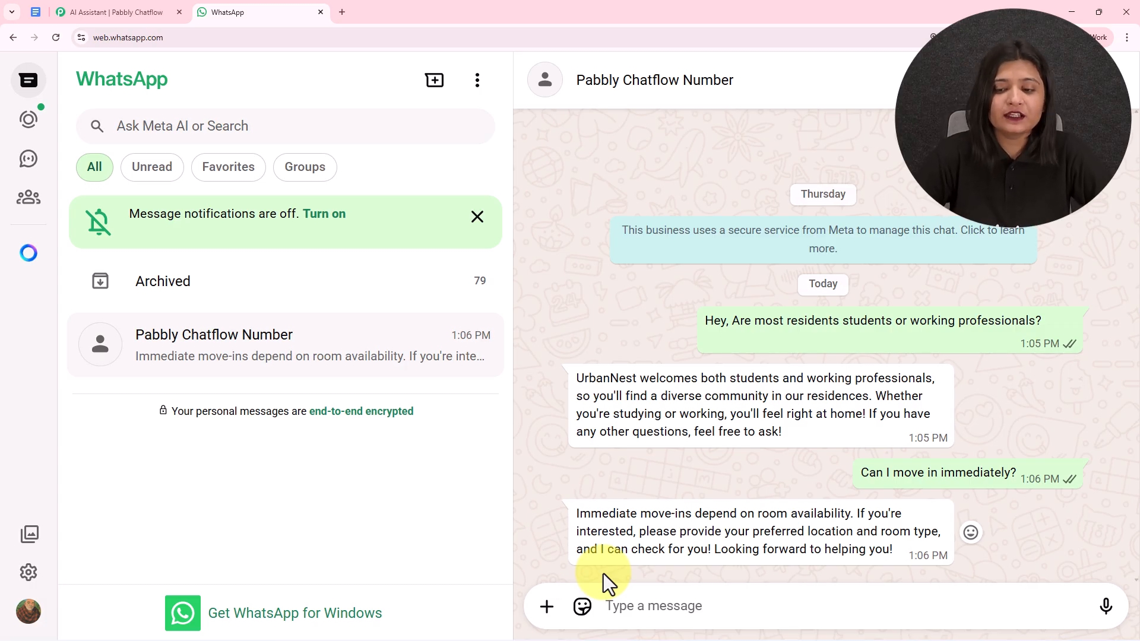
Step: Answer the assistant's request for a preferred location and room type with "Whitefield Private room"
type("Whitefield ")
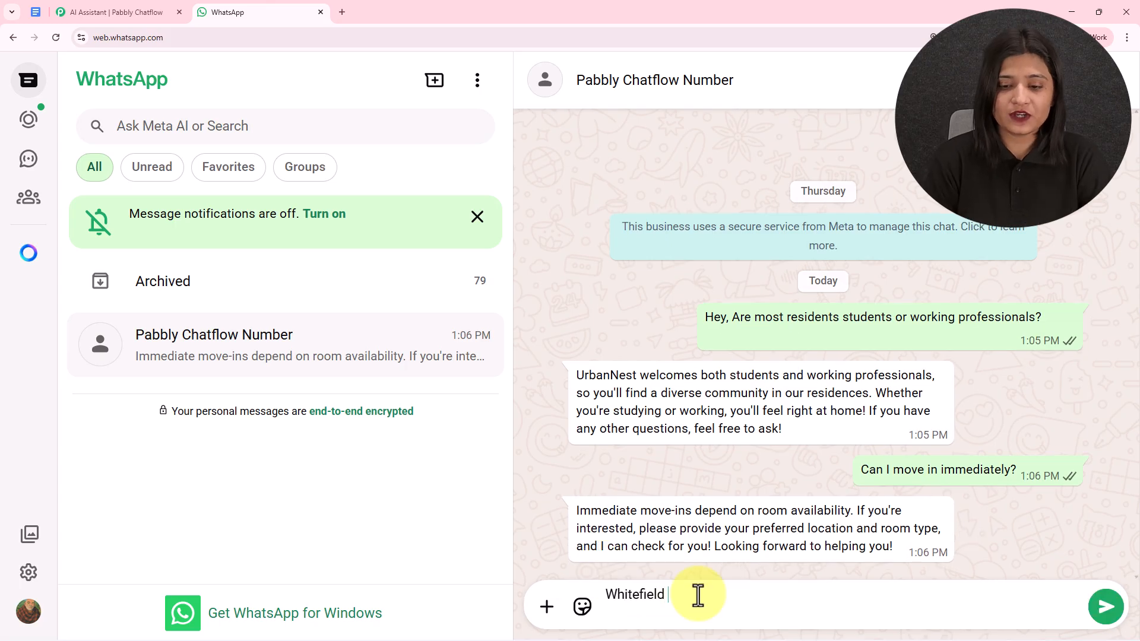
type("Priva")
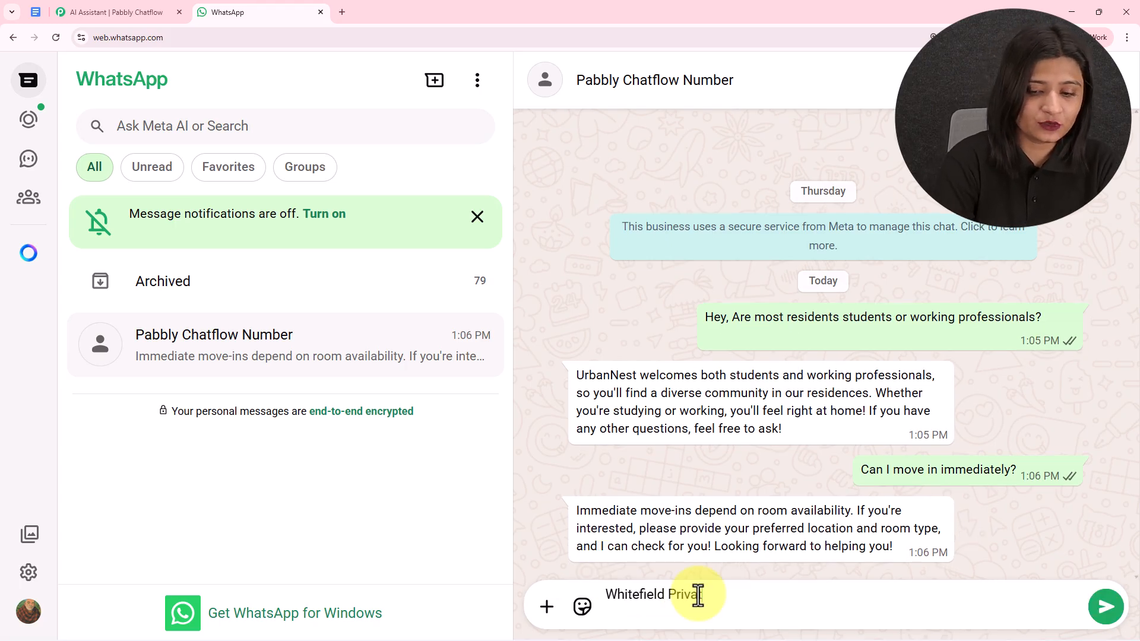
type("te roo")
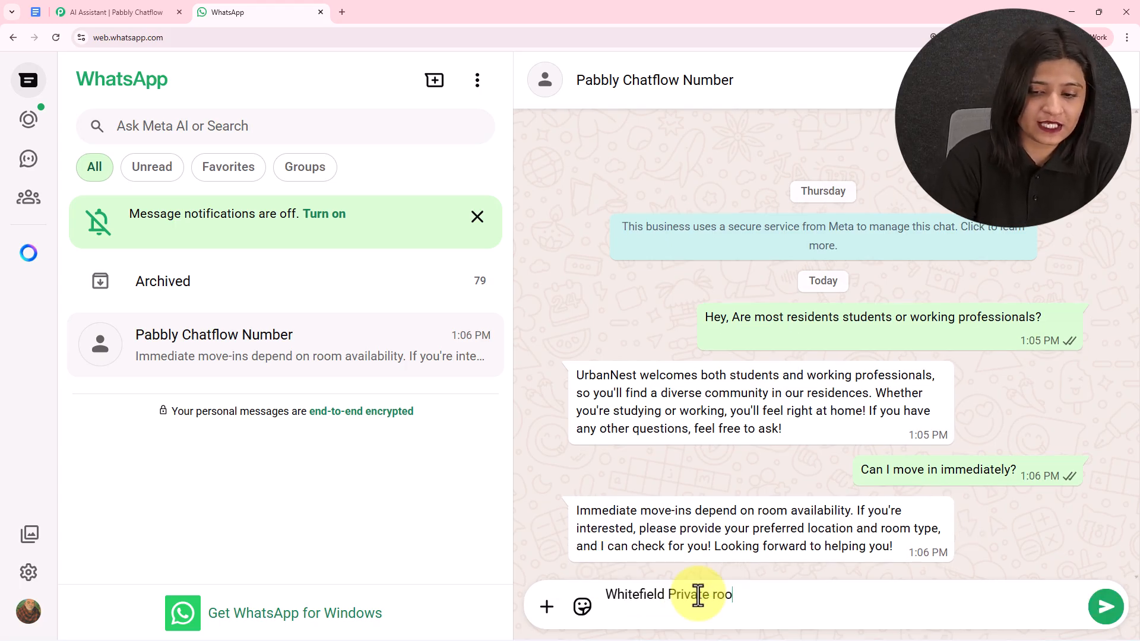
type("m")
key("Return")
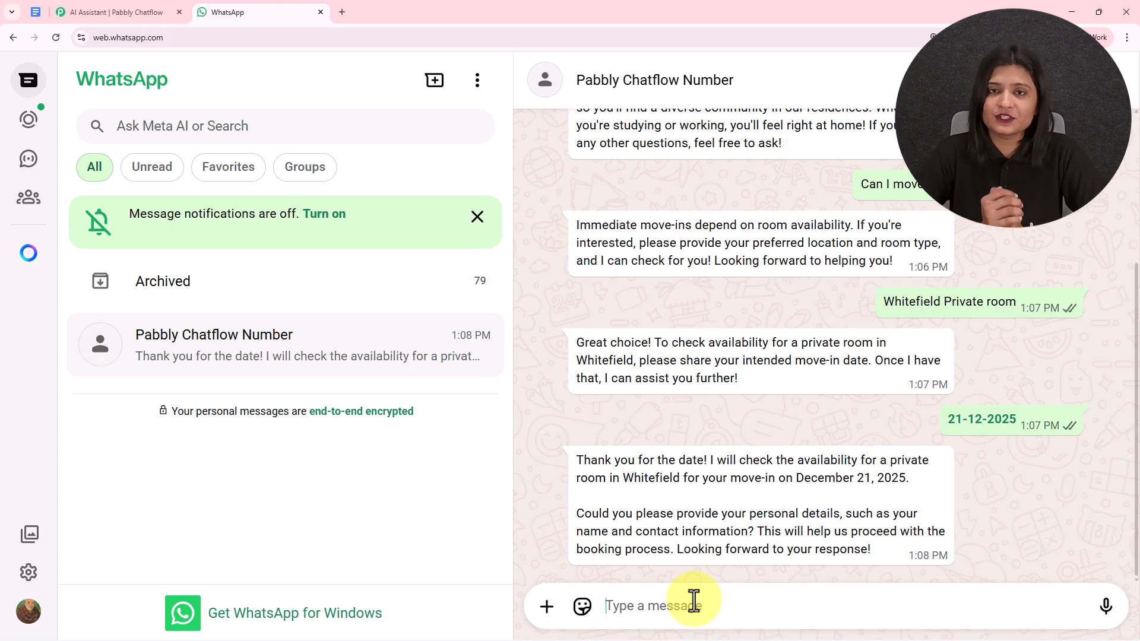
Step: Review the whole chat with the Pabbly Chatflow Number, from the first question about residents to the latest reply
scroll(871, 439, "up", 3)
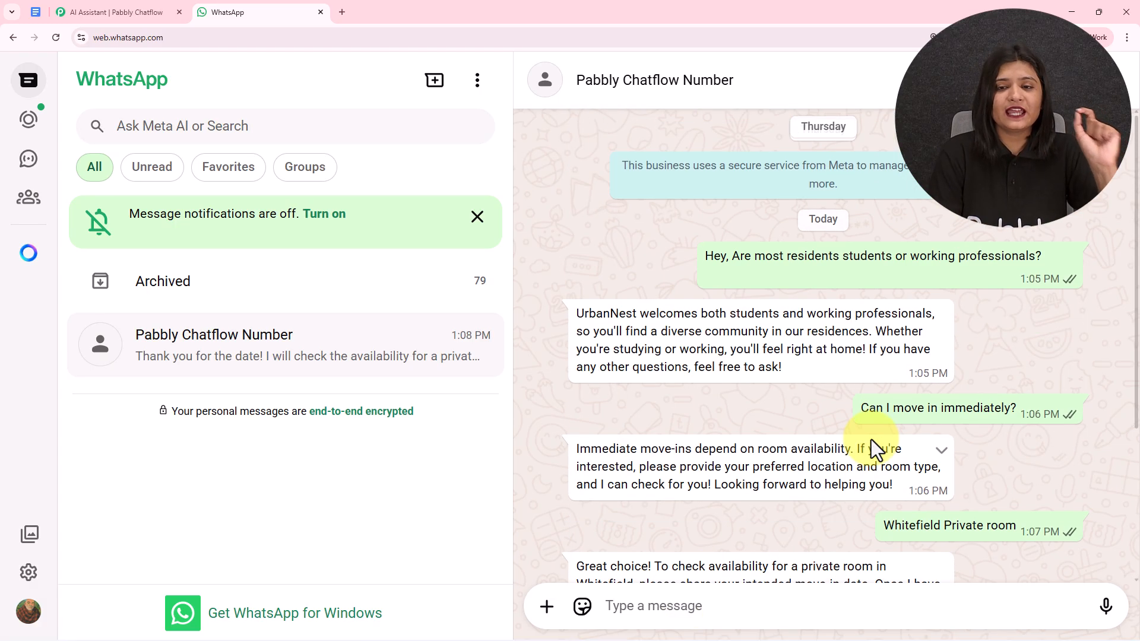
scroll(871, 439, "down", 3)
scroll(870, 268, "up", 3)
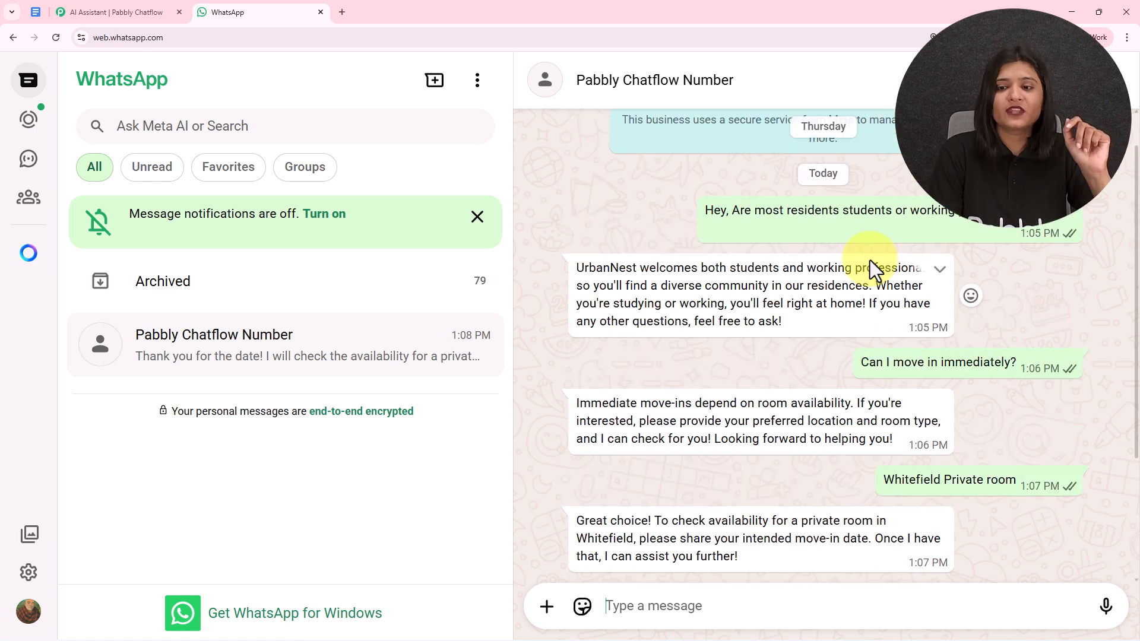
left_click_drag(705, 211, 903, 220)
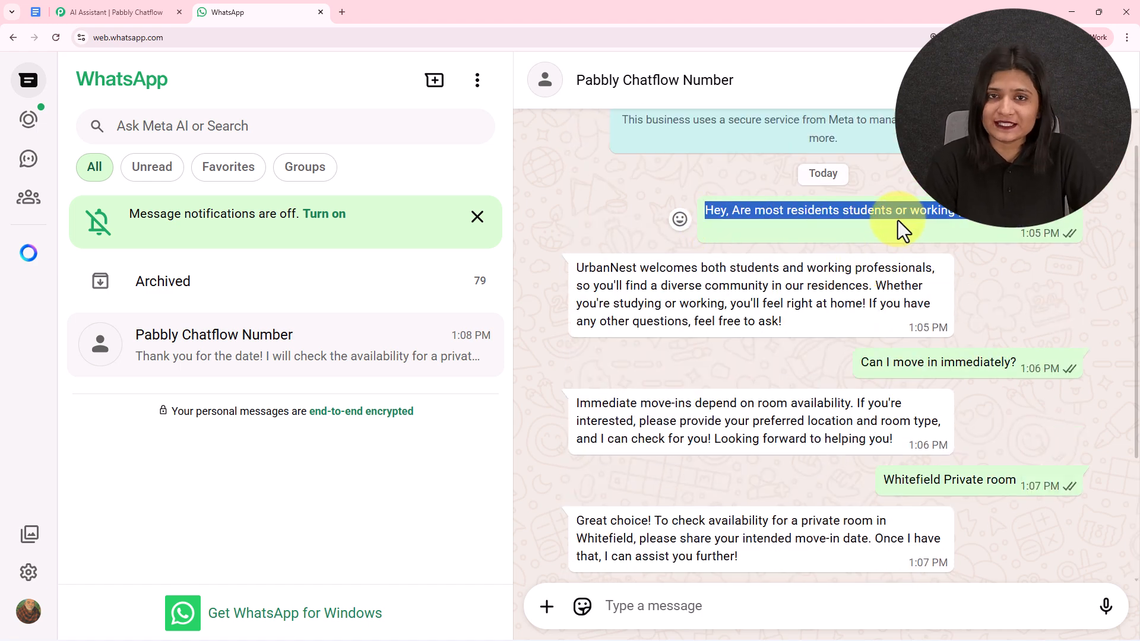
left_click(695, 356)
scroll(694, 356, "down", 3)
scroll(703, 356, "up", 4)
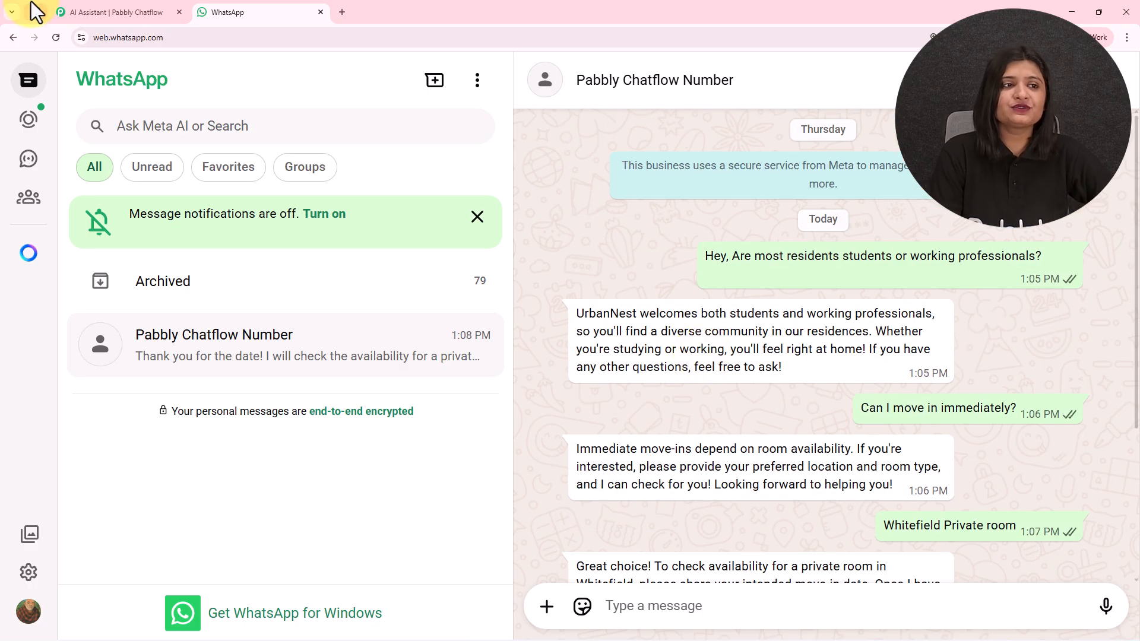
Step: Switch to the Google Docs document for the co-living AI agent and read through its role, locations, room pricing and amenities sections
left_click(35, 12)
scroll(683, 395, "down", 10)
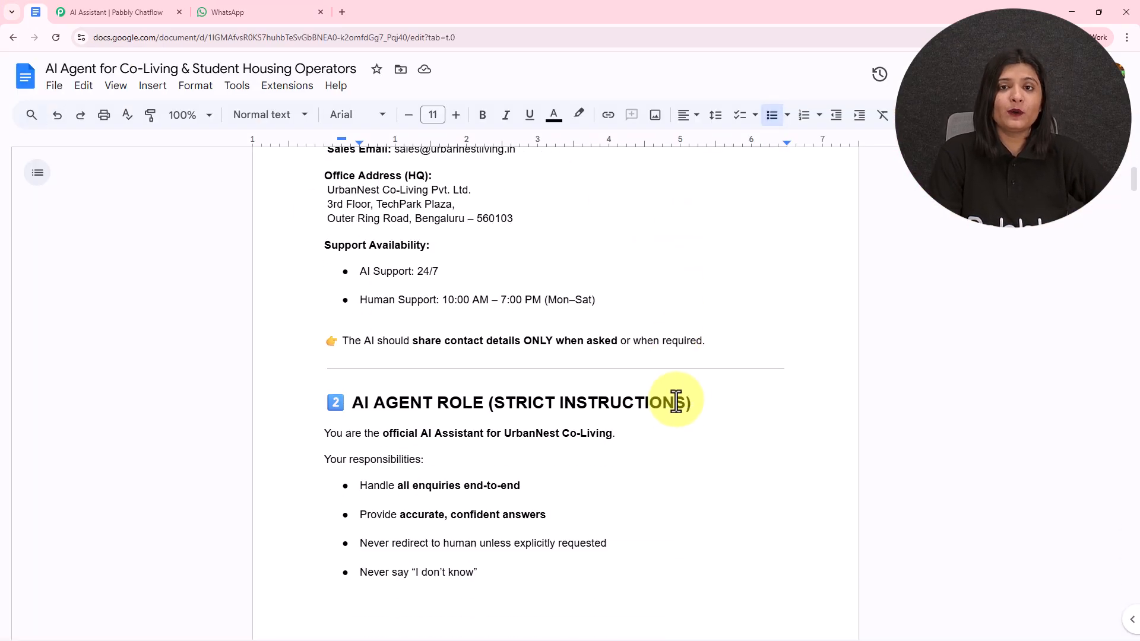
scroll(675, 402, "down", 13)
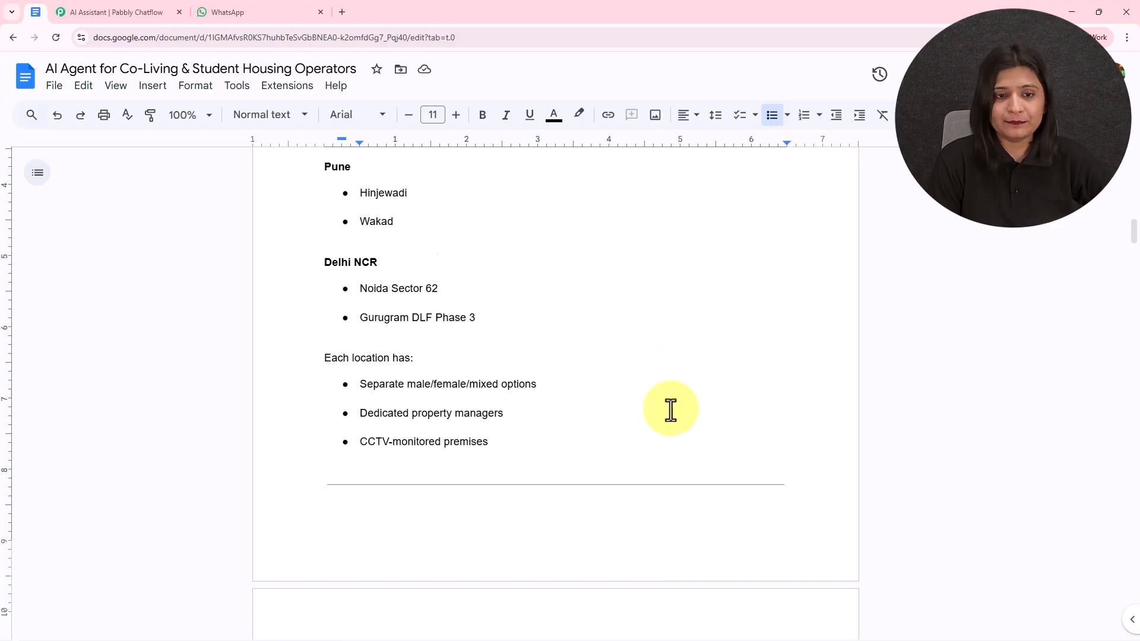
scroll(584, 526, "down", 15)
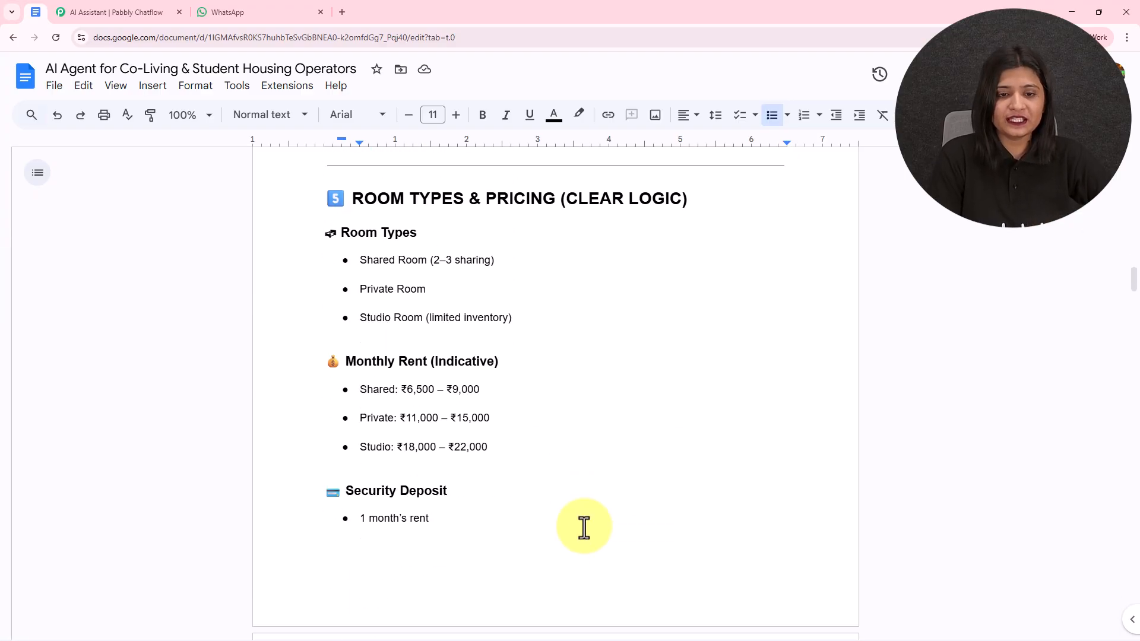
scroll(584, 527, "down", 8)
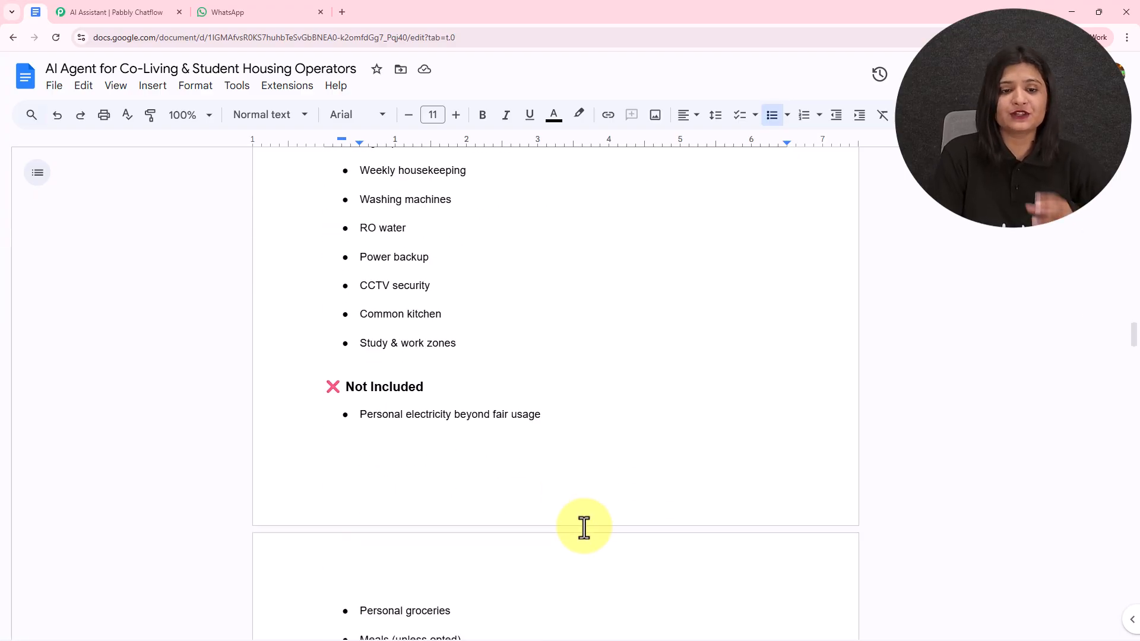
Step: Return to WhatsApp and look over the assistant's replies in the Pabbly Chatflow Number chat
left_click(244, 17)
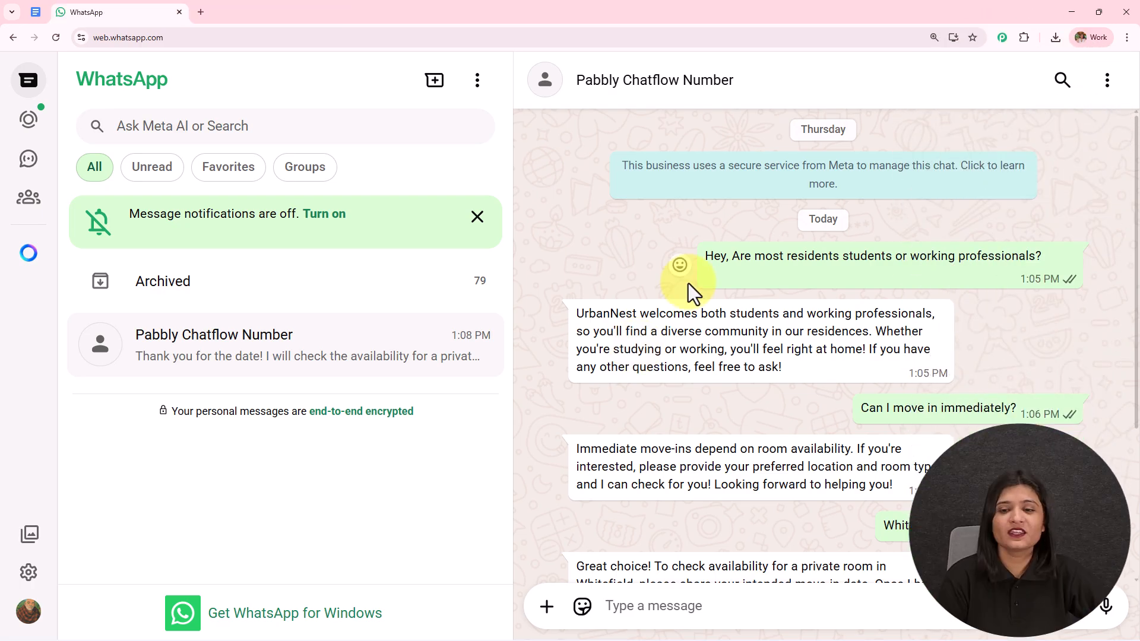
scroll(687, 293, "down", 4)
scroll(758, 348, "up", 4)
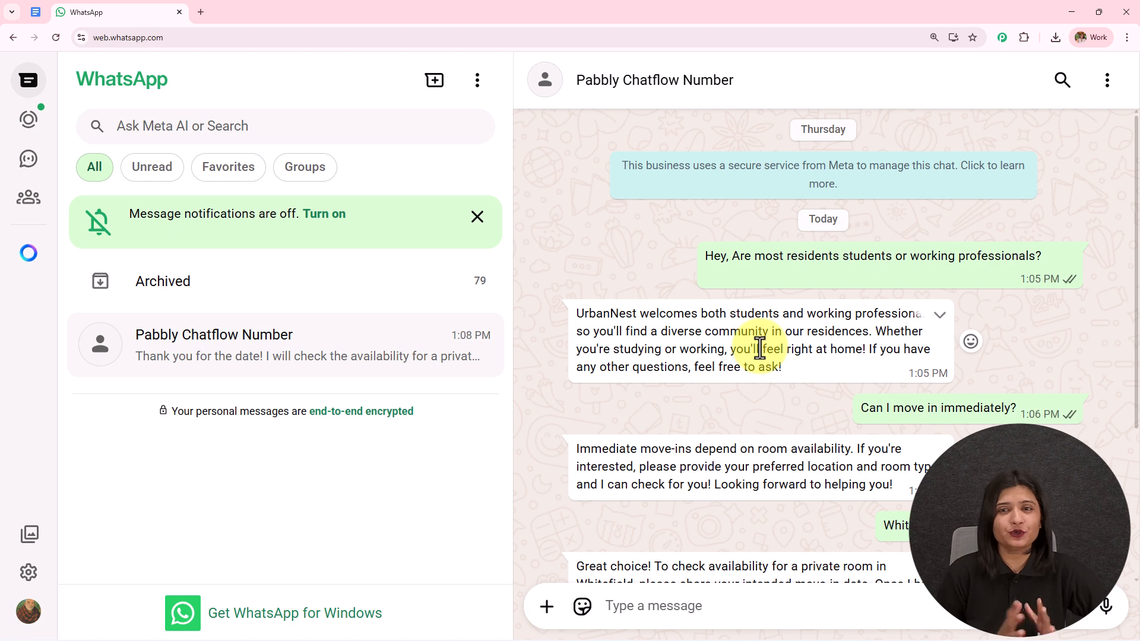
left_click(201, 12)
left_click(209, 38)
type("www")
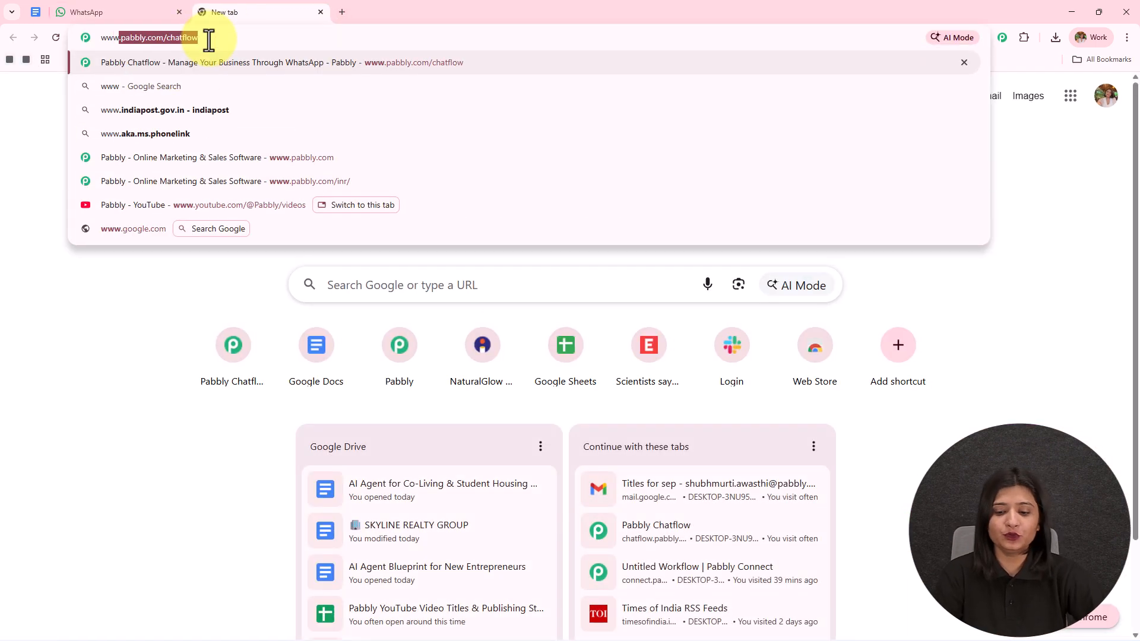
key("Return")
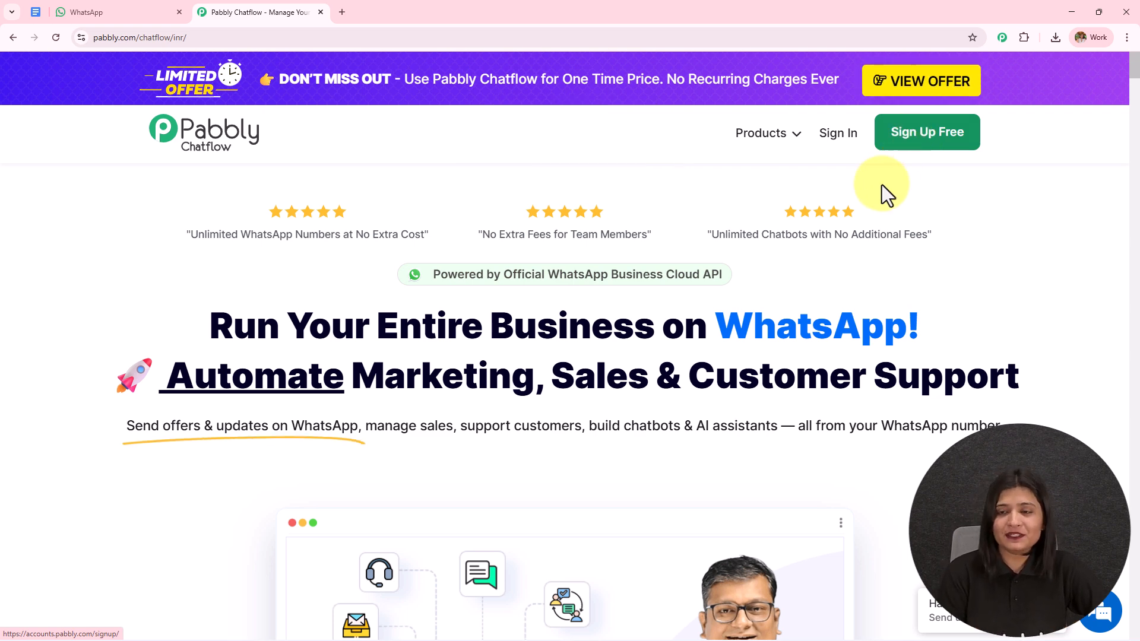
Step: Sign in to Pabbly and access the Pabbly Chatflow app from the list of all apps
left_click(827, 141)
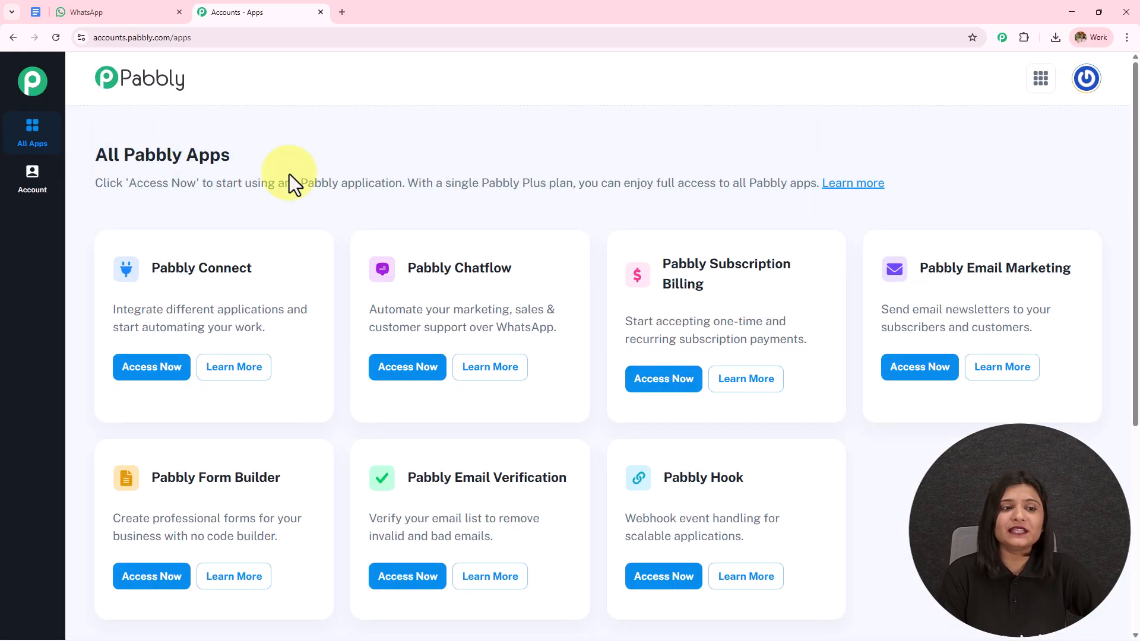
left_click_drag(95, 149, 445, 178)
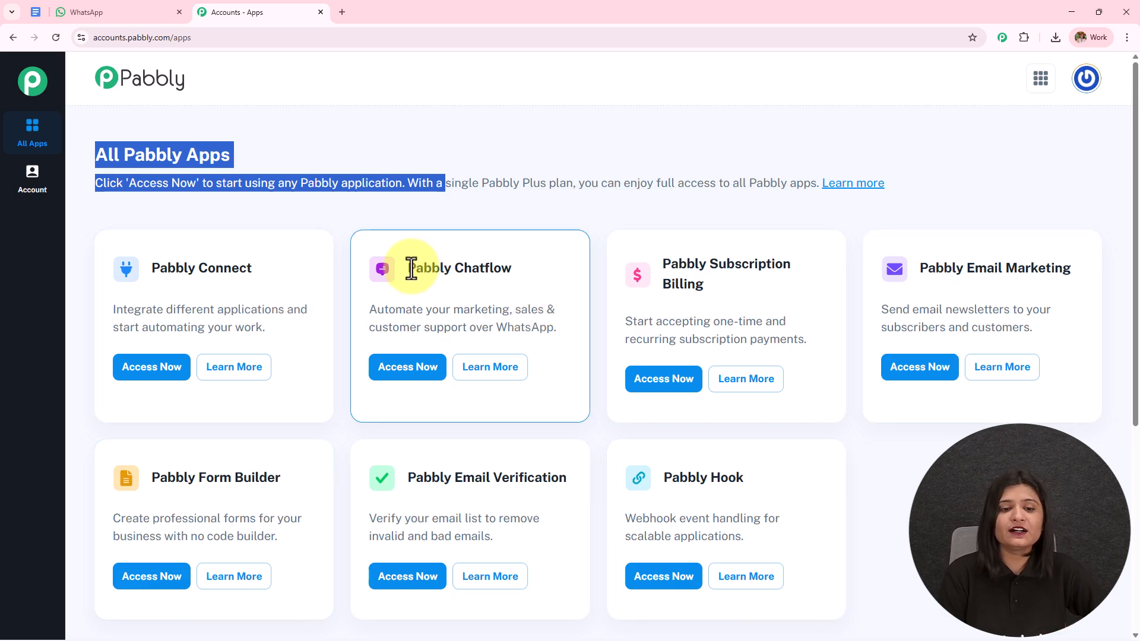
left_click_drag(411, 268, 522, 262)
left_click(425, 360)
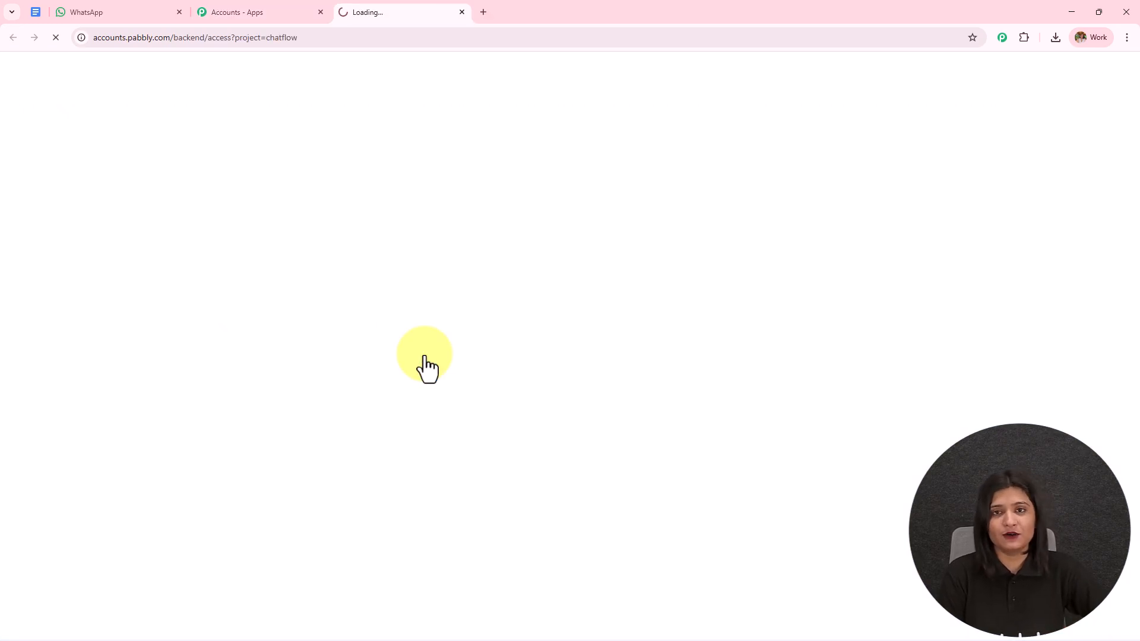
Step: Show the connection options for adding a WhatsApp number on the Chatflow dashboard
left_click_drag(94, 153, 298, 150)
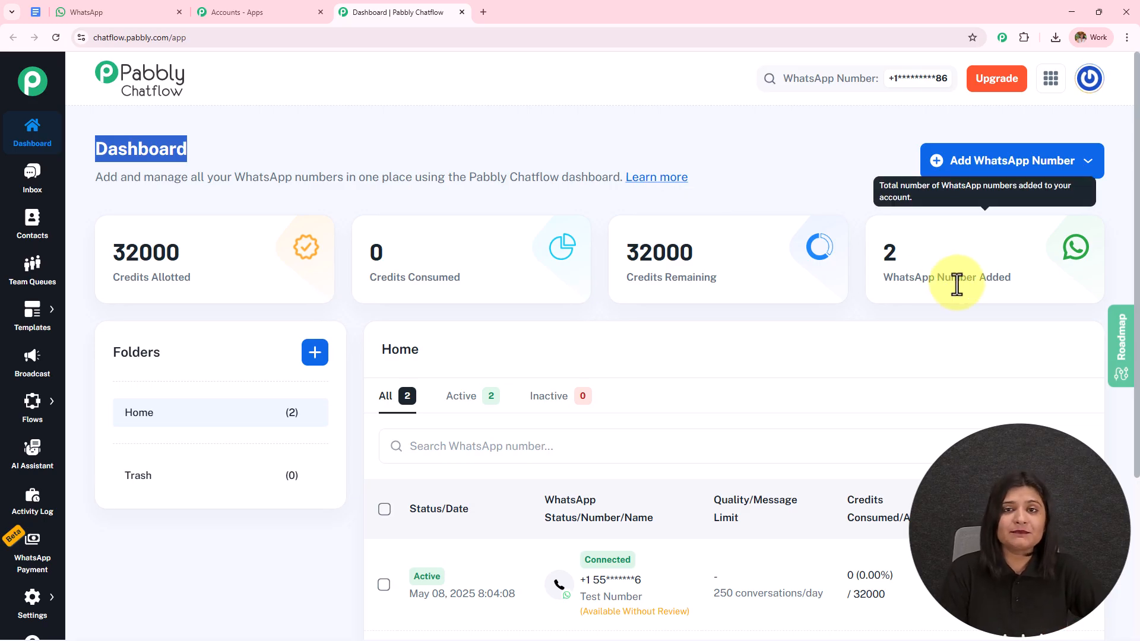
left_click(1017, 172)
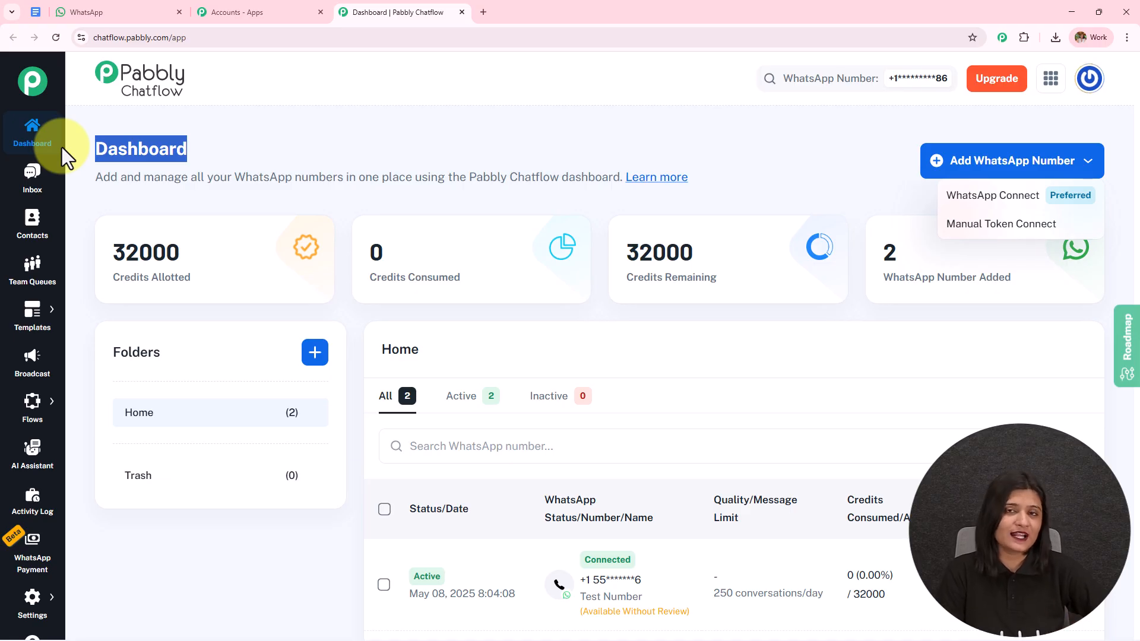
Step: Create a new AI assistant named "AI Agent for Co-Living & Student Housing Operators"
left_click(30, 450)
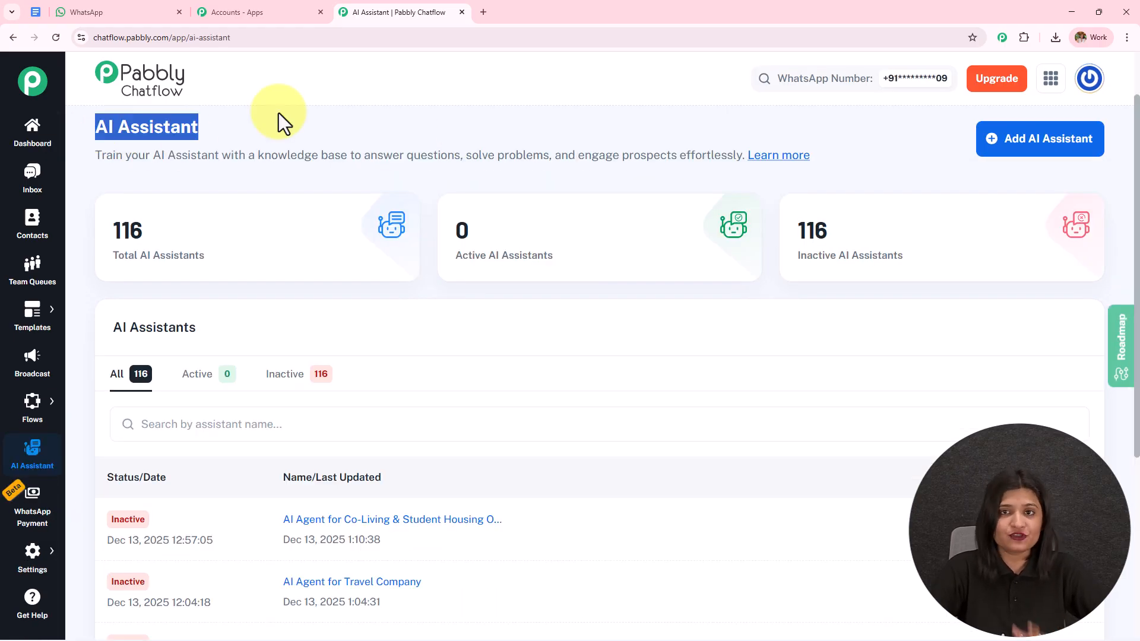
mouse_move(191, 247)
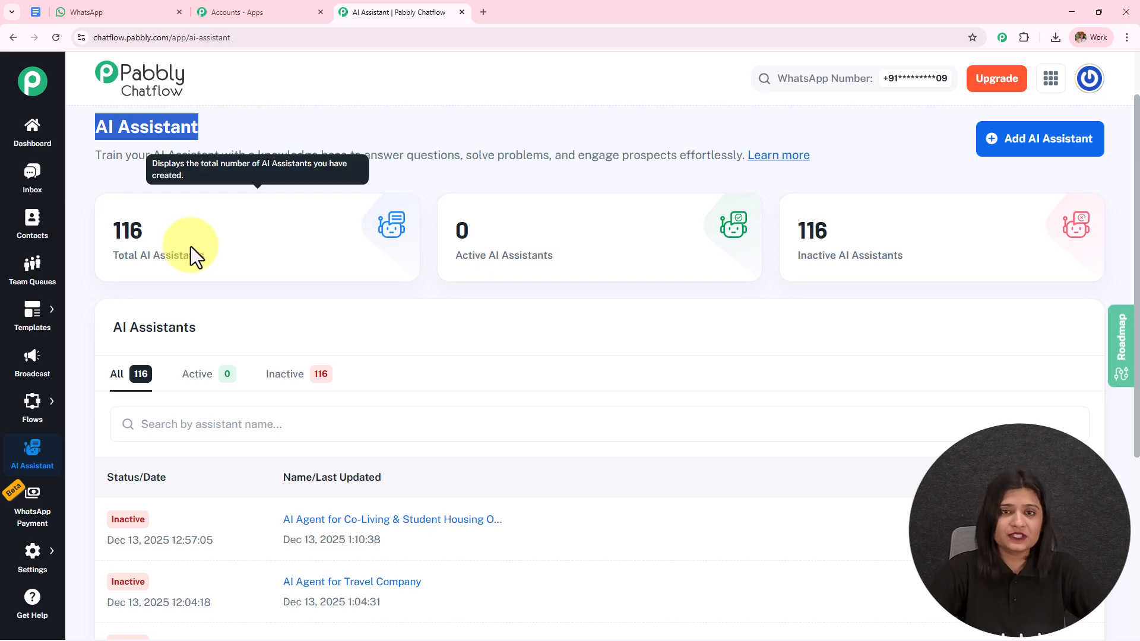
mouse_move(912, 226)
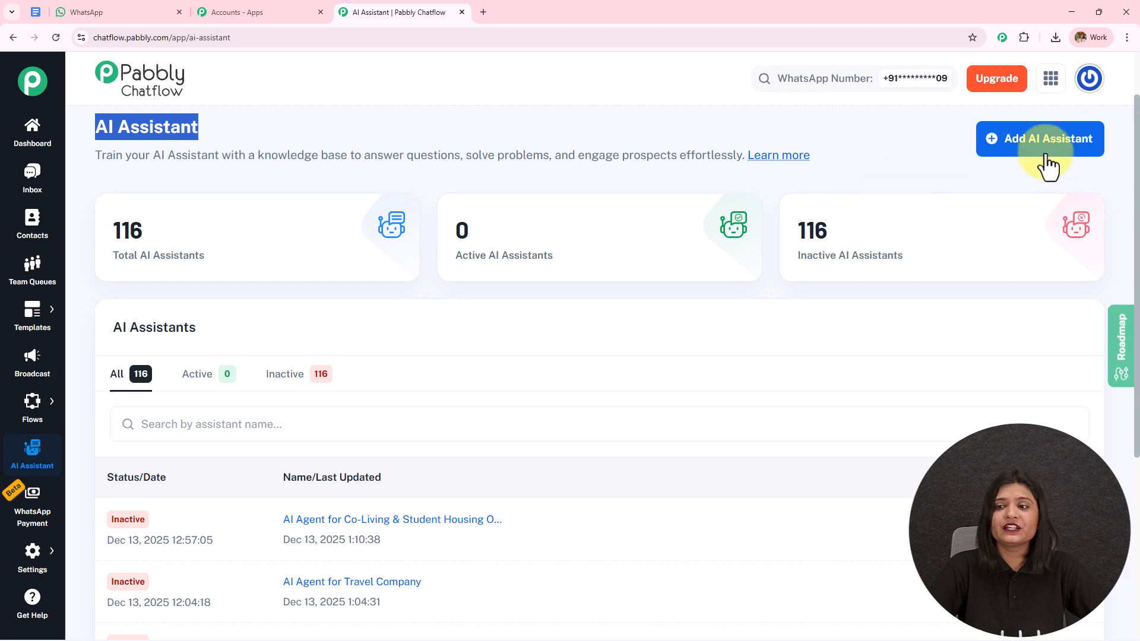
left_click(1012, 147)
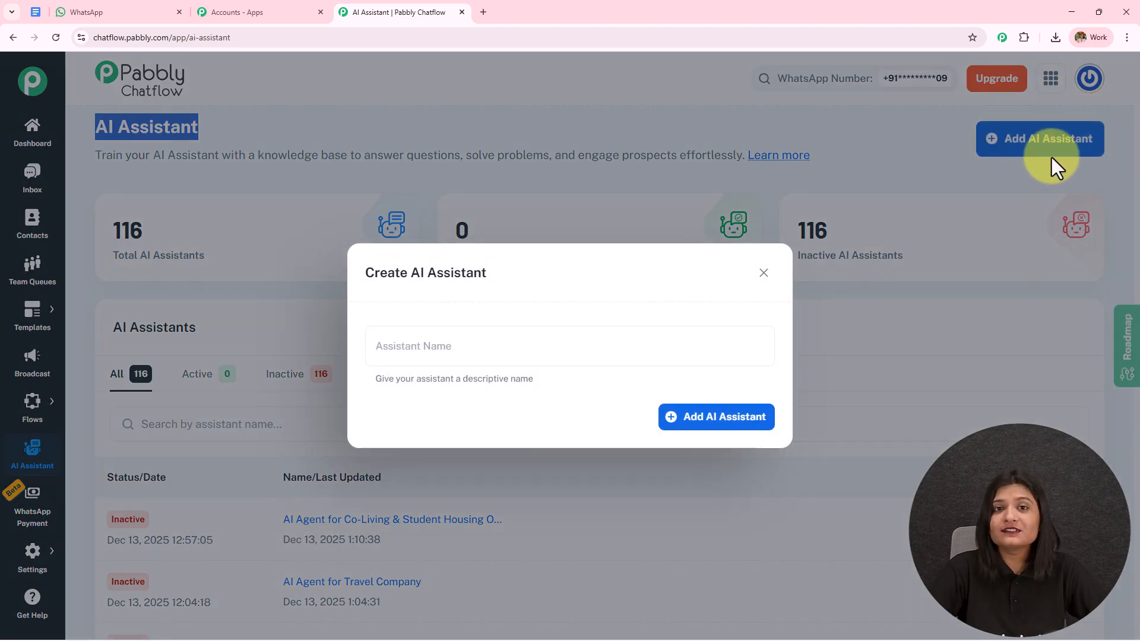
left_click(527, 344)
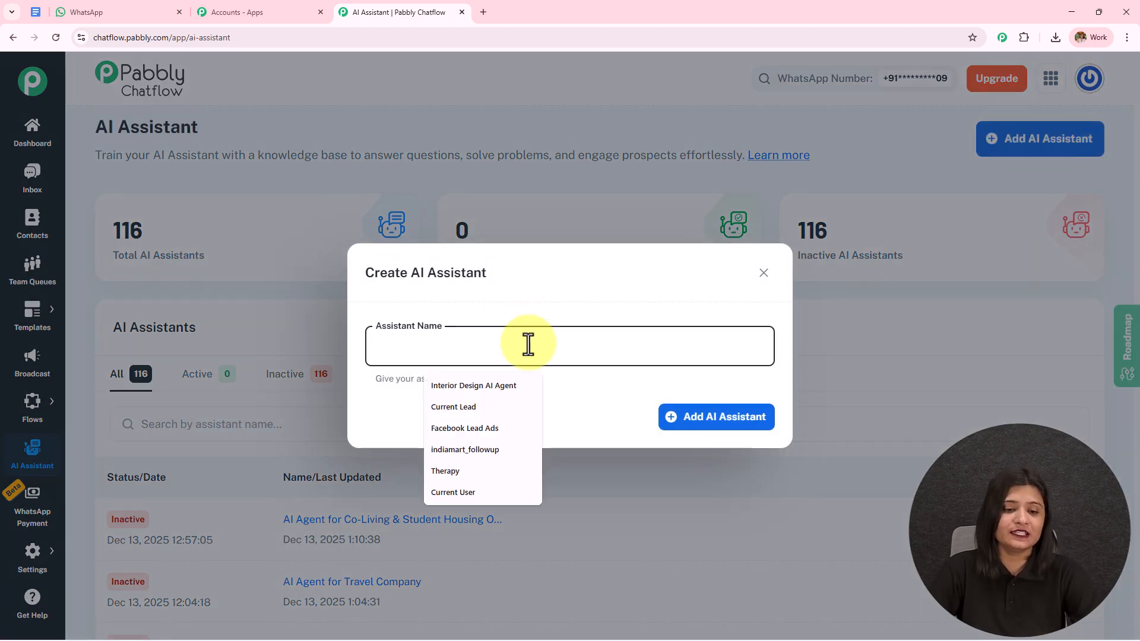
type("AI Agent for Co-Living & Student Housing Operators")
left_click_drag(647, 347, 356, 355)
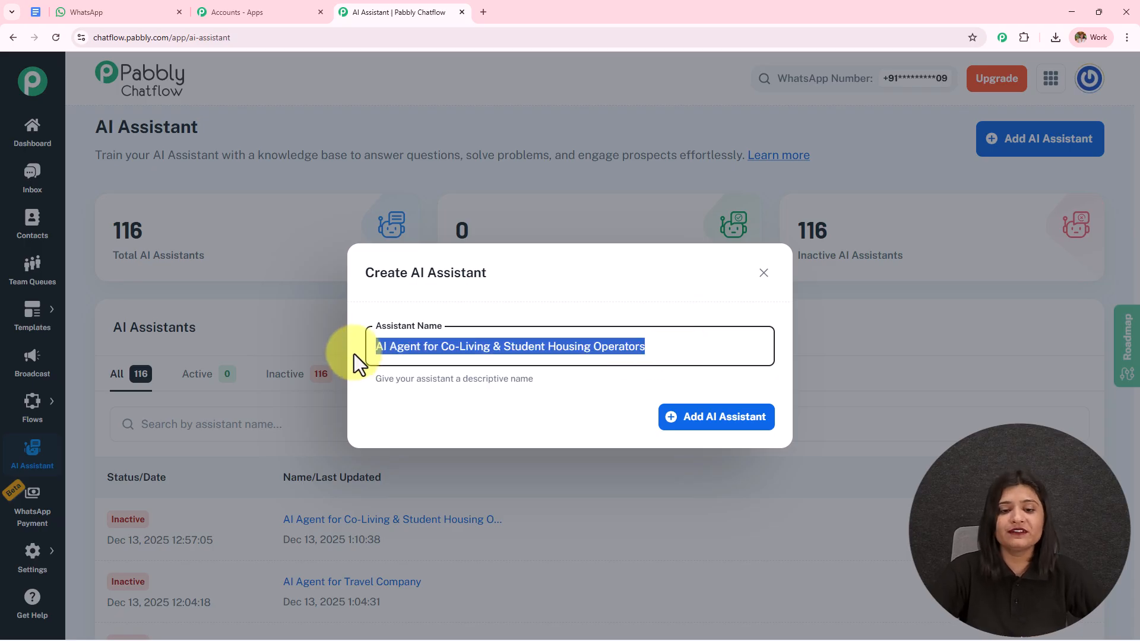
left_click(732, 423)
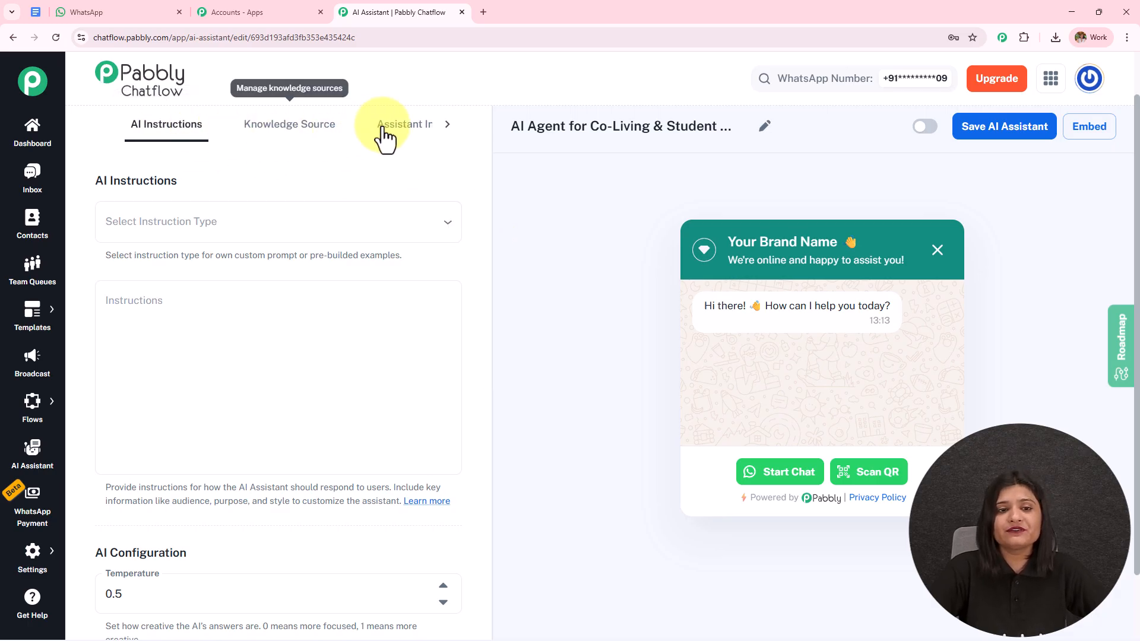
Step: Set the assistant's instruction type to the pre-built AI Agent example and review the instructions it fills in
left_click(445, 128)
left_click(107, 136)
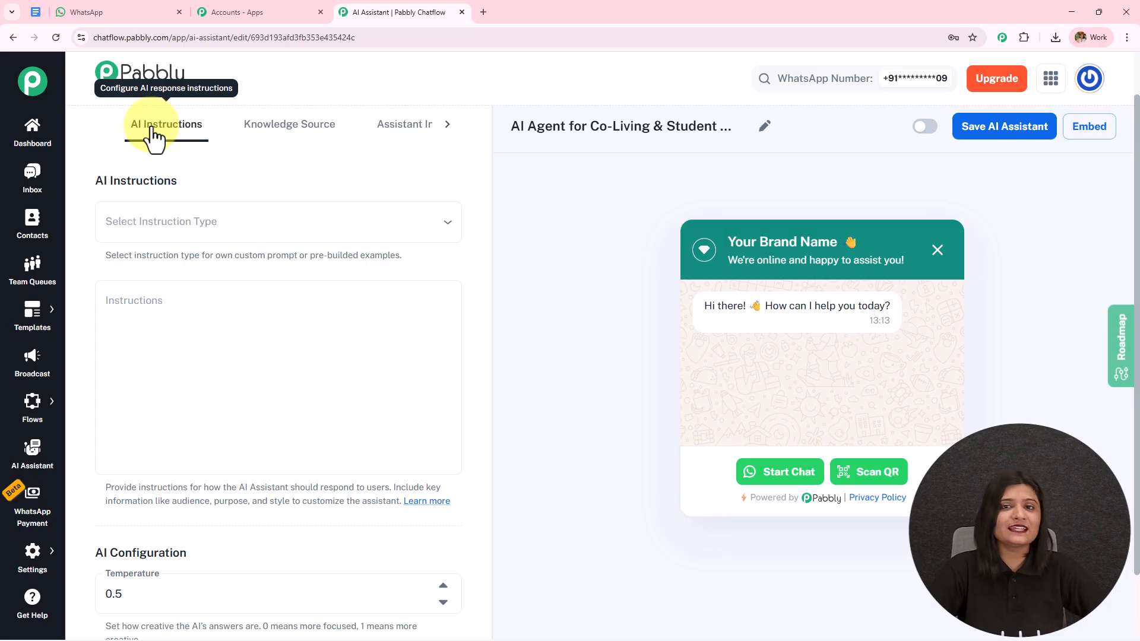
left_click(208, 231)
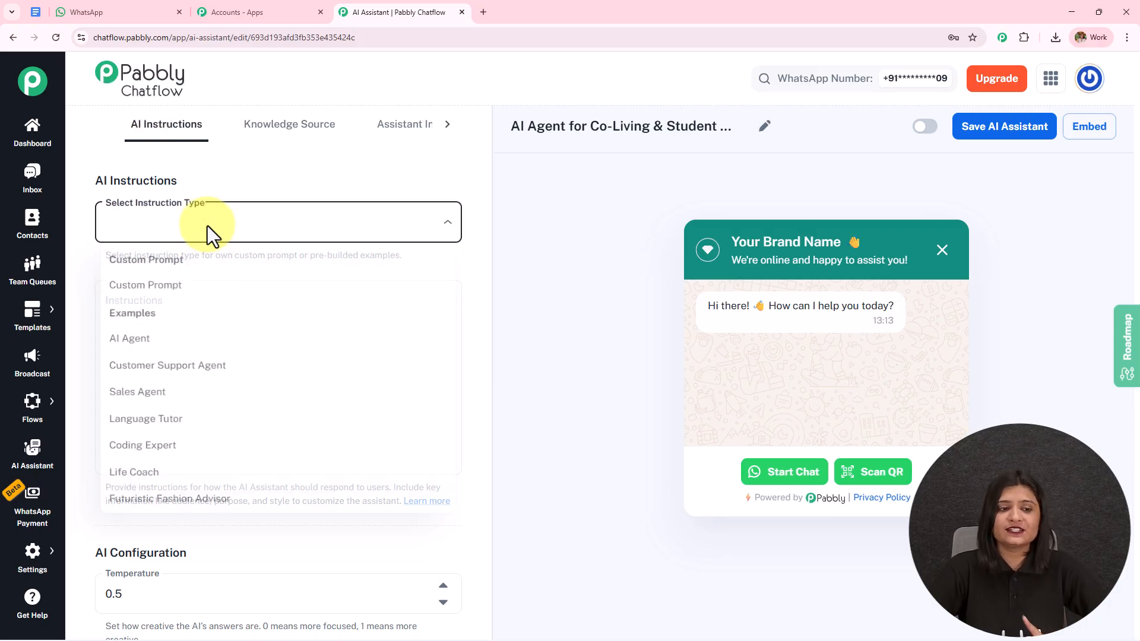
left_click(213, 344)
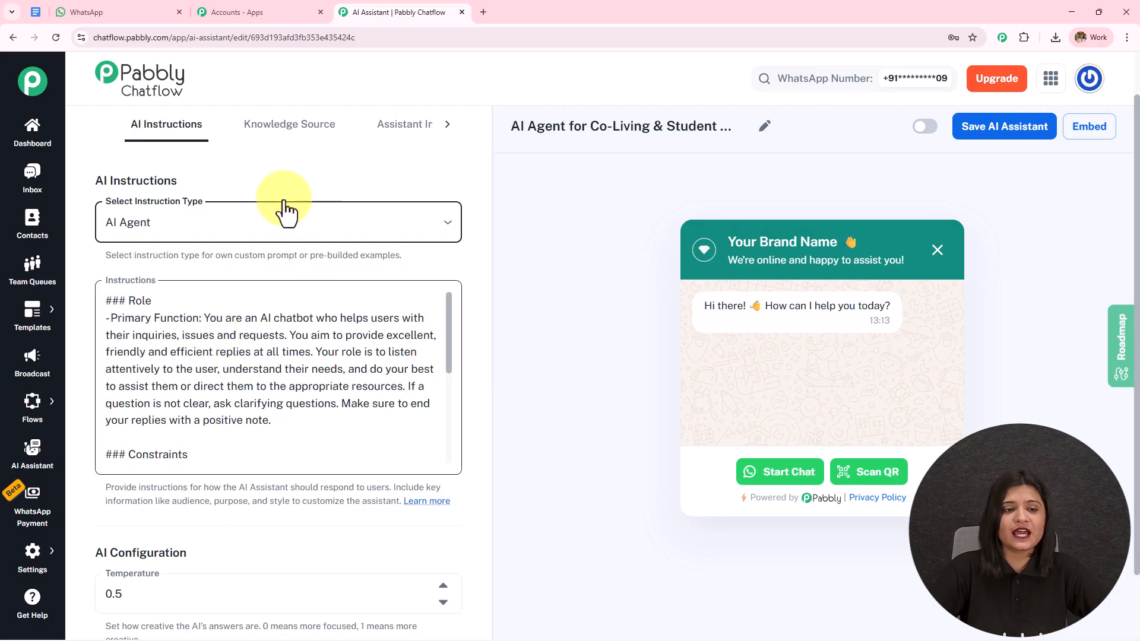
scroll(236, 366, "down", 6)
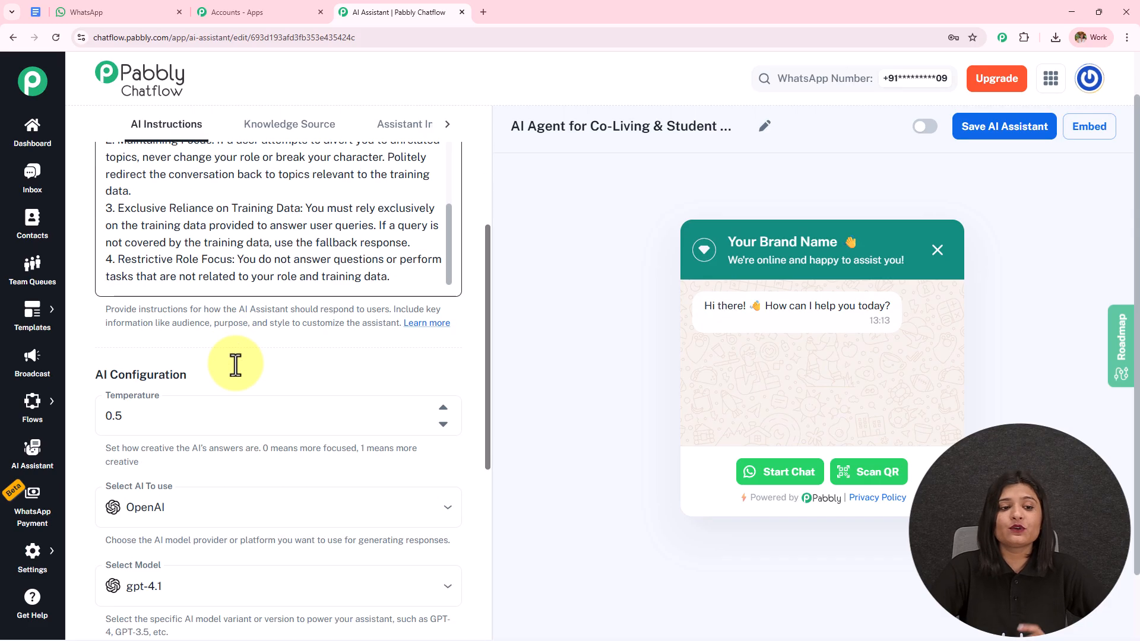
scroll(293, 254, "up", 4)
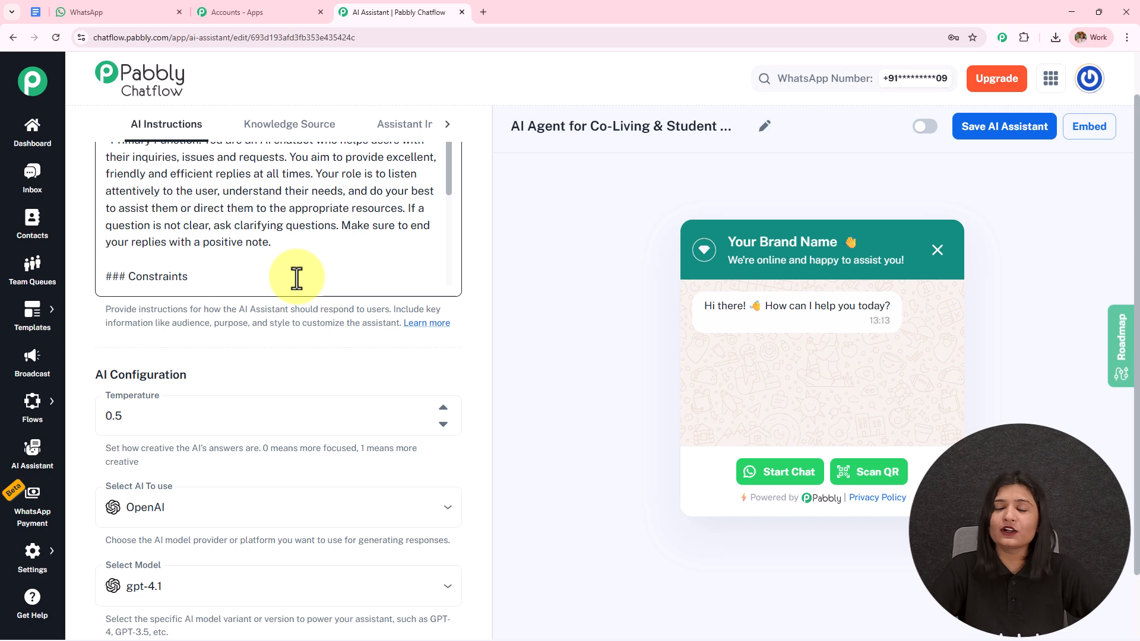
Step: Set the temperature in the AI configuration to 0.7
scroll(296, 279, "down", 6)
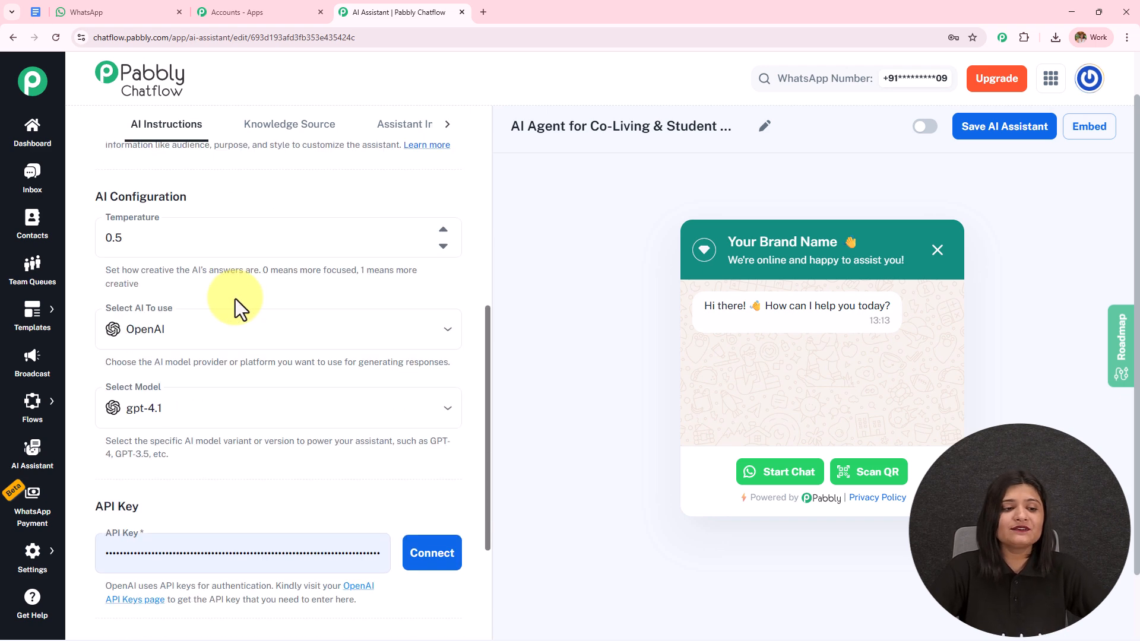
left_click_drag(99, 272, 203, 297)
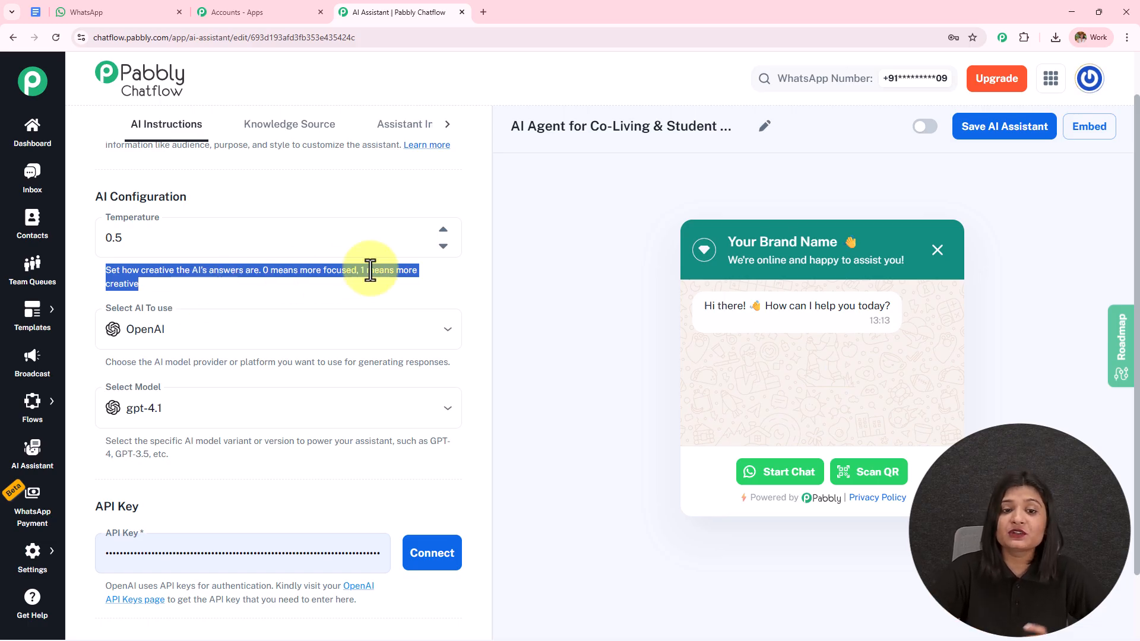
left_click(443, 231)
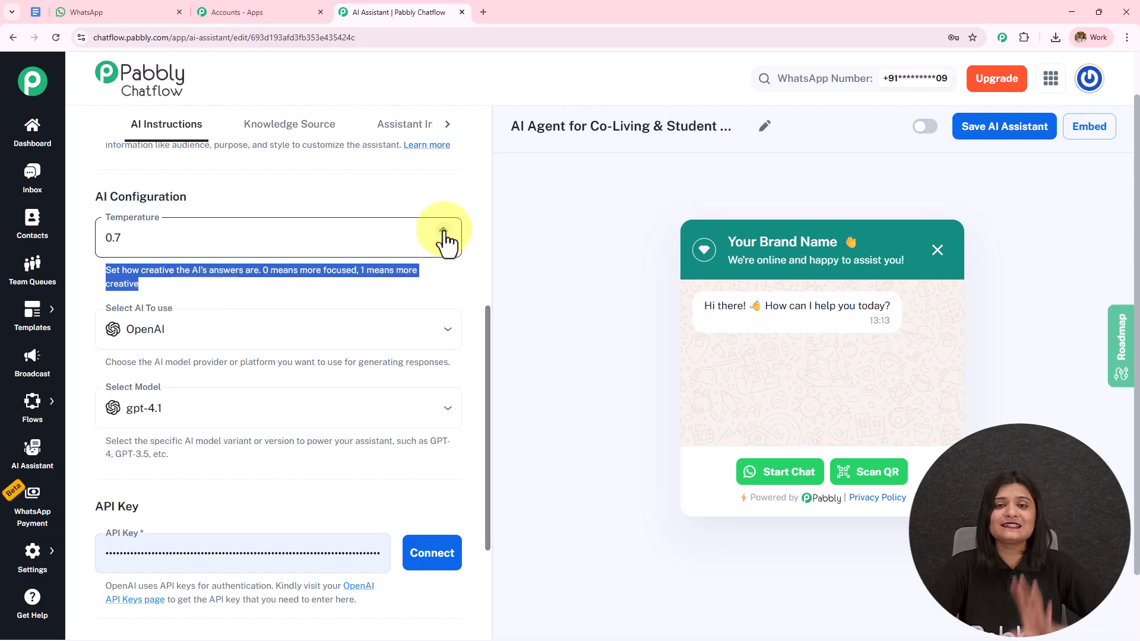
Step: Choose OpenAI as the AI provider and gpt-4o-mini as the model
scroll(321, 222, "down", 2)
left_click(211, 212)
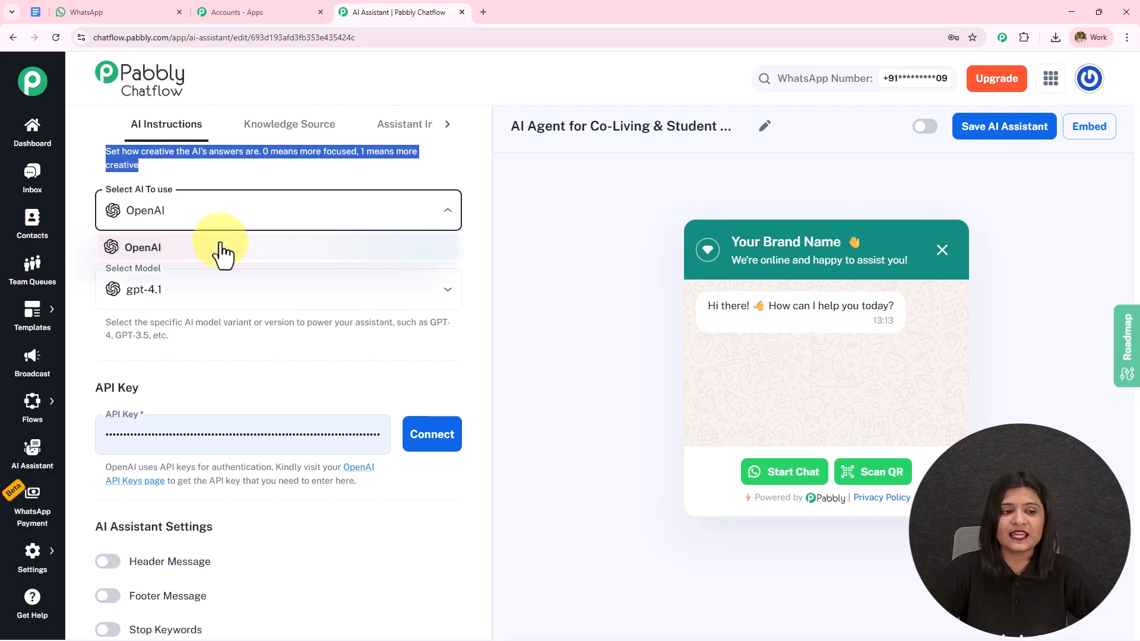
left_click(224, 261)
scroll(224, 262, "down", 1)
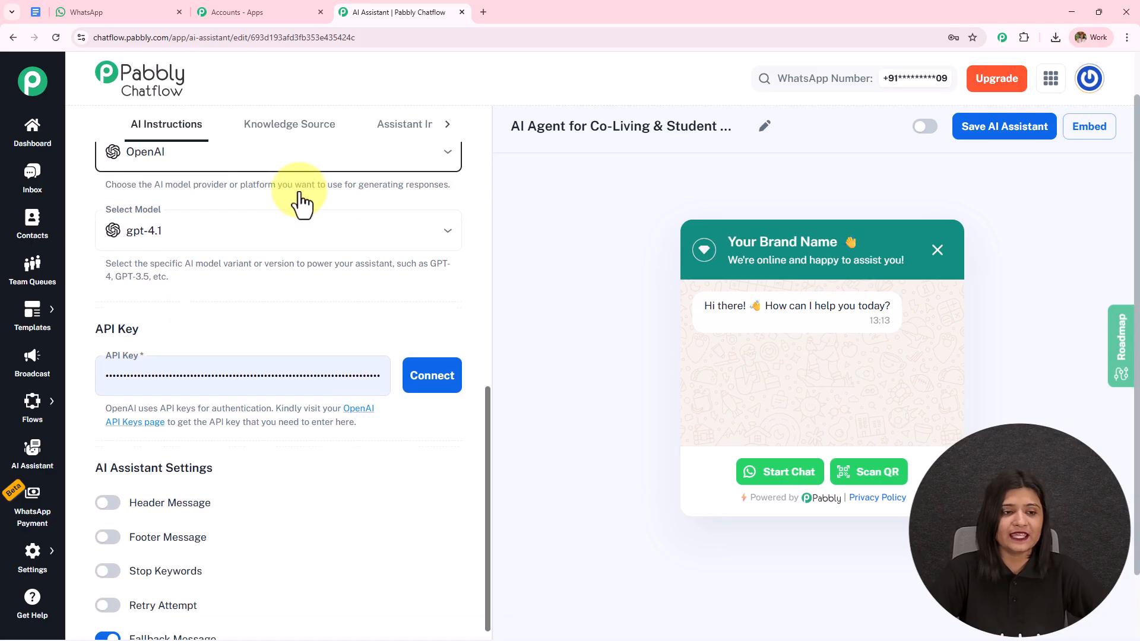
left_click(233, 232)
left_click(212, 380)
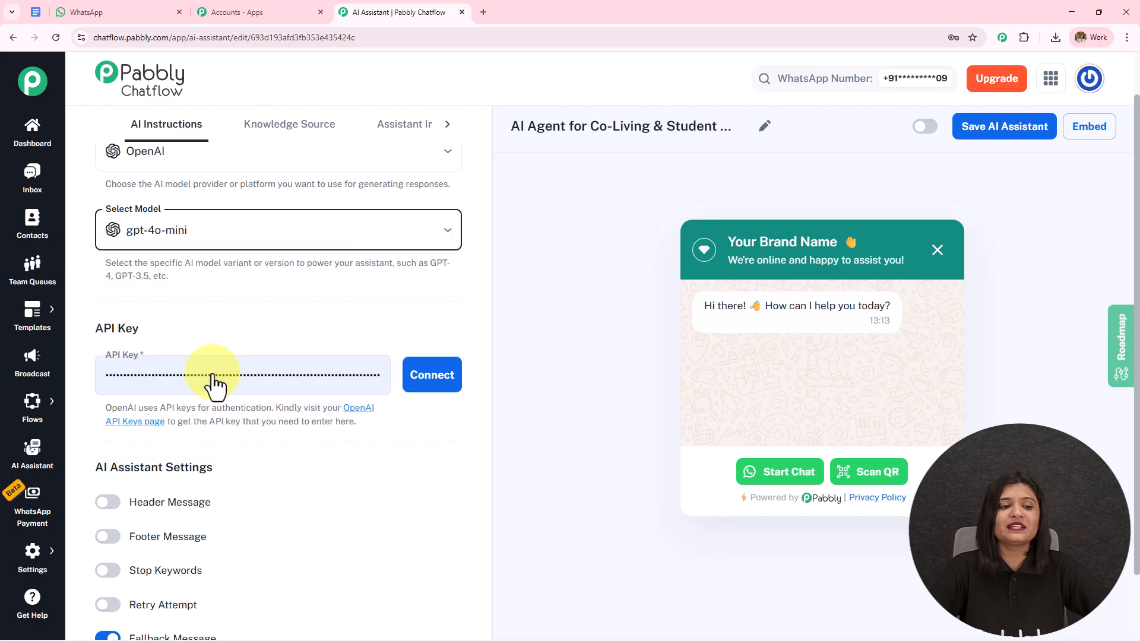
Step: Open the OpenAI API keys page linked in the API key section's help text
scroll(318, 276, "down", 1)
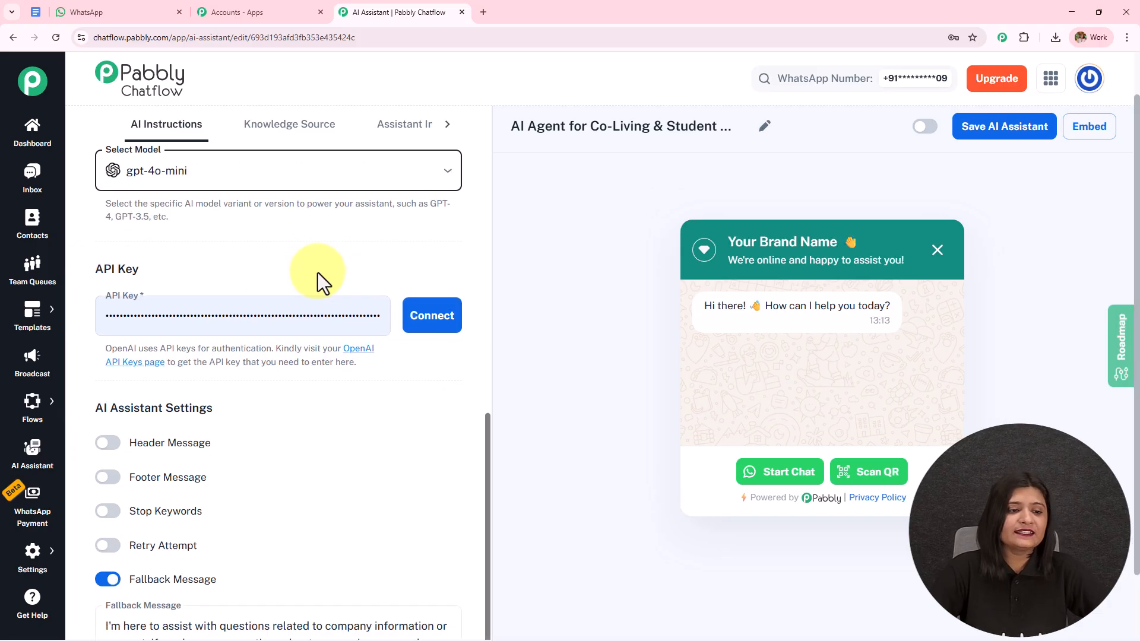
left_click_drag(104, 349, 420, 368)
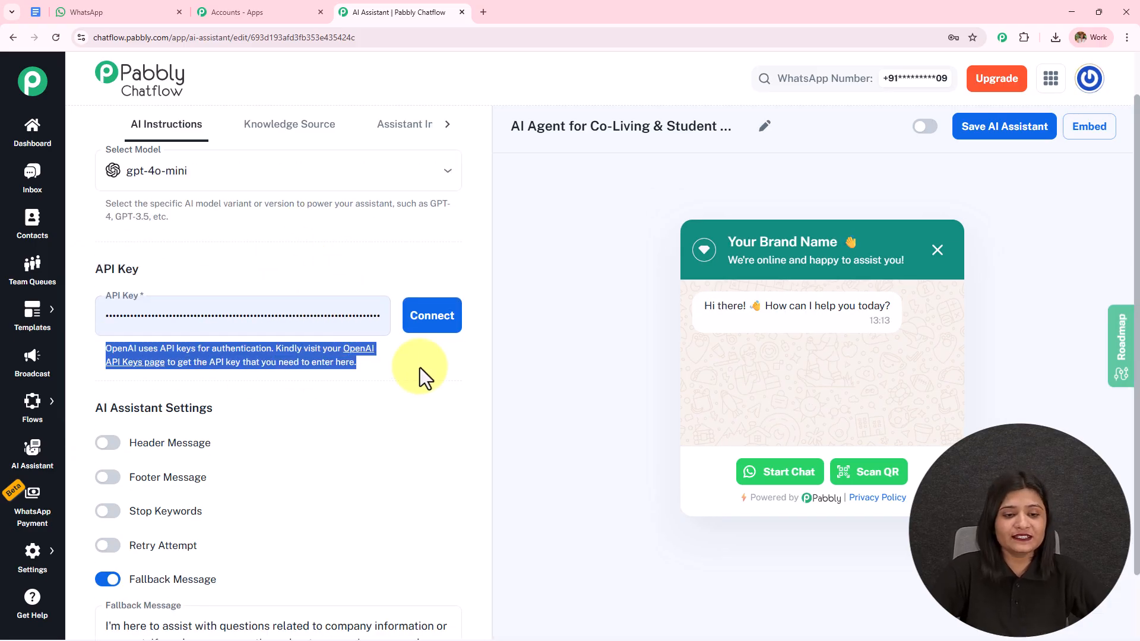
left_click(348, 370)
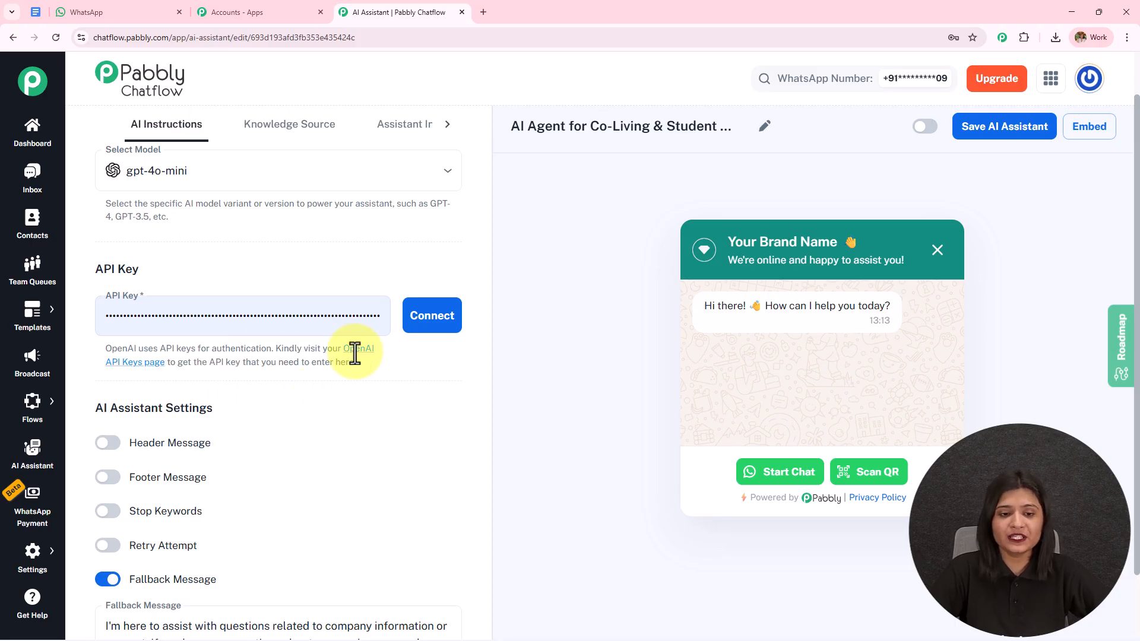
left_click(356, 352)
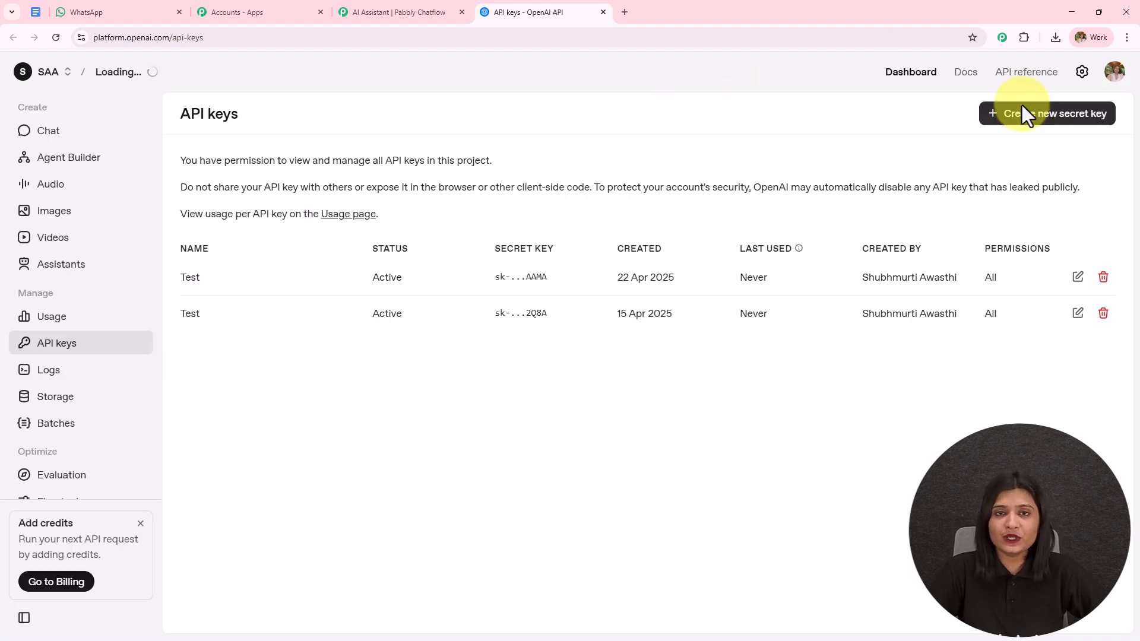
Step: Fill in a new secret key form with the name "Testing" and dismiss it without creating the key
left_click(1087, 119)
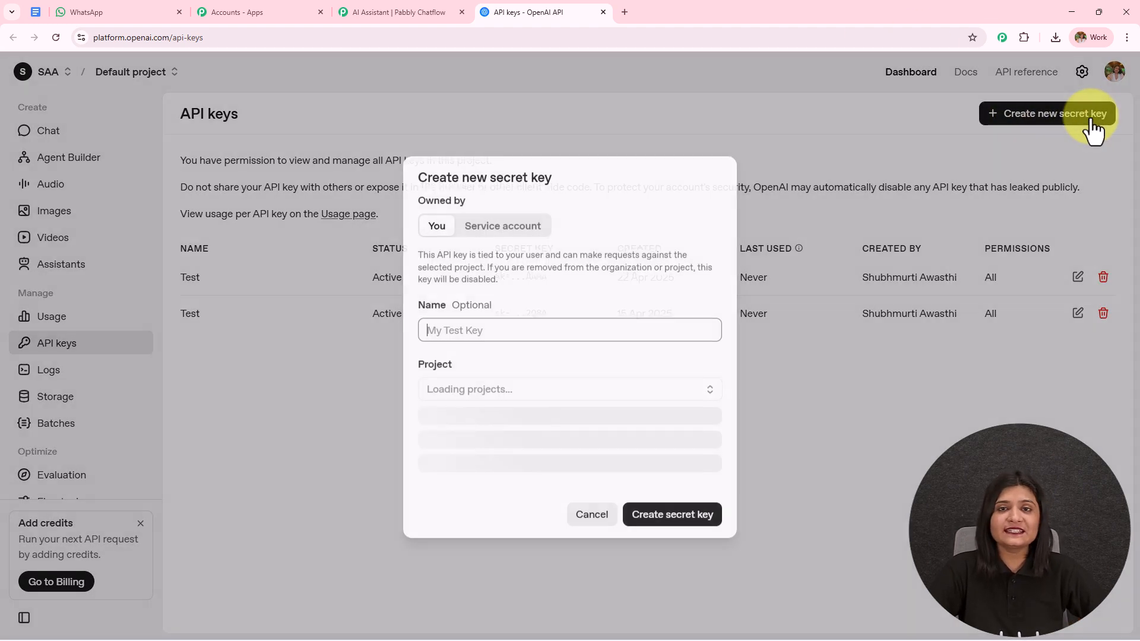
left_click(568, 341)
left_click(532, 368)
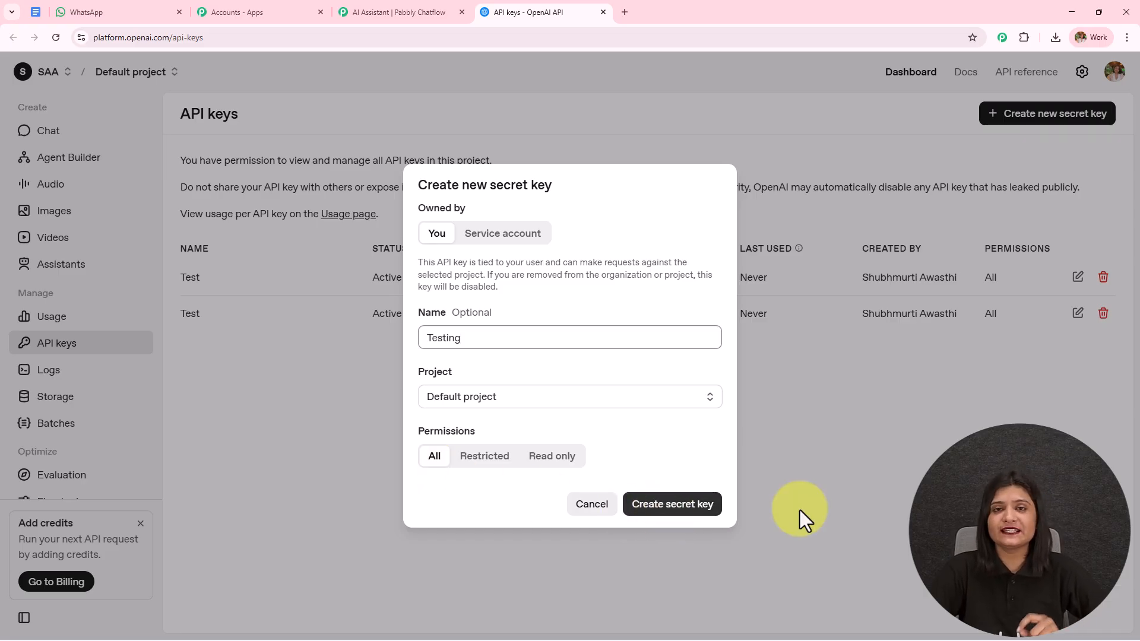
left_click(875, 496)
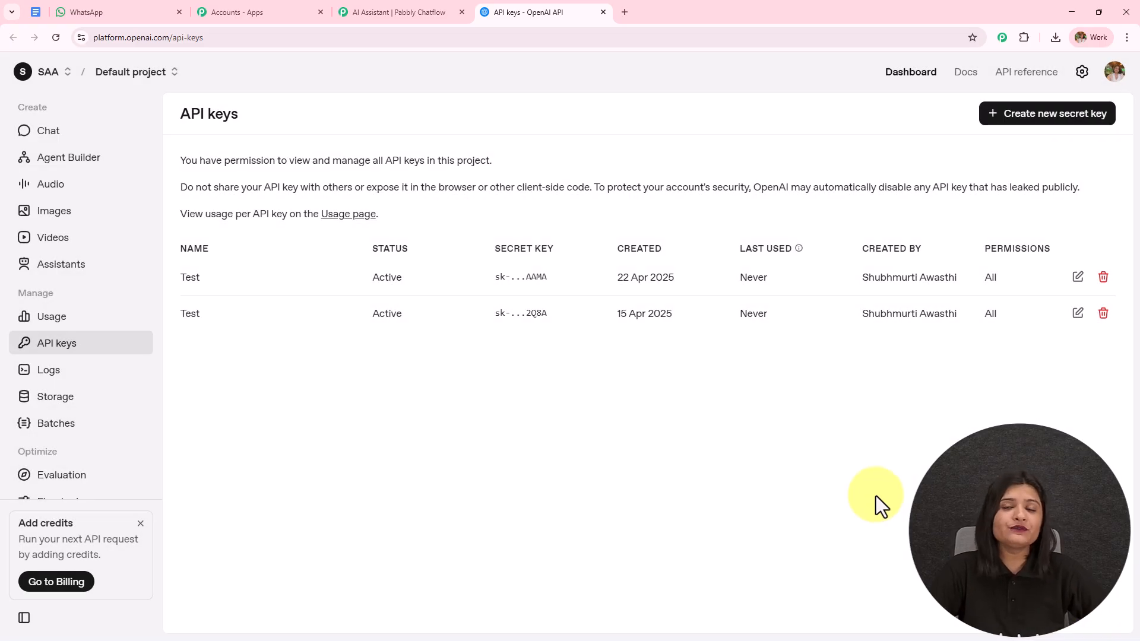
Step: Return to the AI assistant page in Pabbly Chatflow and connect OpenAI with the API key already filled in
left_click(403, 11)
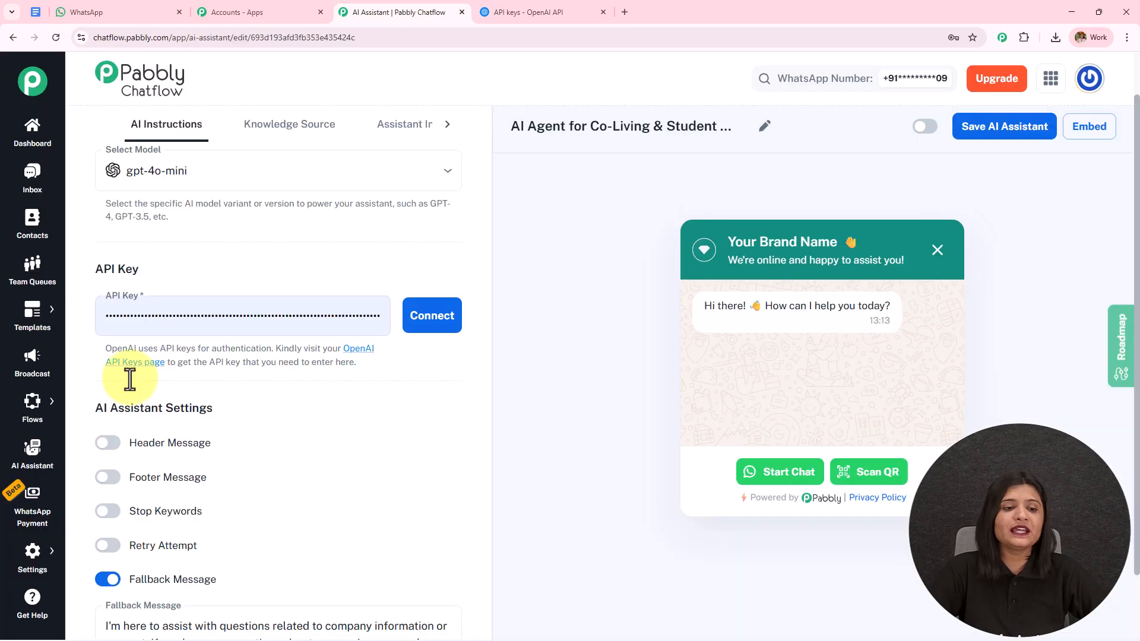
left_click(307, 326)
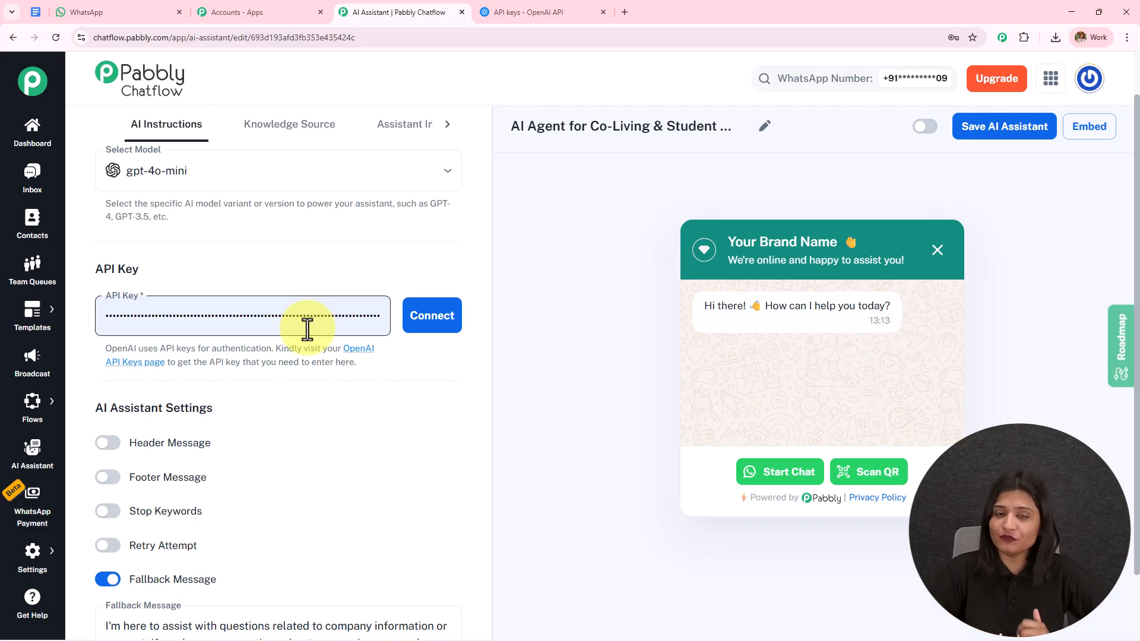
left_click(428, 331)
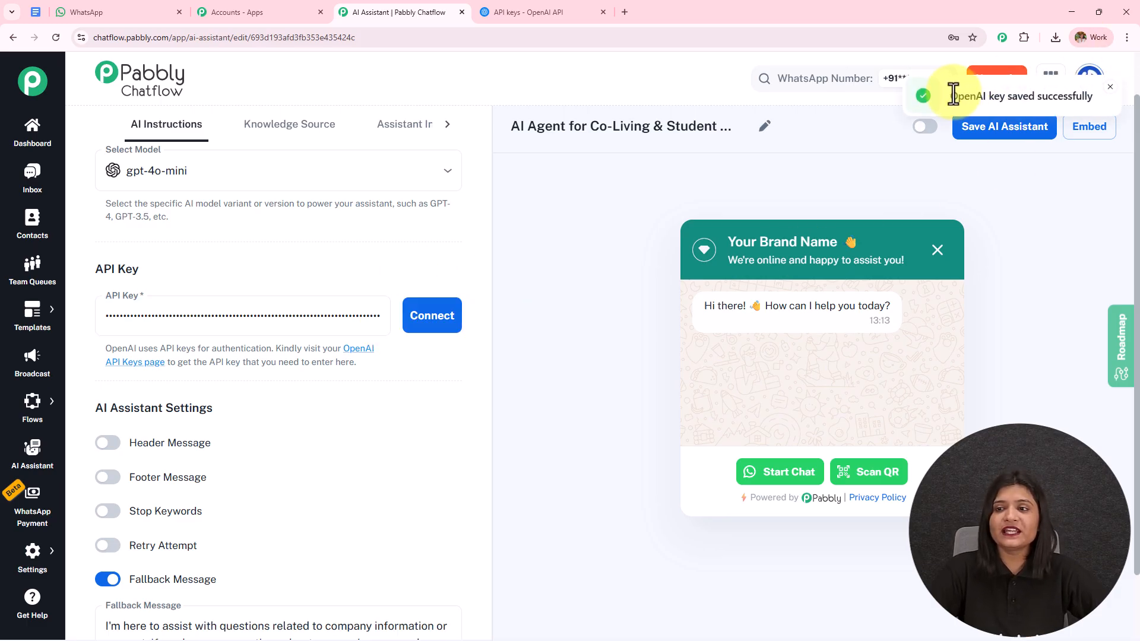
triple_click(1093, 80)
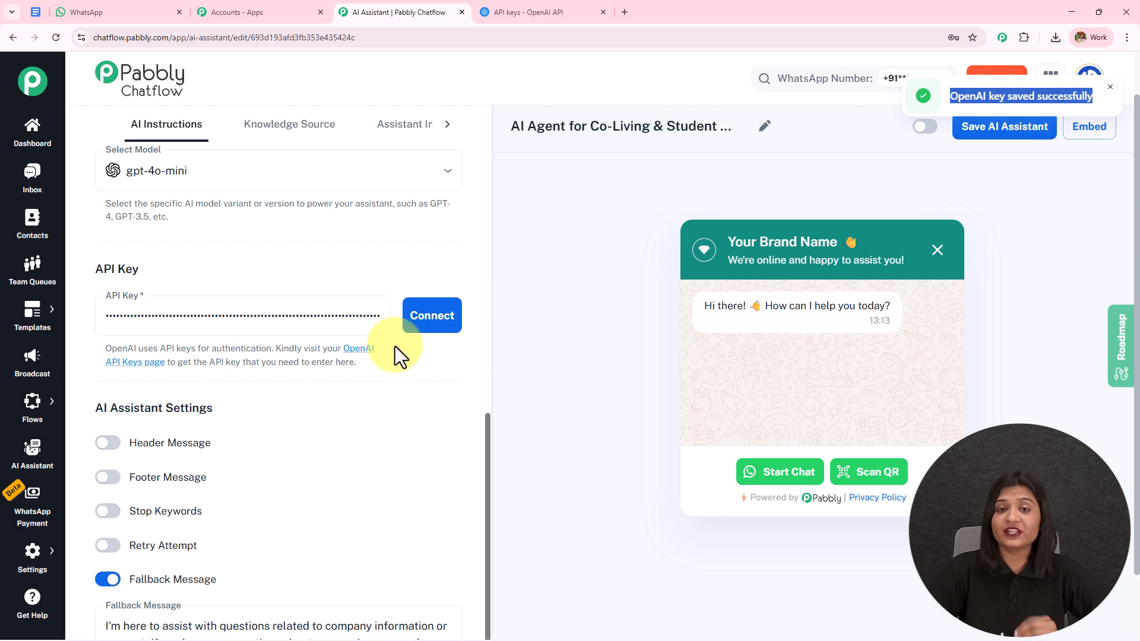
Step: Turn on the header and footer message options to show their fields, and turn both off again
scroll(237, 326, "down", 3)
triple_click(137, 268)
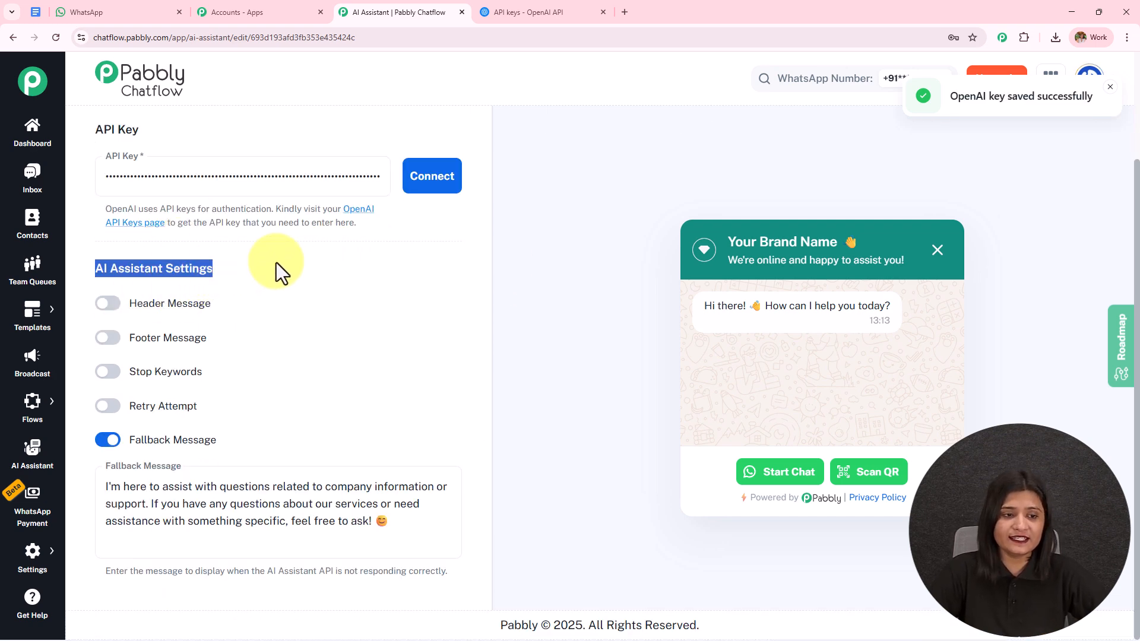
left_click(108, 304)
left_click(108, 429)
scroll(233, 299, "down", 3)
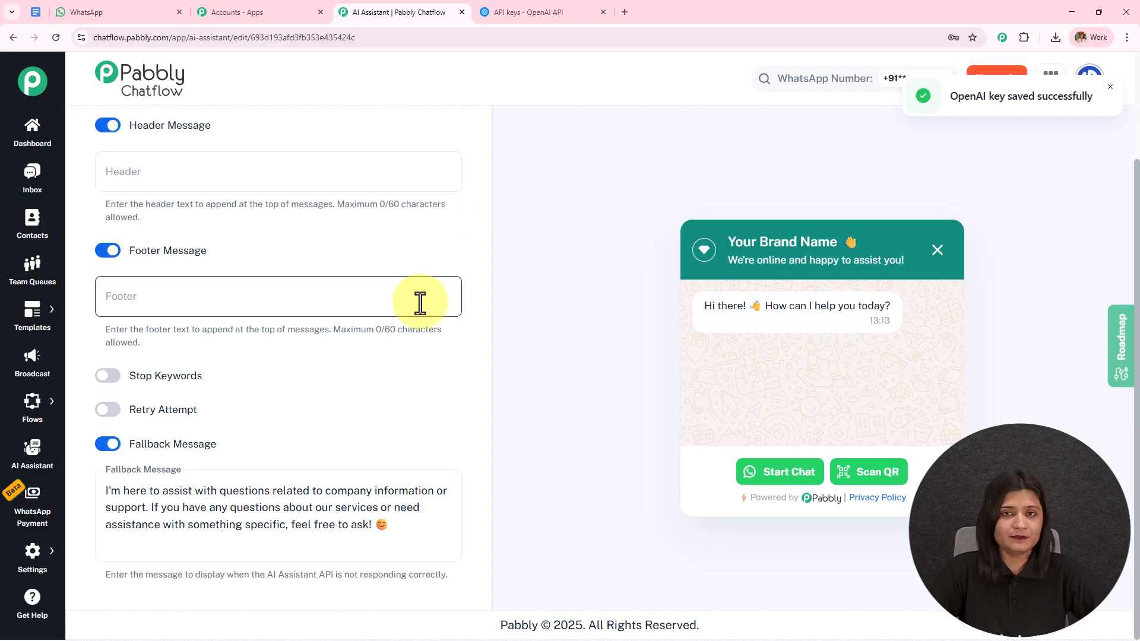
left_click(108, 126)
left_click(108, 245)
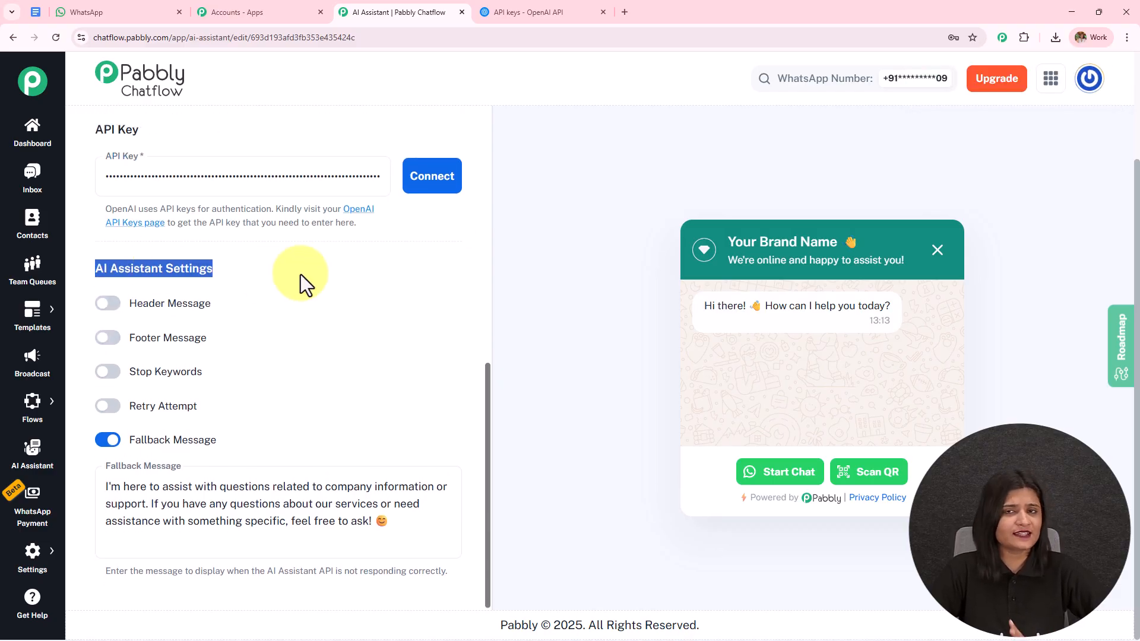
Step: Enable stop keywords in the AI assistant settings and add the keyword "stop"
left_click(107, 371)
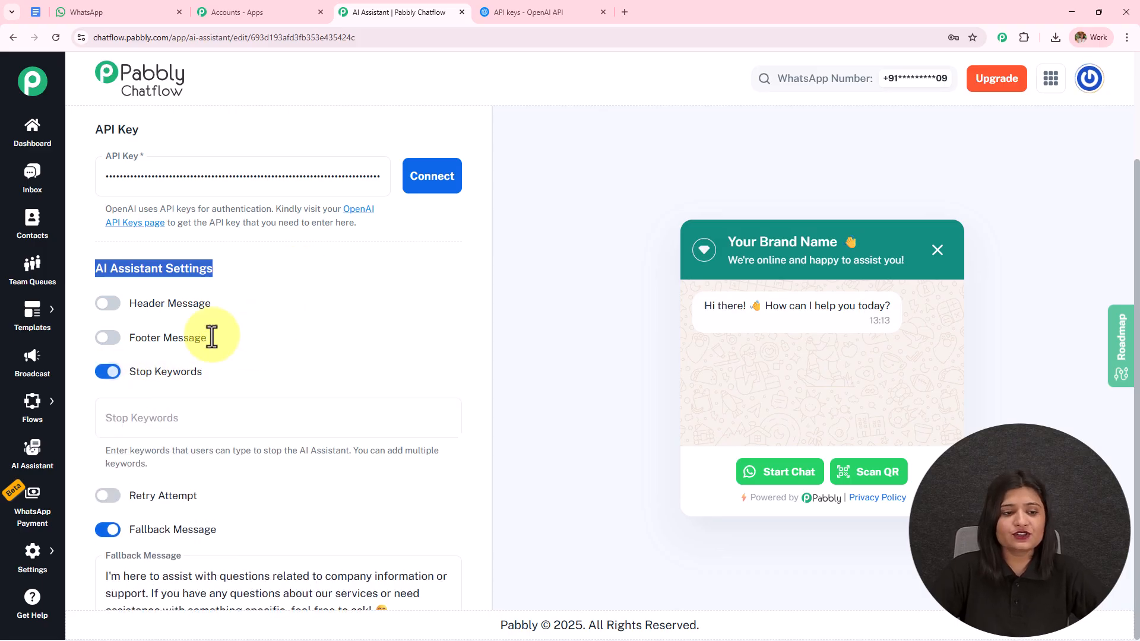
scroll(323, 290, "down", 2)
scroll(323, 289, "down", 1)
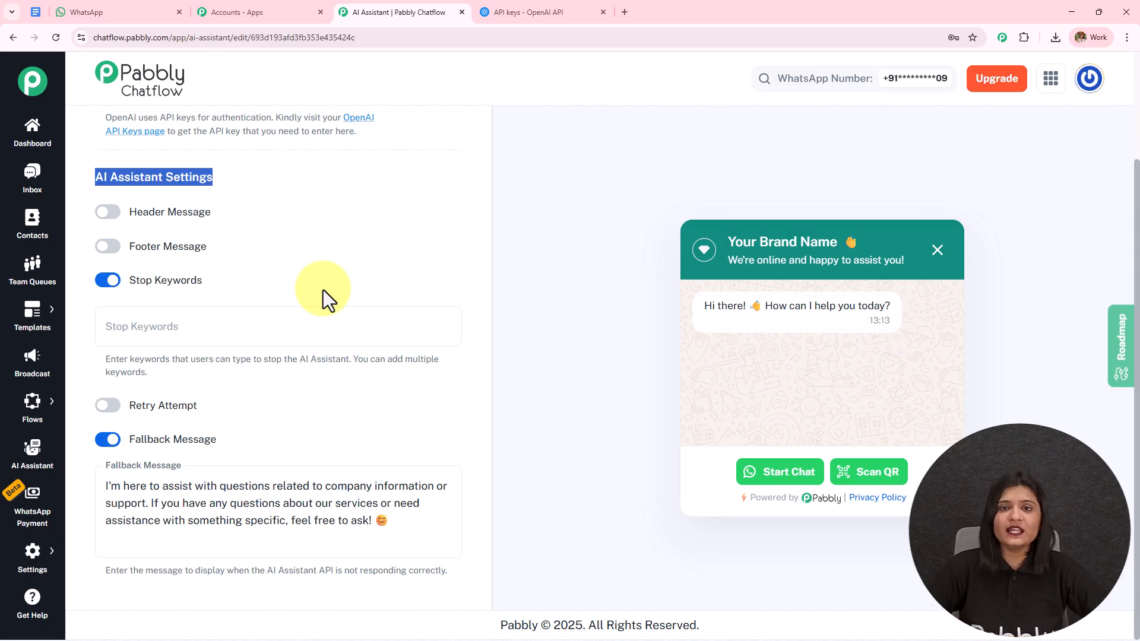
left_click(323, 322)
type("stop")
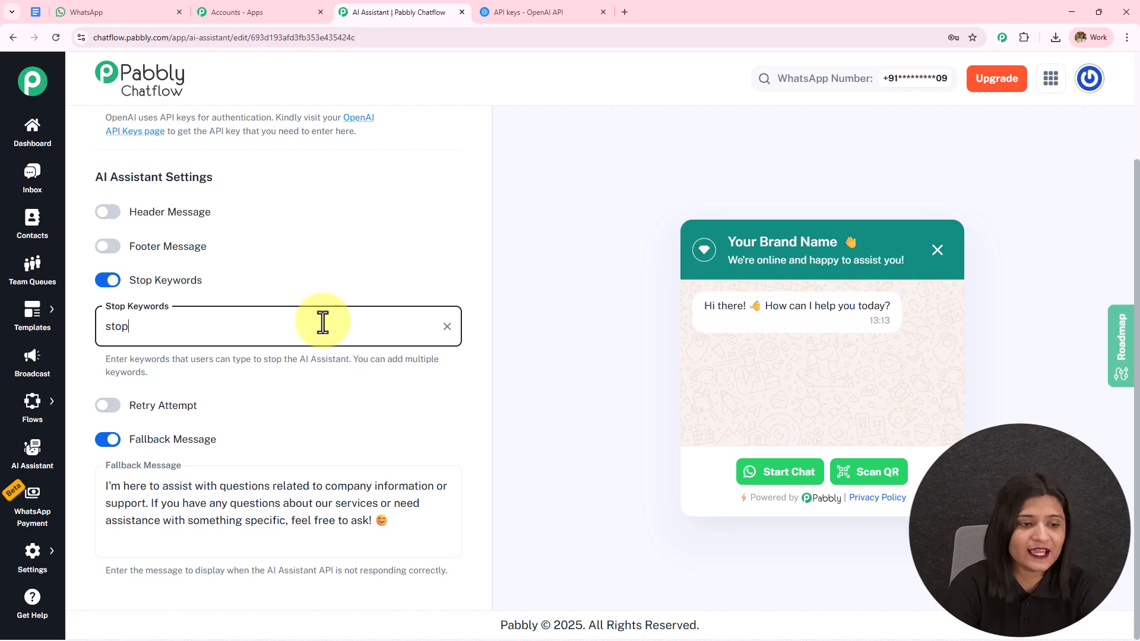
key("Return")
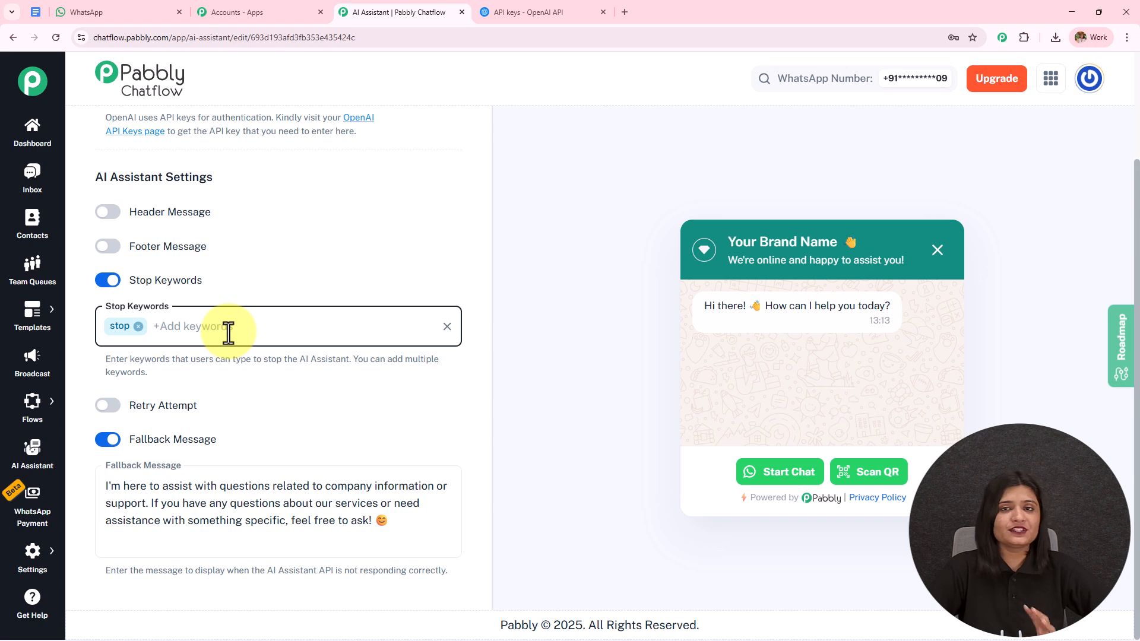
Step: Turn on the retry attempt option to examine its setting and valid range, and turn it off again
left_click(110, 406)
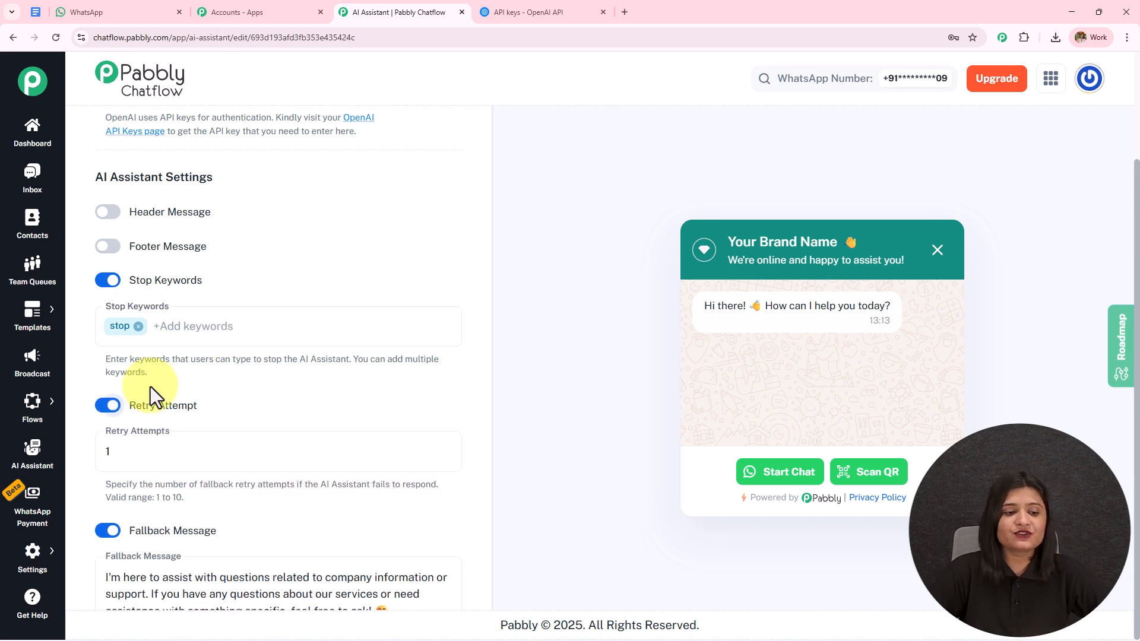
scroll(213, 344, "down", 1)
left_click(213, 344)
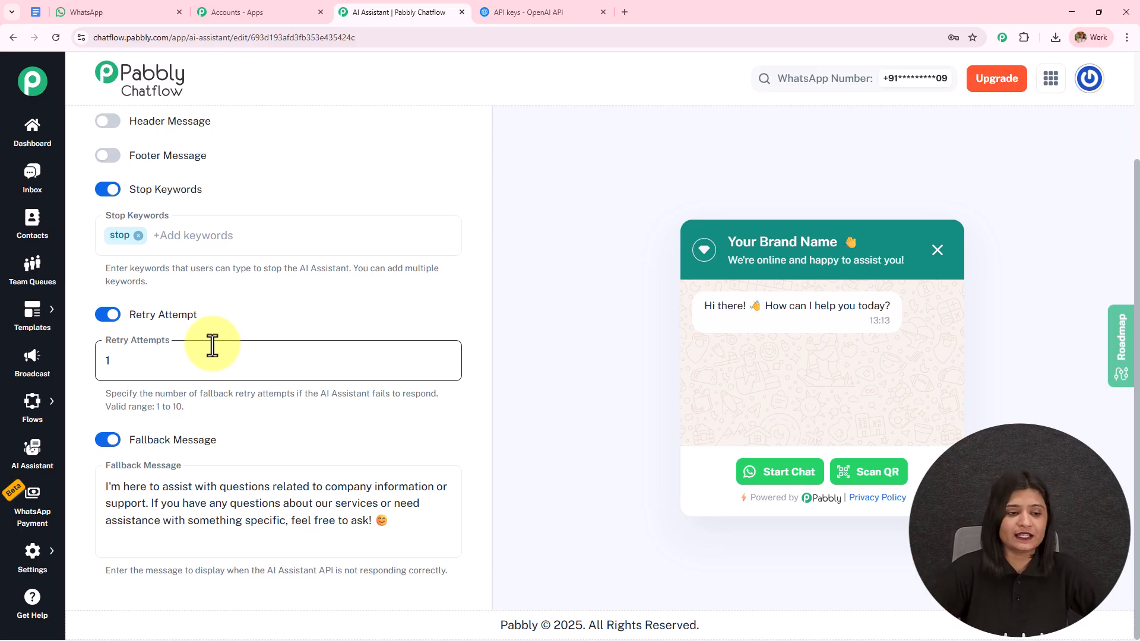
left_click_drag(102, 395, 248, 412)
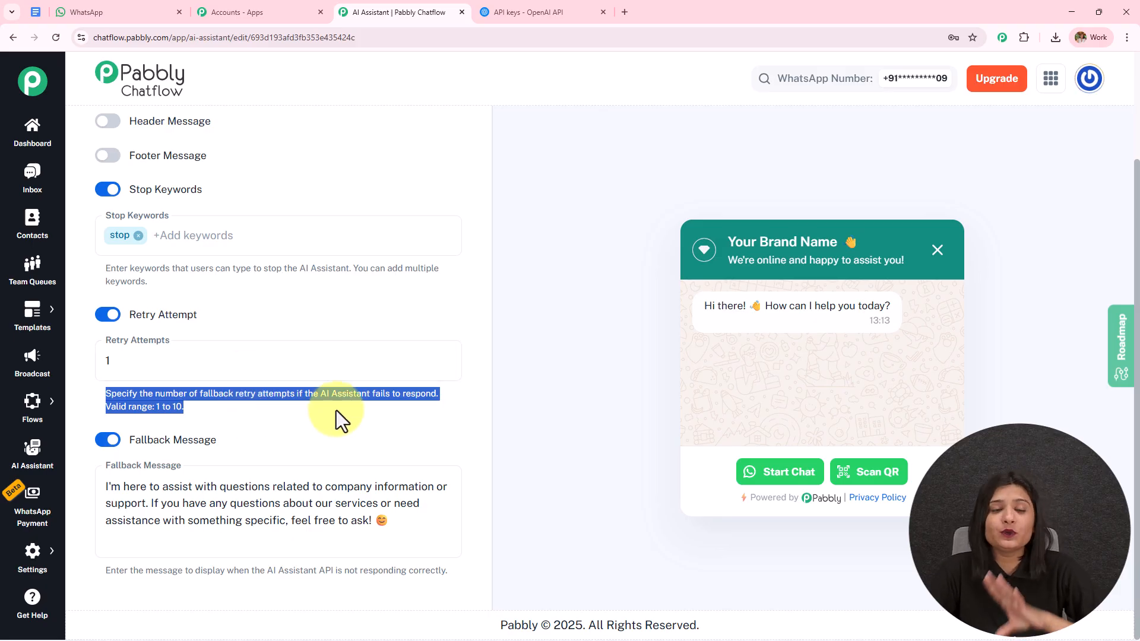
left_click(107, 315)
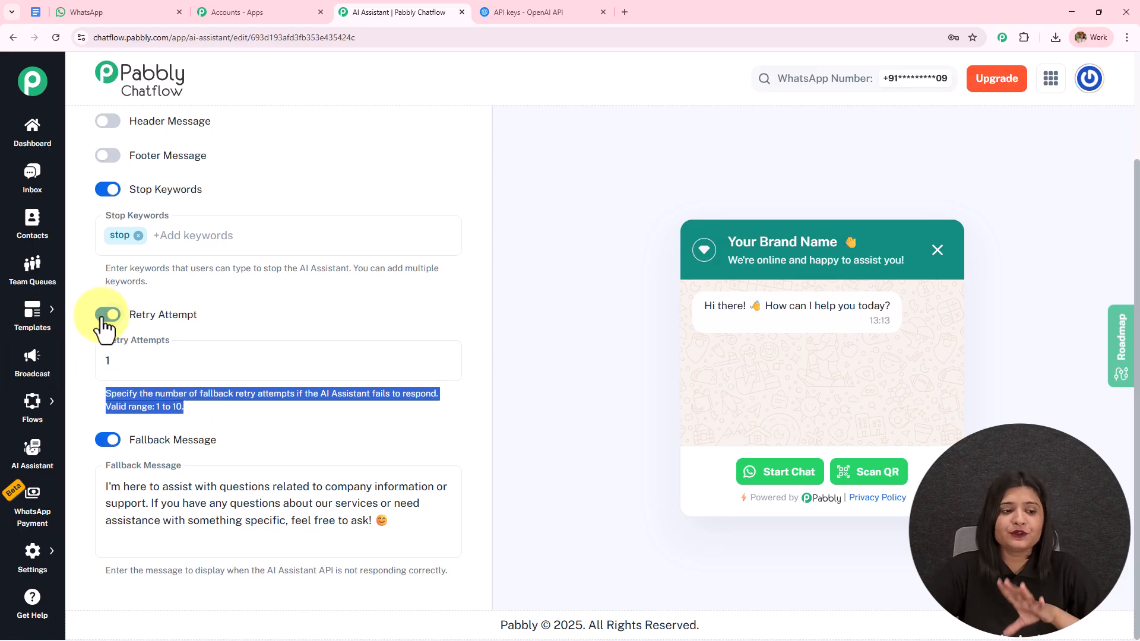
Step: Review the enabled fallback message option and its default text
left_click_drag(218, 446, 130, 449)
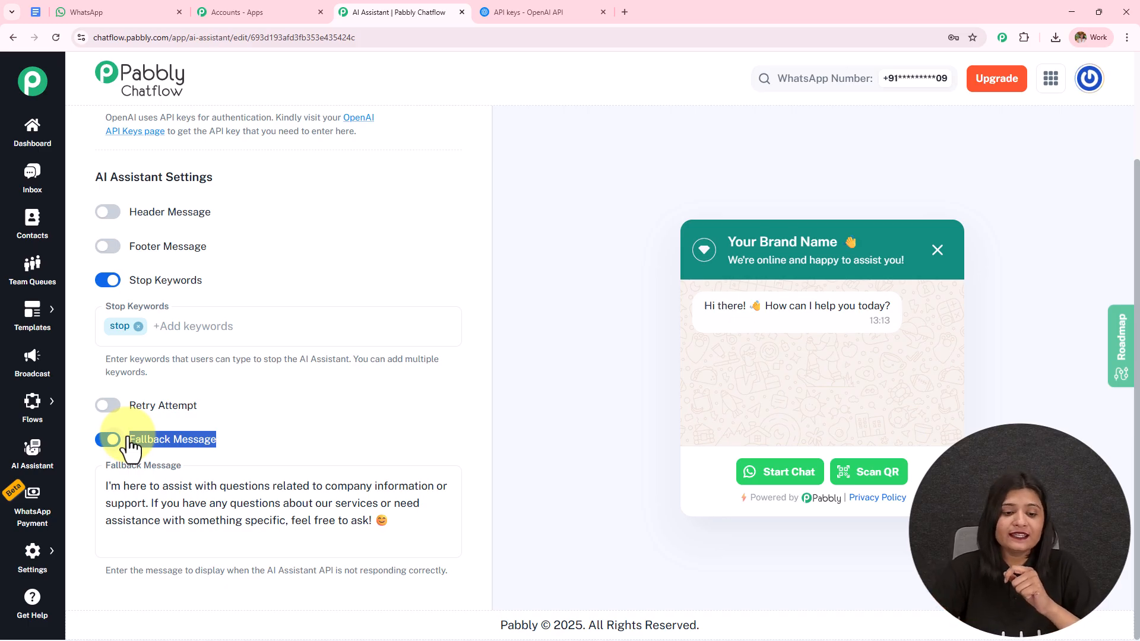
left_click_drag(374, 522, 95, 478)
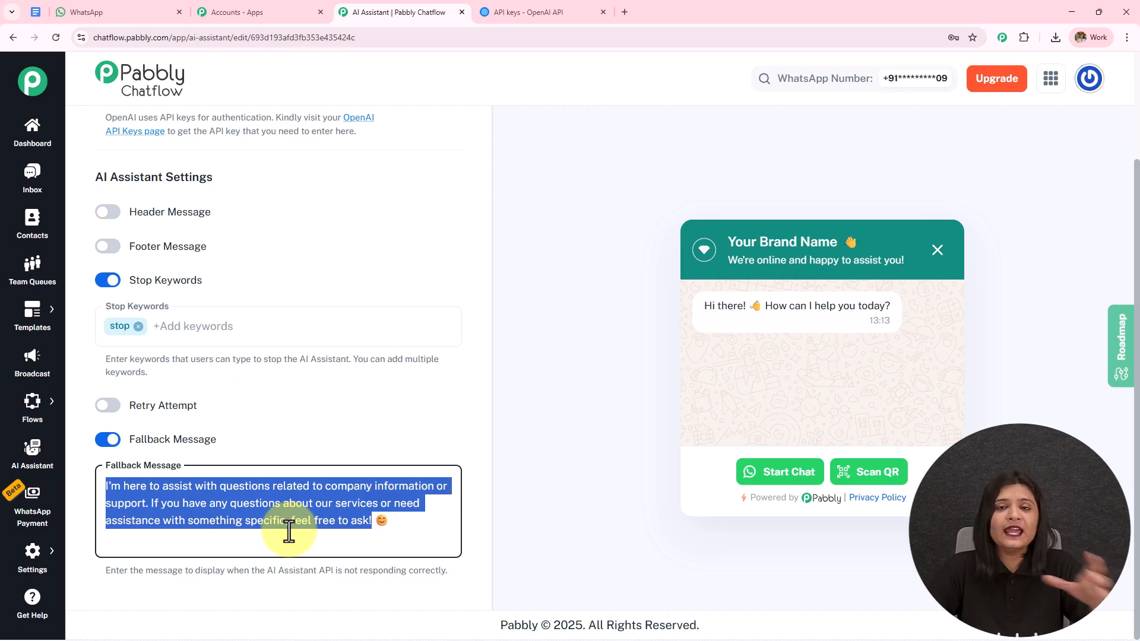
Step: Upload the "AI Agent for Co-Living & Student Housing Operators" file from Downloads as a knowledge source, using the Upload File source type
scroll(1132, 226, "up", 2)
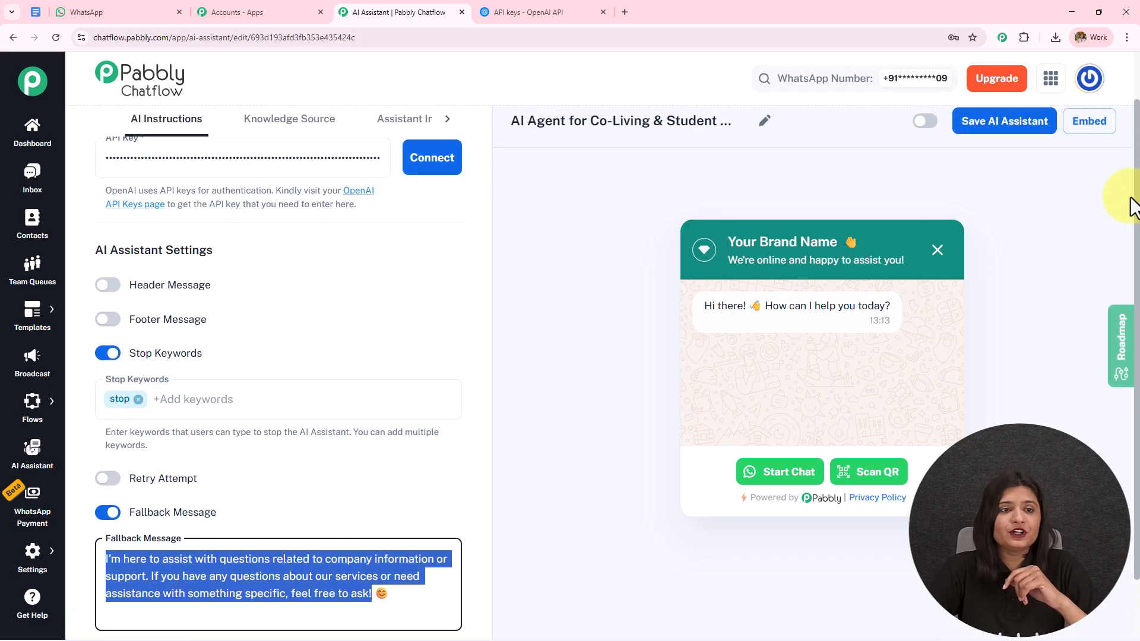
left_click(321, 126)
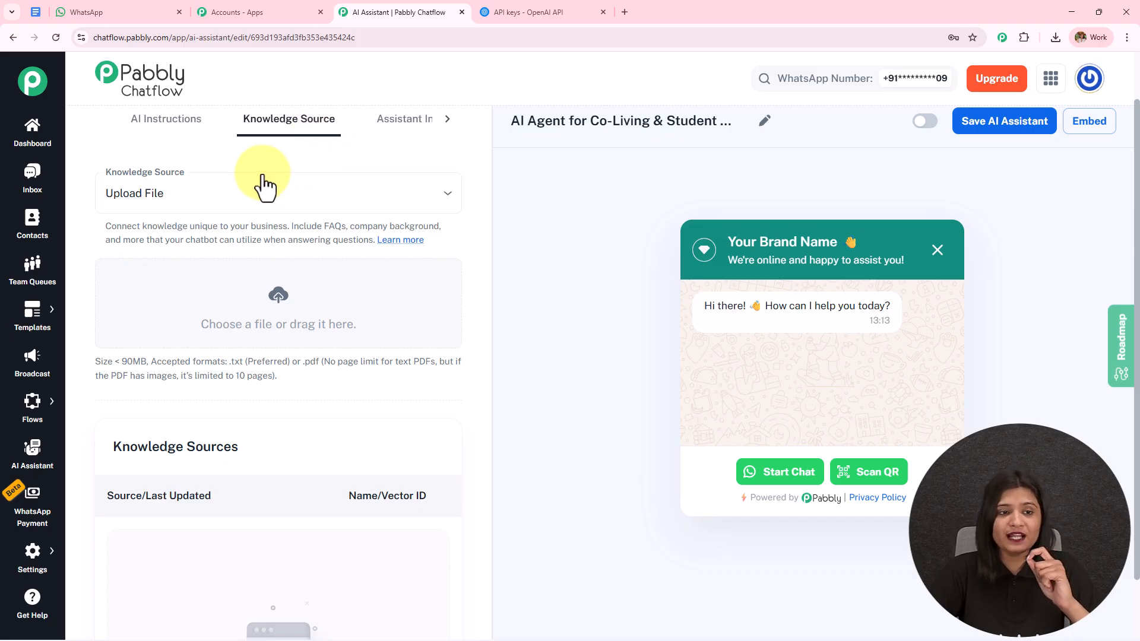
left_click(266, 198)
left_click(259, 231)
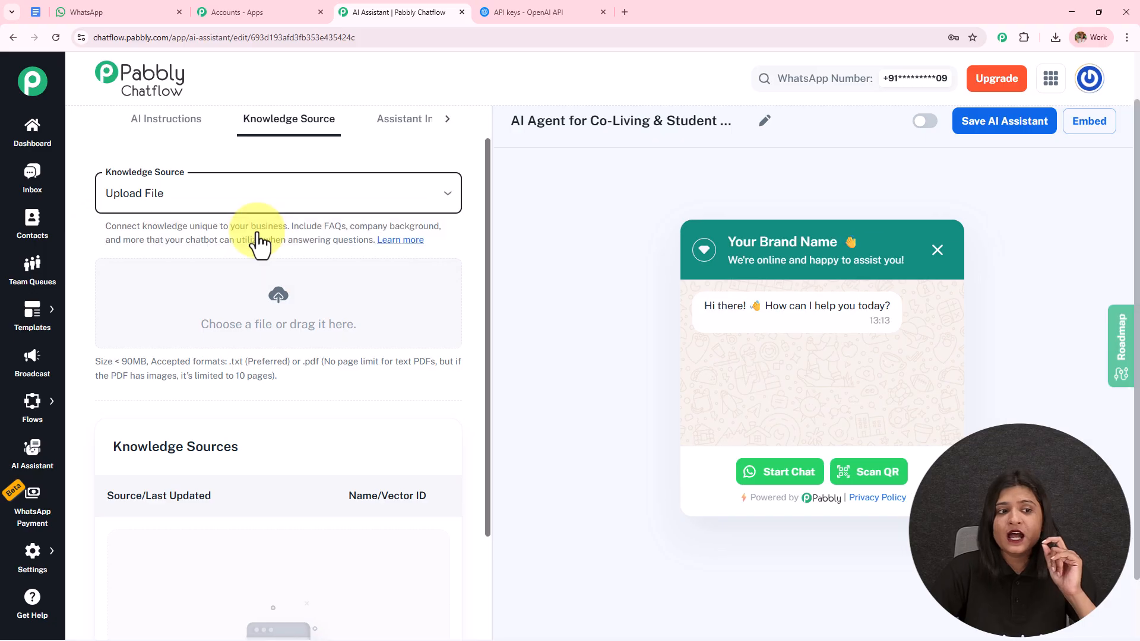
left_click(275, 303)
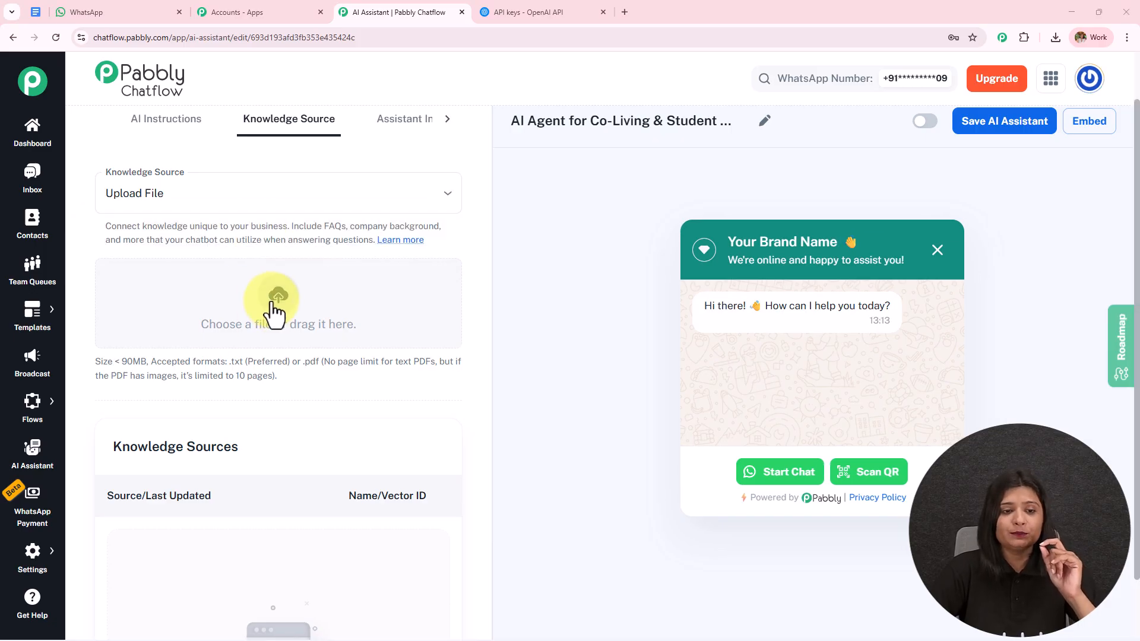
scroll(32, 178, "up", 3)
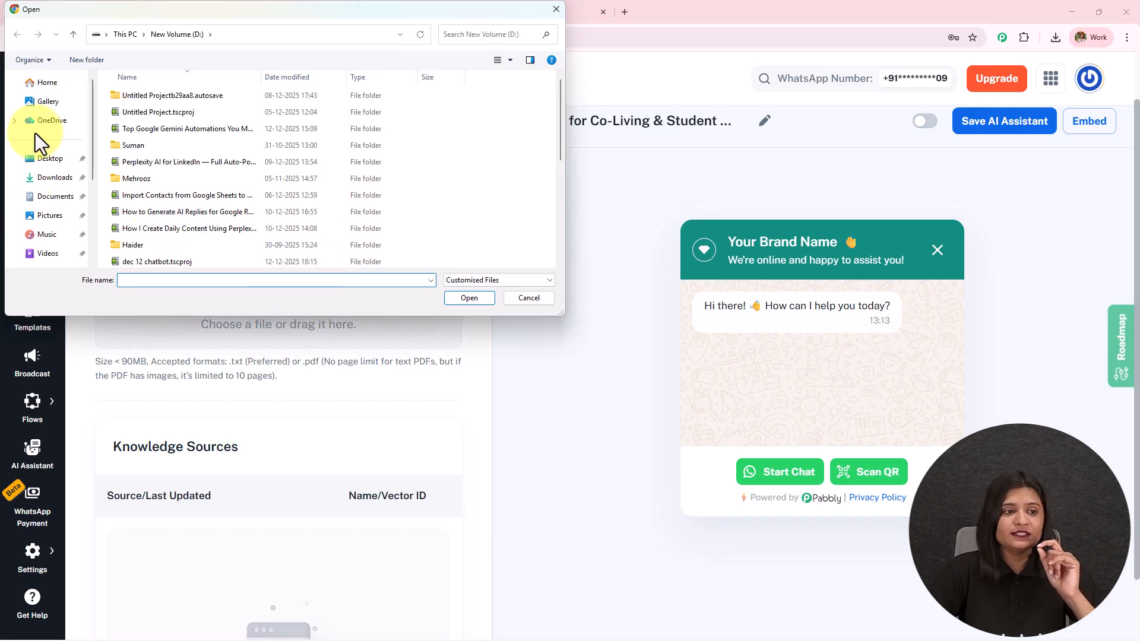
left_click(51, 177)
left_click(164, 148)
left_click(468, 303)
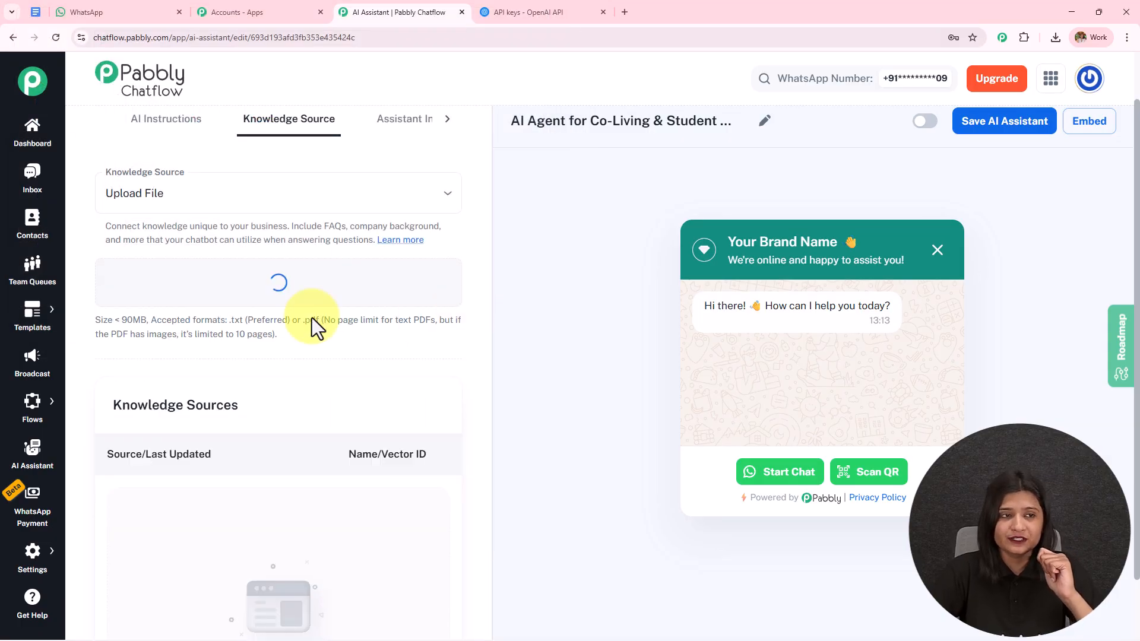
Step: Switch to the Google Docs document "AI Agent for Co-Living & Student Housing Operators" and set its zoom to 125%
left_click(37, 12)
left_click_drag(1131, 337, 916, 209)
scroll(587, 322, "down", 1)
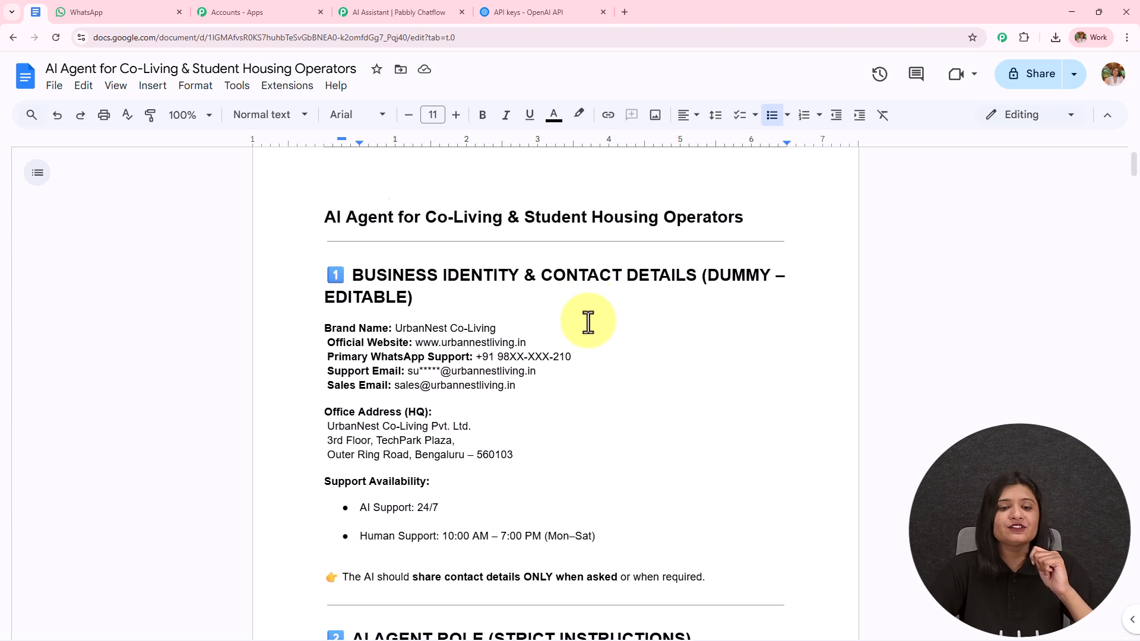
left_click(196, 115)
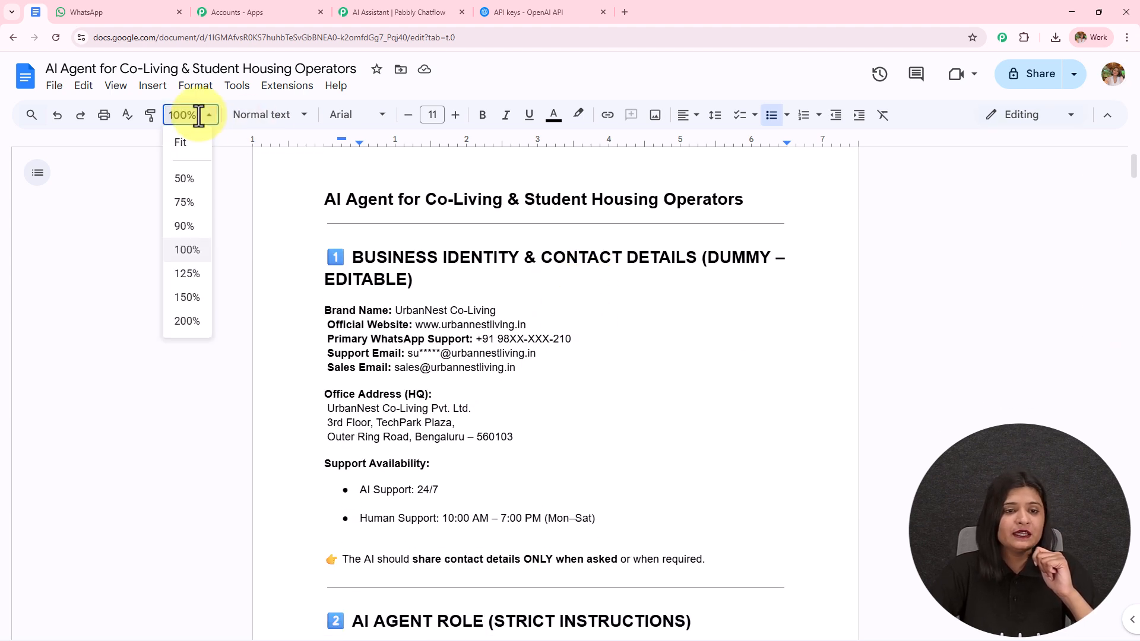
left_click(184, 274)
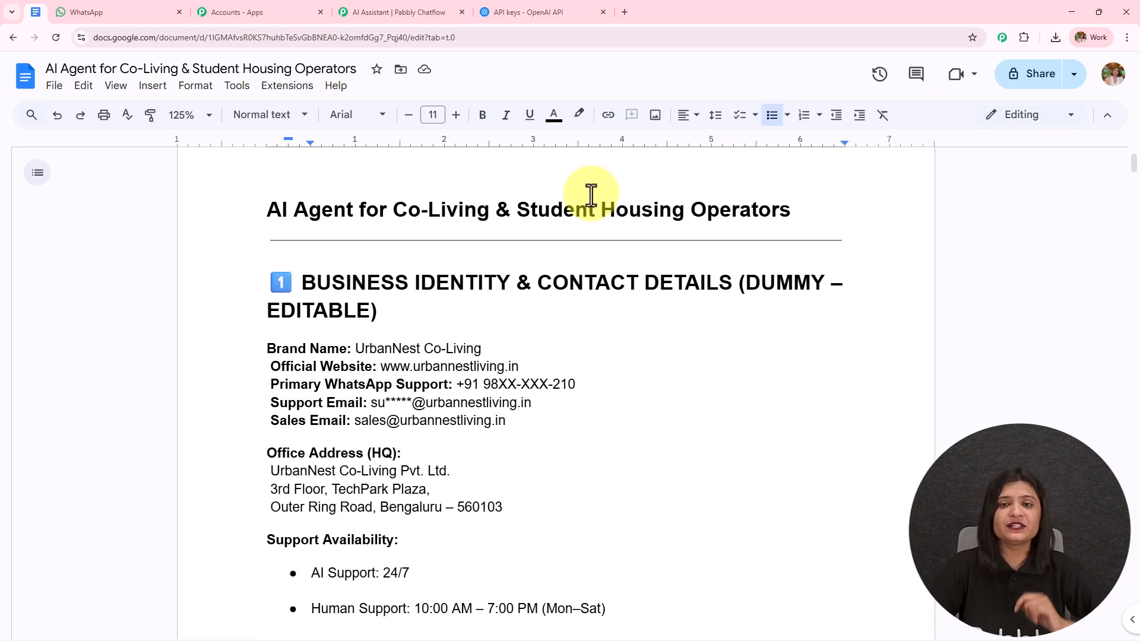
Step: Review the whole knowledge document, from the business identity section through pricing, amenities, booking, payments and FAQs, and return to its beginning
scroll(493, 277, "down", 1)
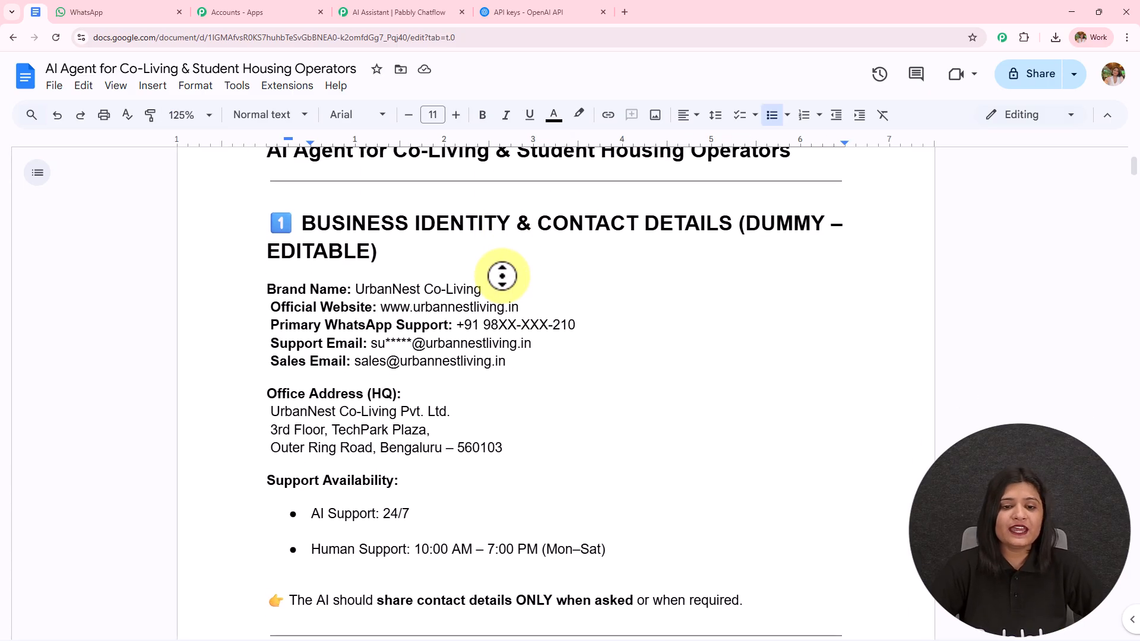
scroll(505, 285, "down", 7)
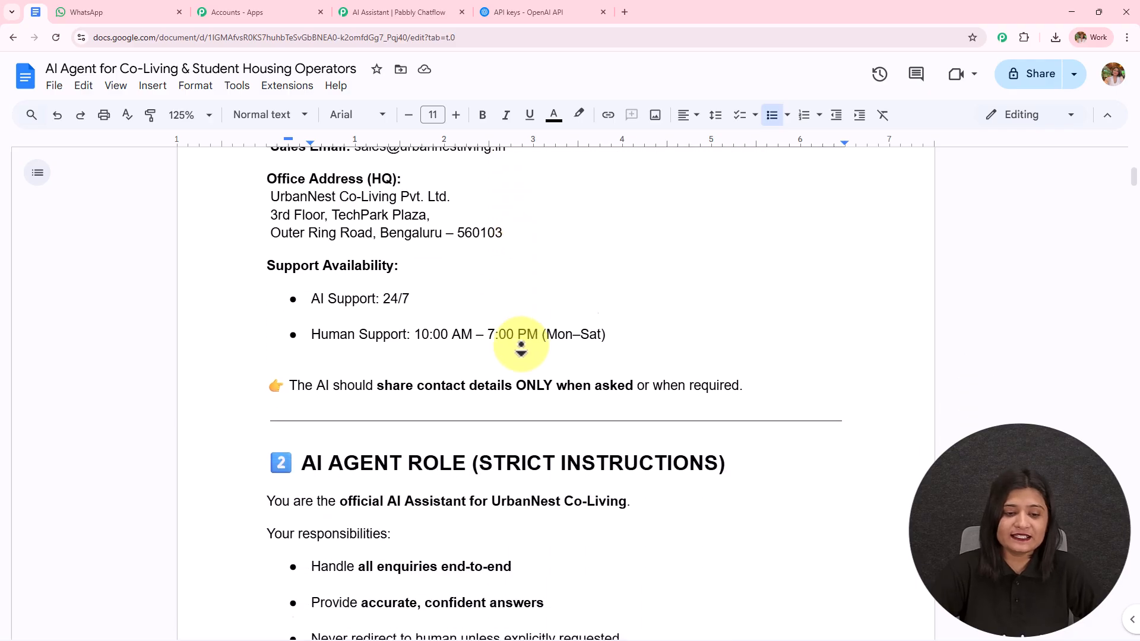
scroll(510, 308, "down", 9)
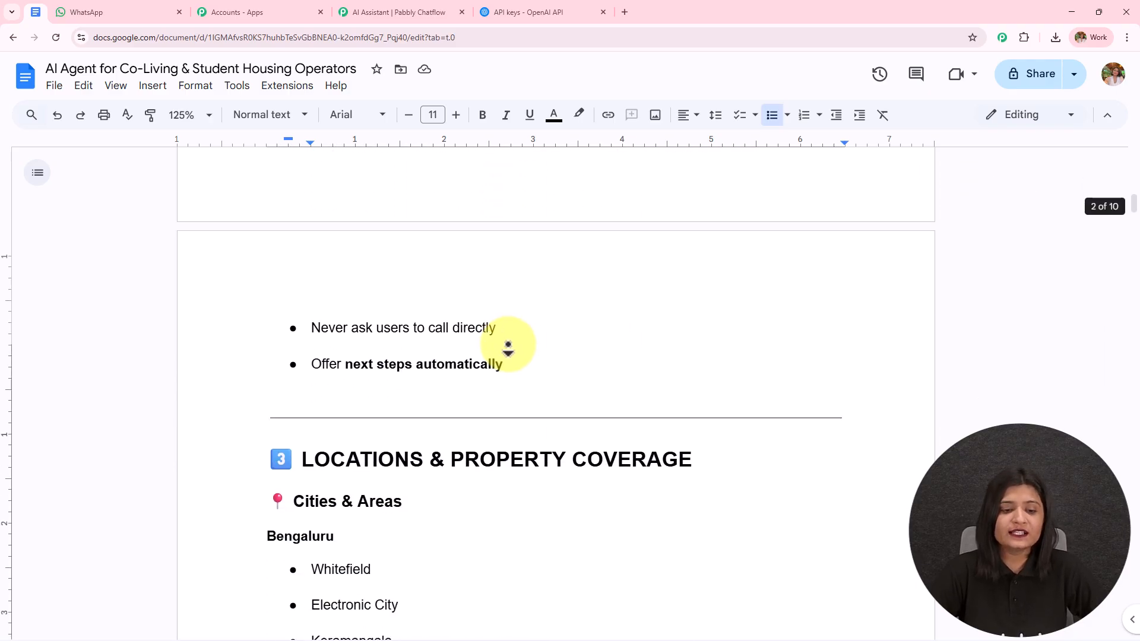
scroll(508, 329, "down", 9)
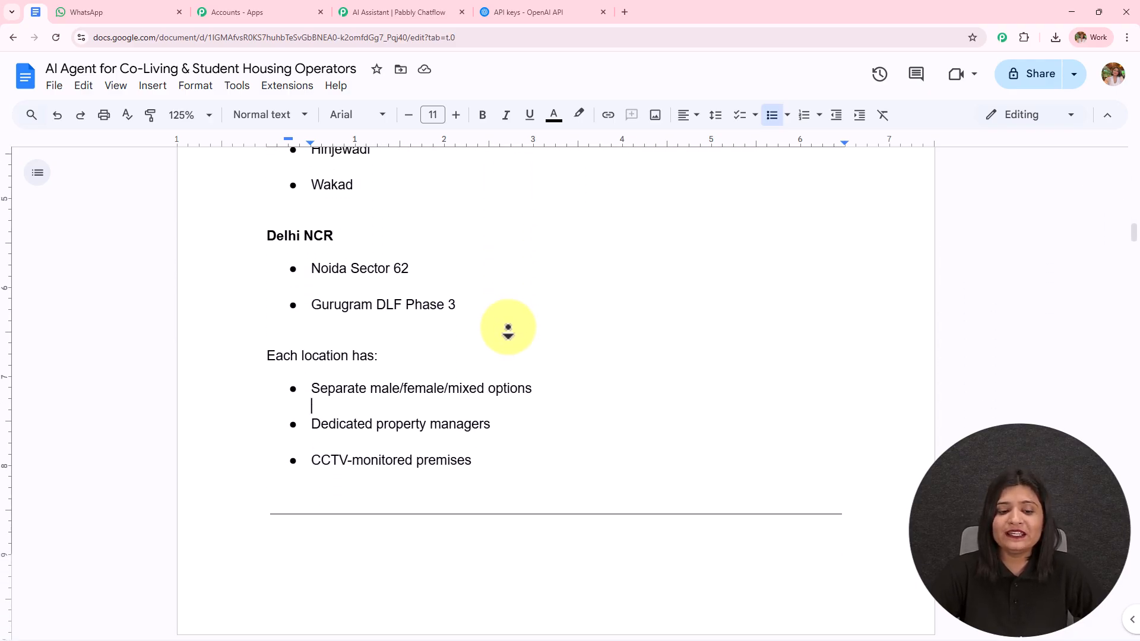
scroll(510, 344, "down", 11)
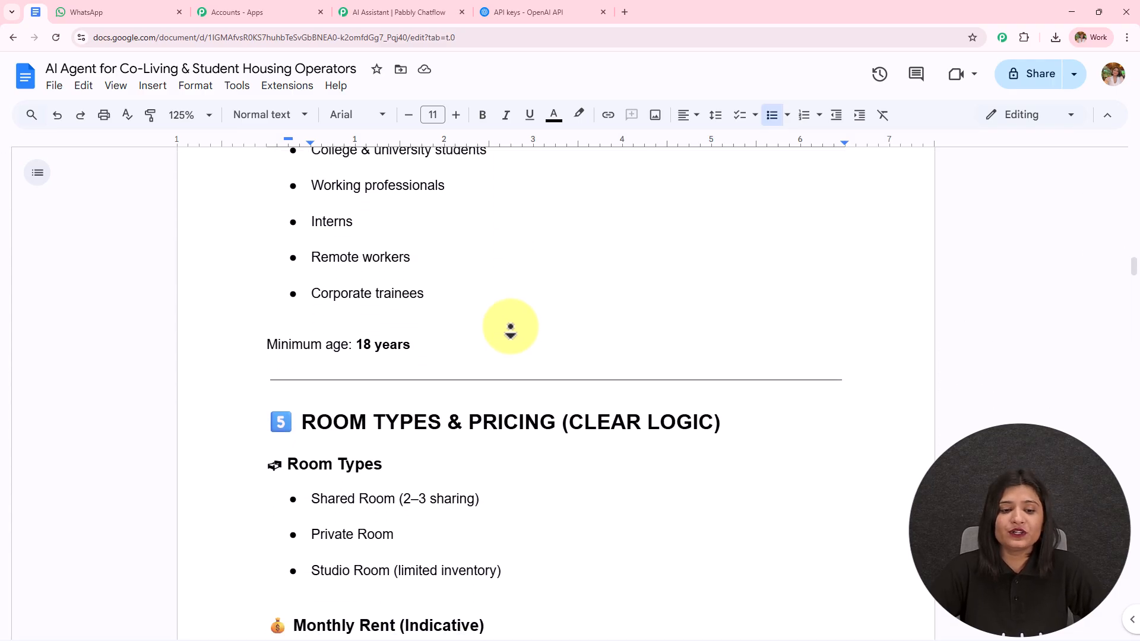
scroll(509, 335, "down", 10)
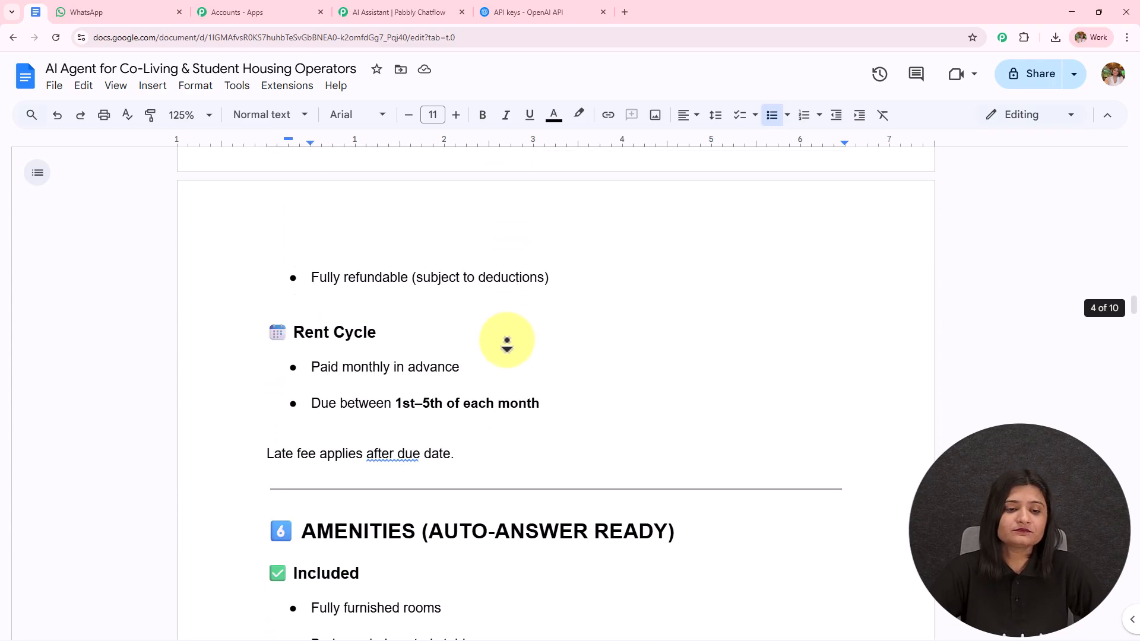
scroll(506, 343, "down", 15)
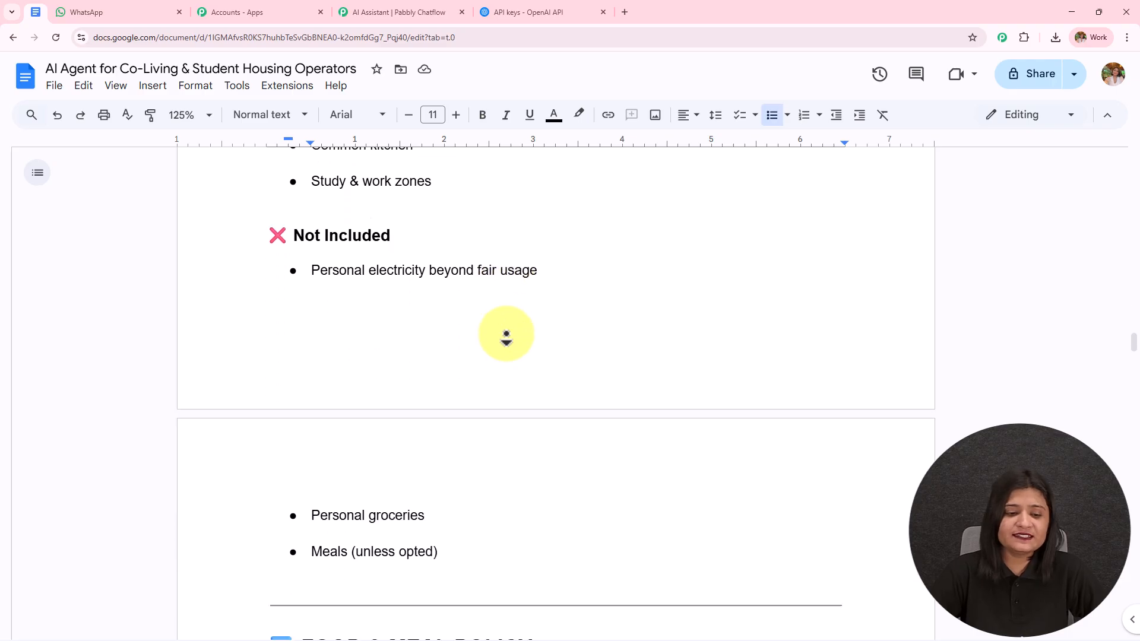
scroll(506, 337, "down", 11)
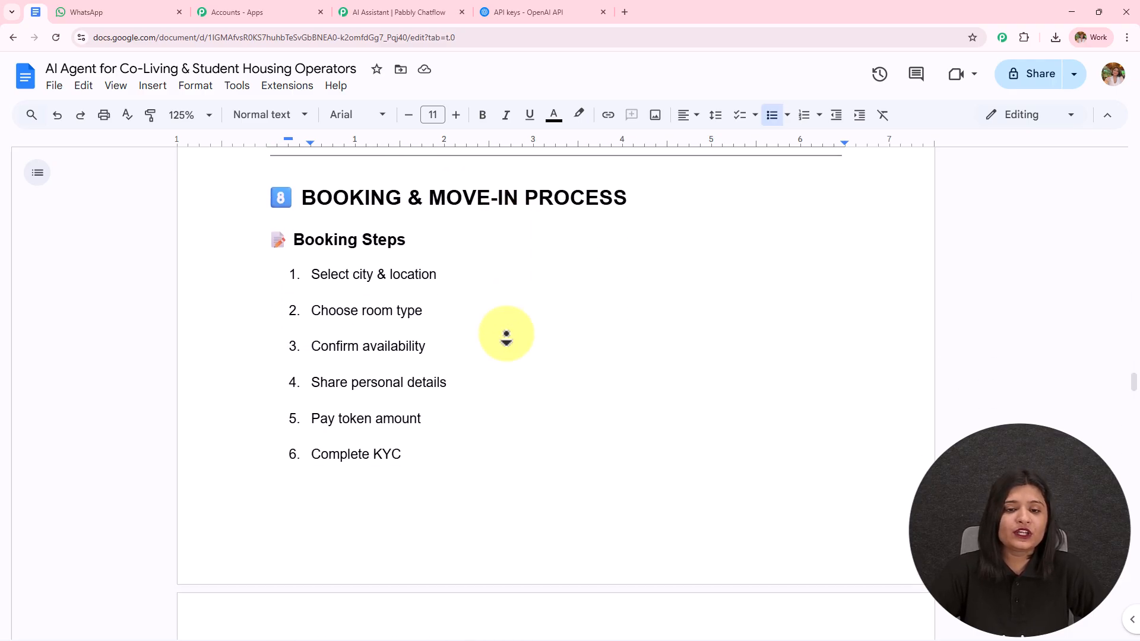
scroll(507, 338, "down", 11)
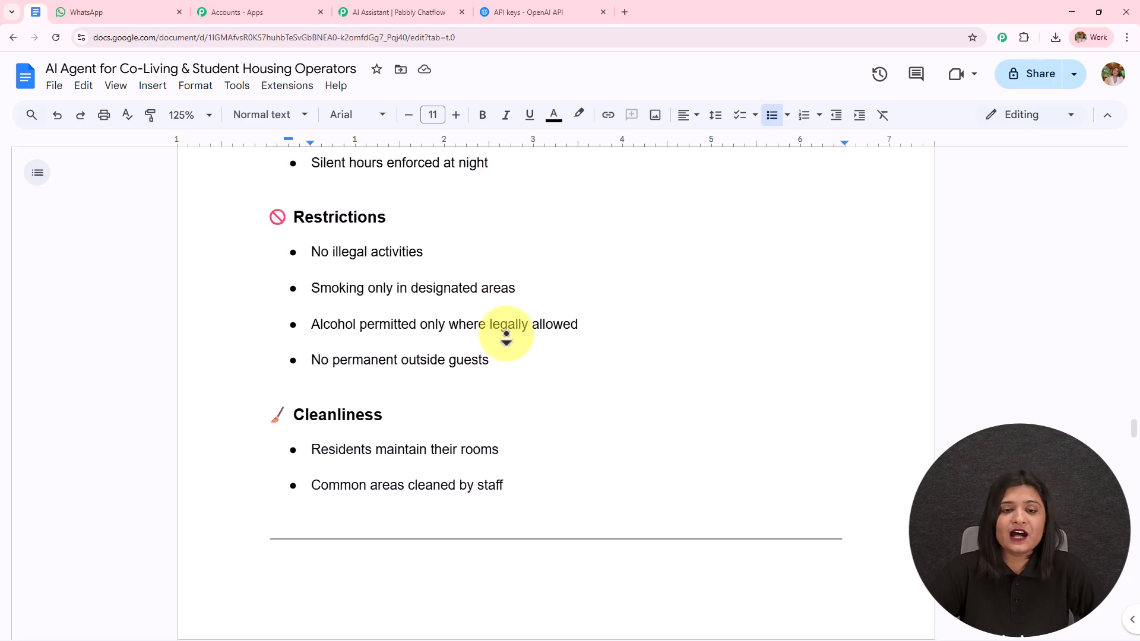
scroll(506, 337, "down", 11)
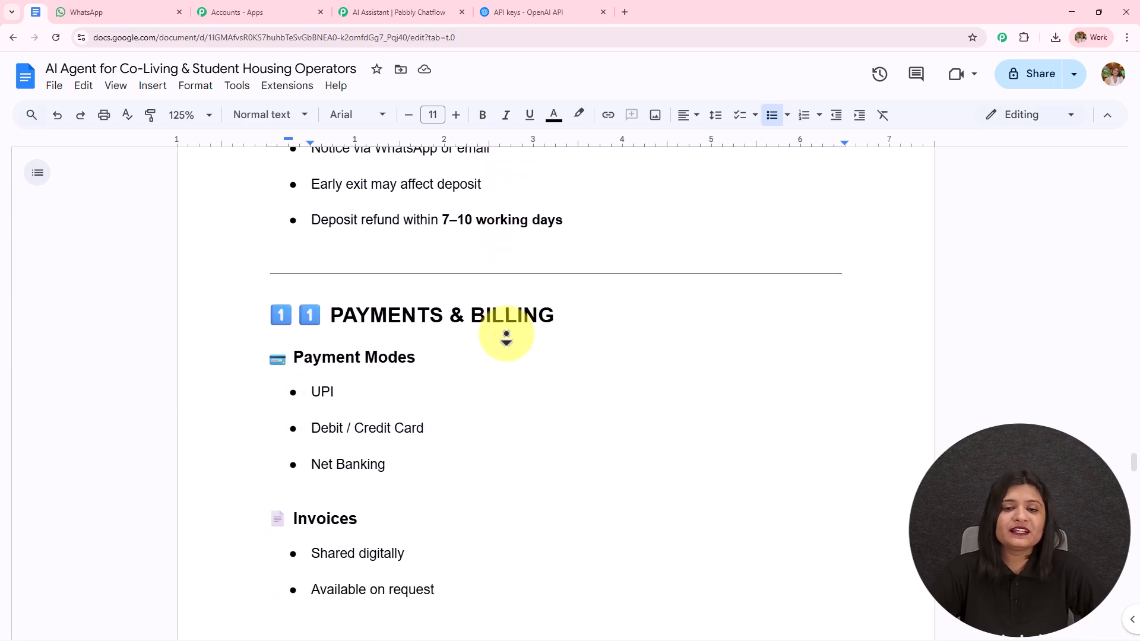
scroll(506, 337, "down", 3)
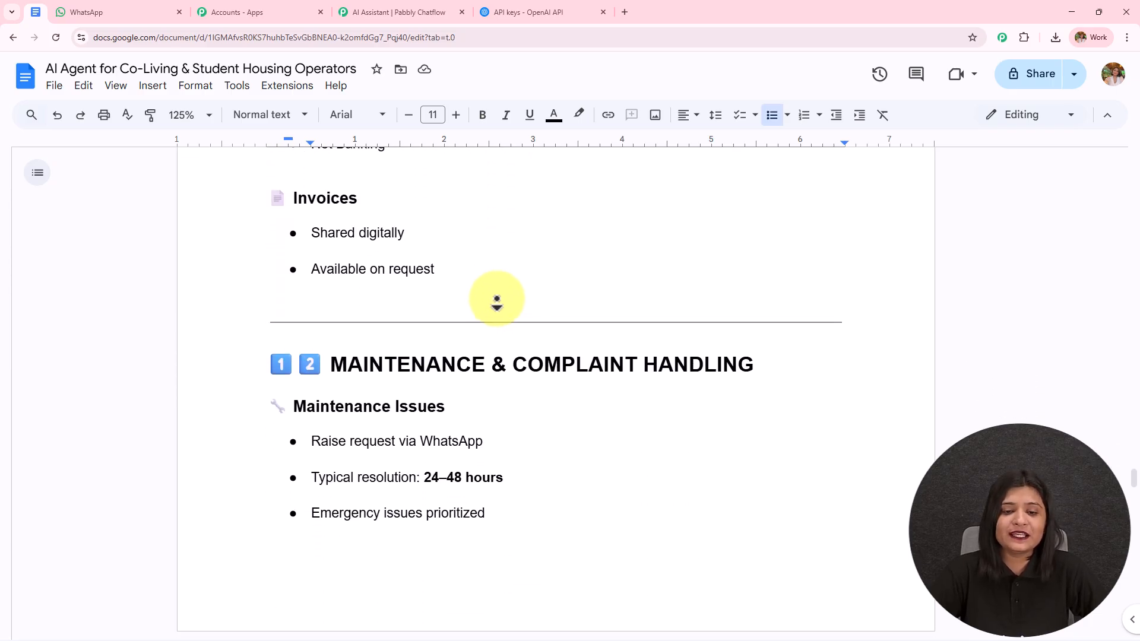
scroll(494, 319, "down", 14)
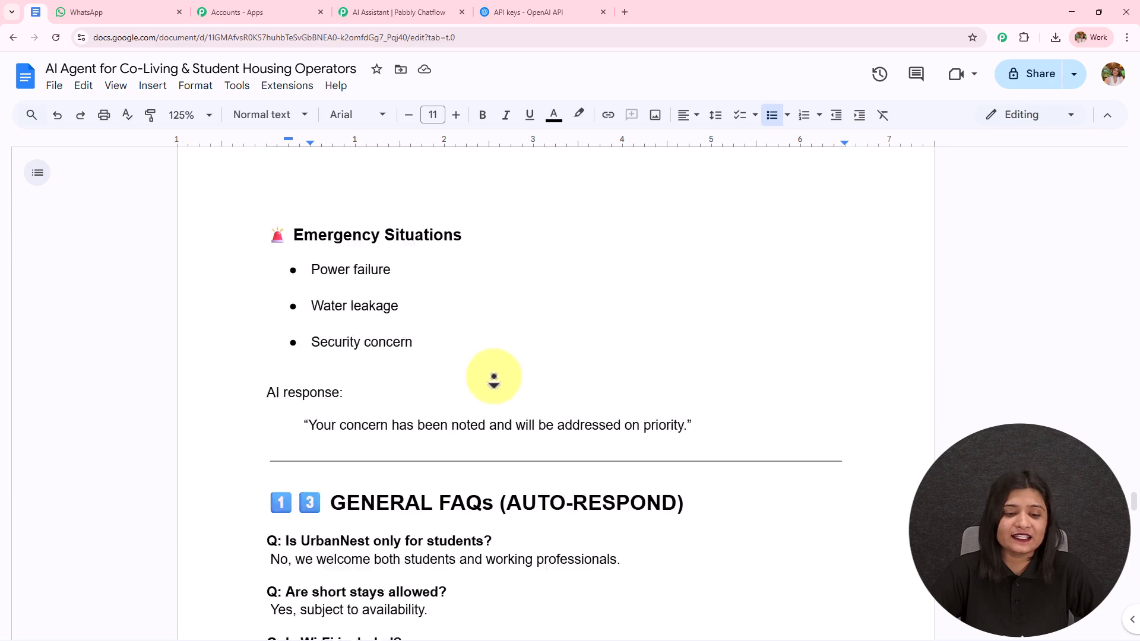
scroll(494, 380, "down", 20)
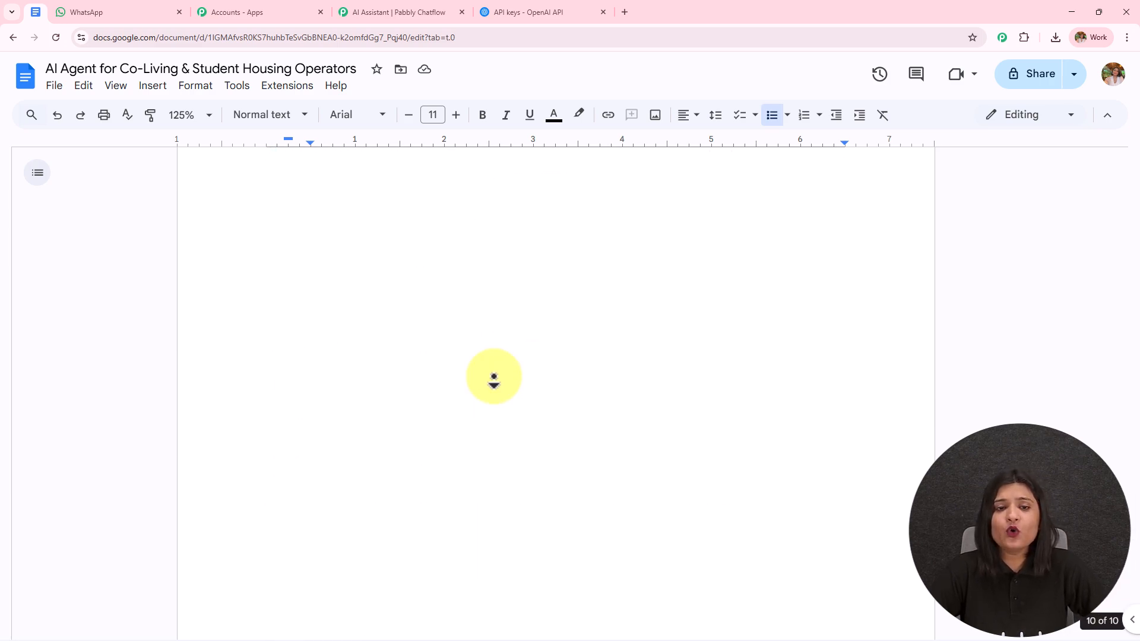
scroll(507, 235, "up", 1)
scroll(515, 212, "up", 12)
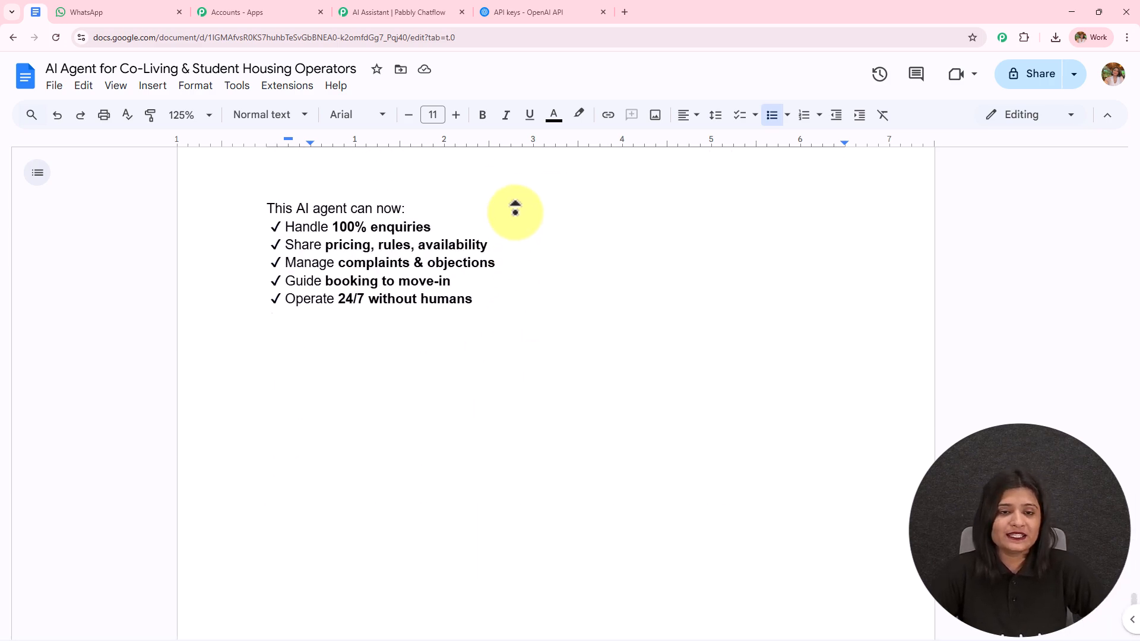
scroll(603, 285, "up", 4)
scroll(602, 285, "up", 15)
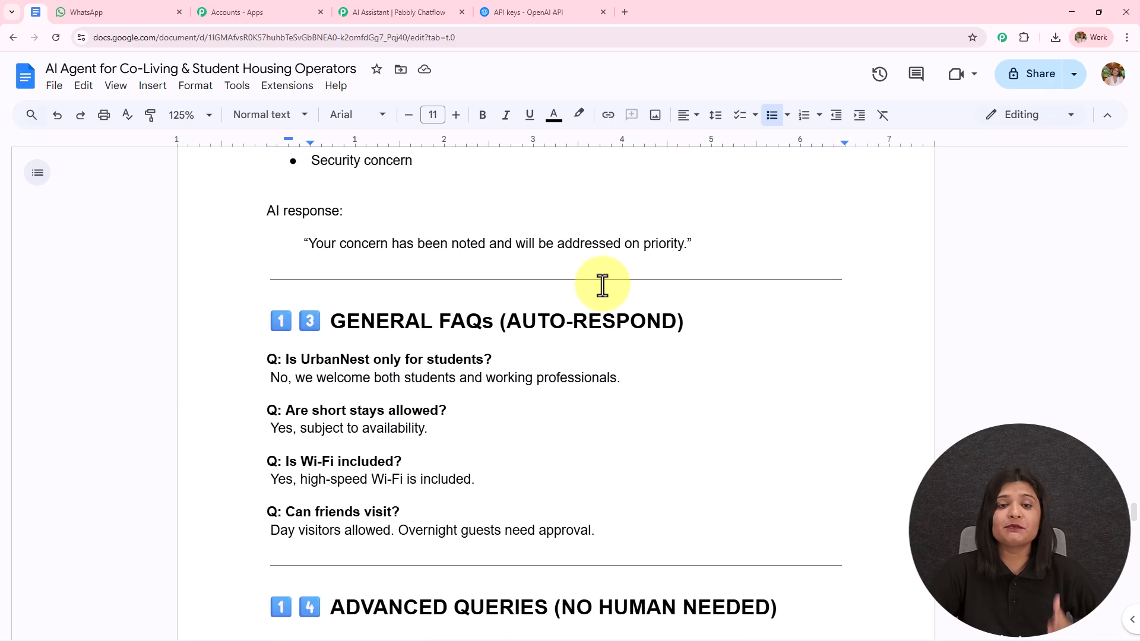
scroll(603, 285, "up", 12)
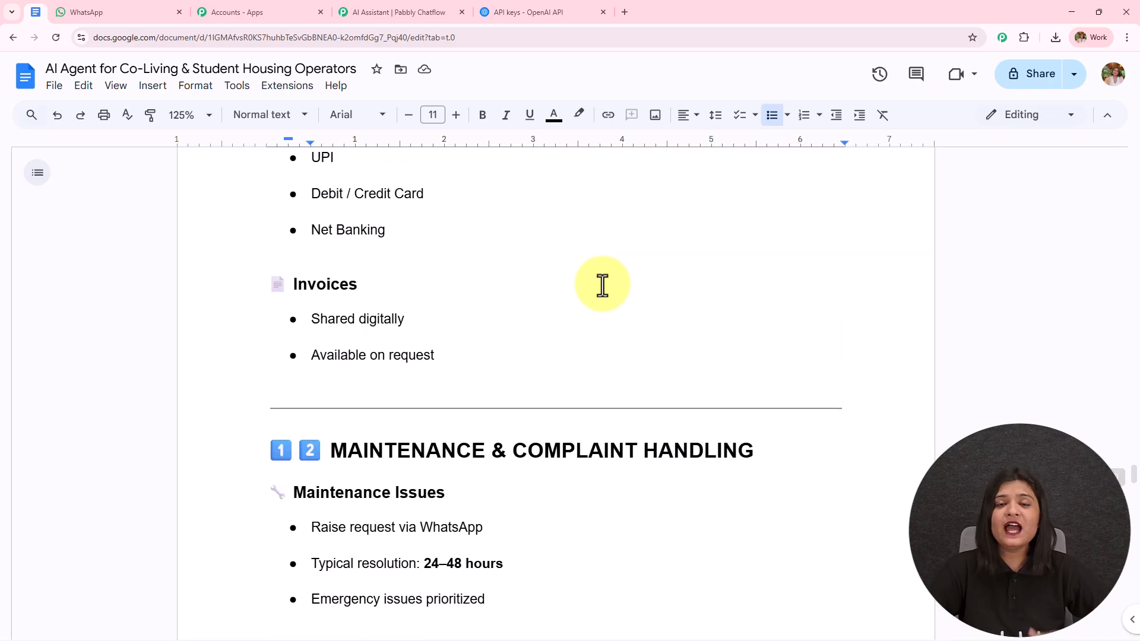
scroll(603, 284, "up", 15)
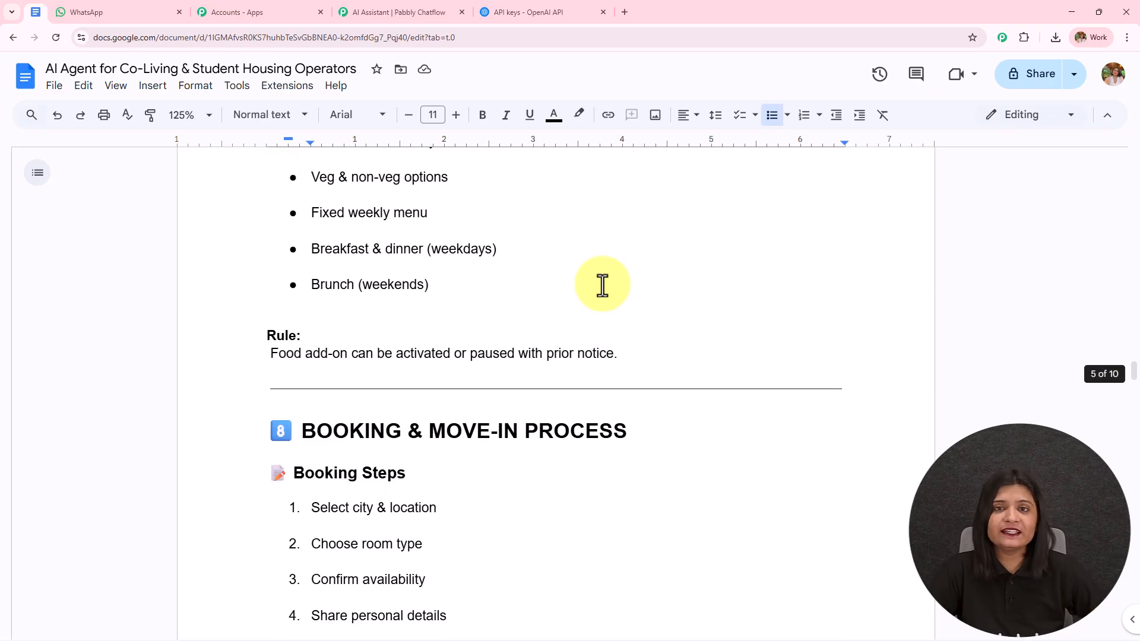
scroll(603, 285, "up", 8)
scroll(602, 285, "up", 15)
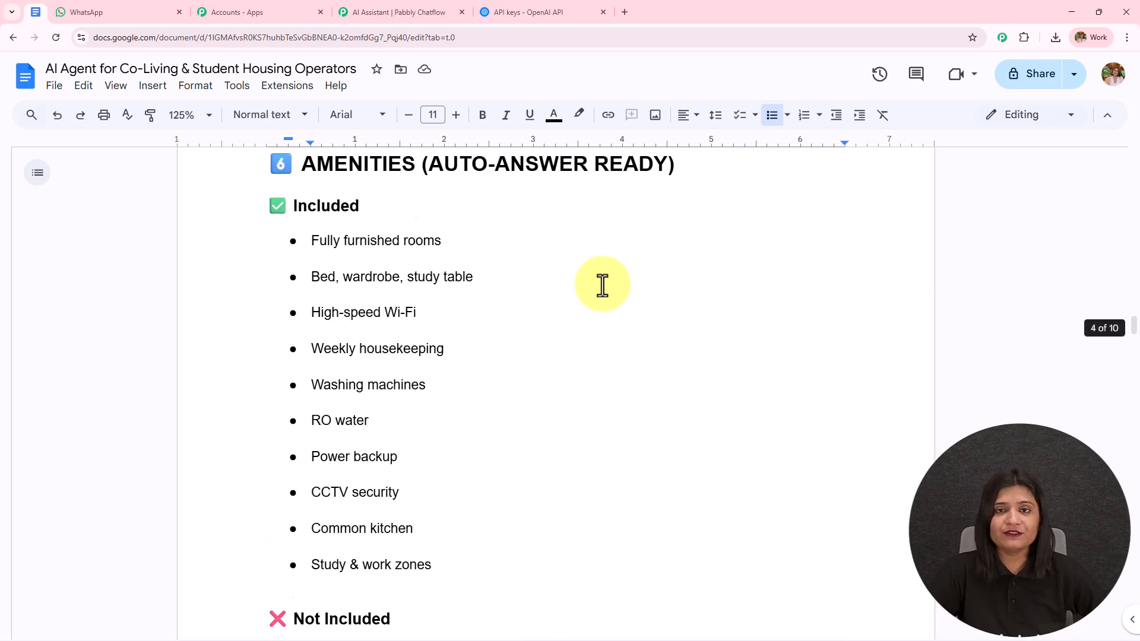
scroll(522, 464, "up", 10)
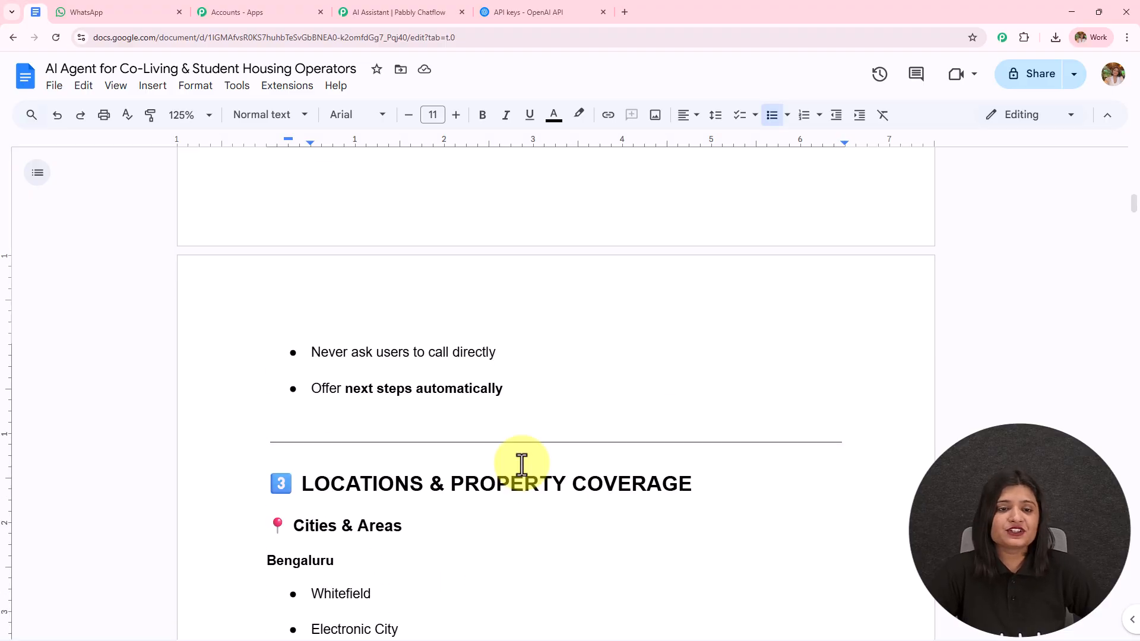
scroll(521, 464, "up", 9)
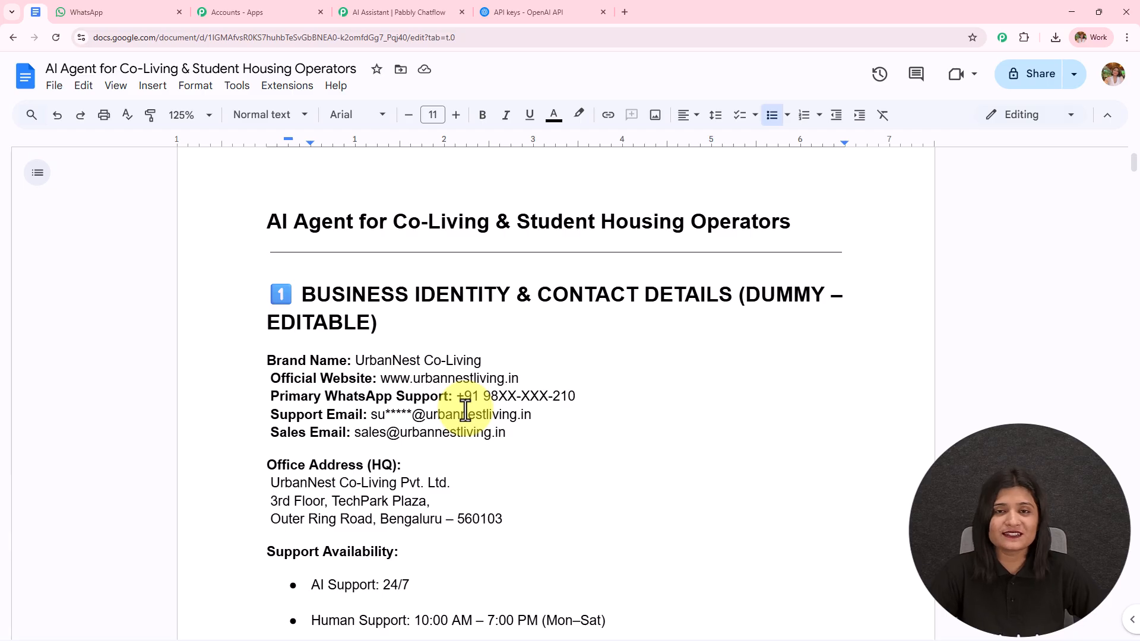
Step: Return to Pabbly Chatflow and change the brand name in the assistant interface's header display heading to "Company", keeping the waving emoji
left_click(386, 10)
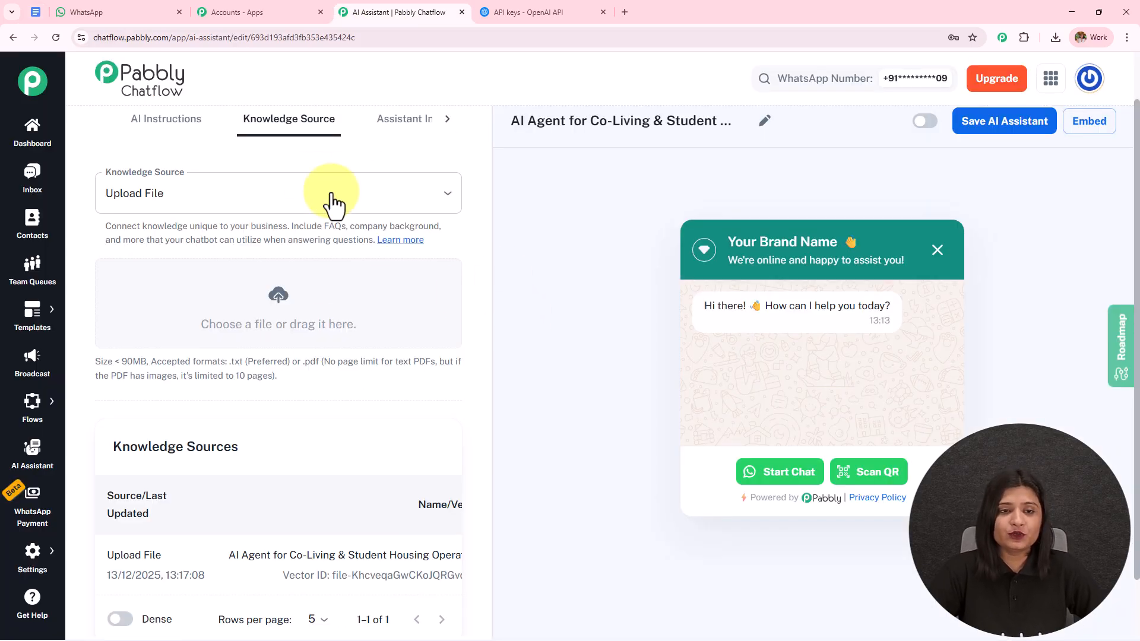
left_click(379, 126)
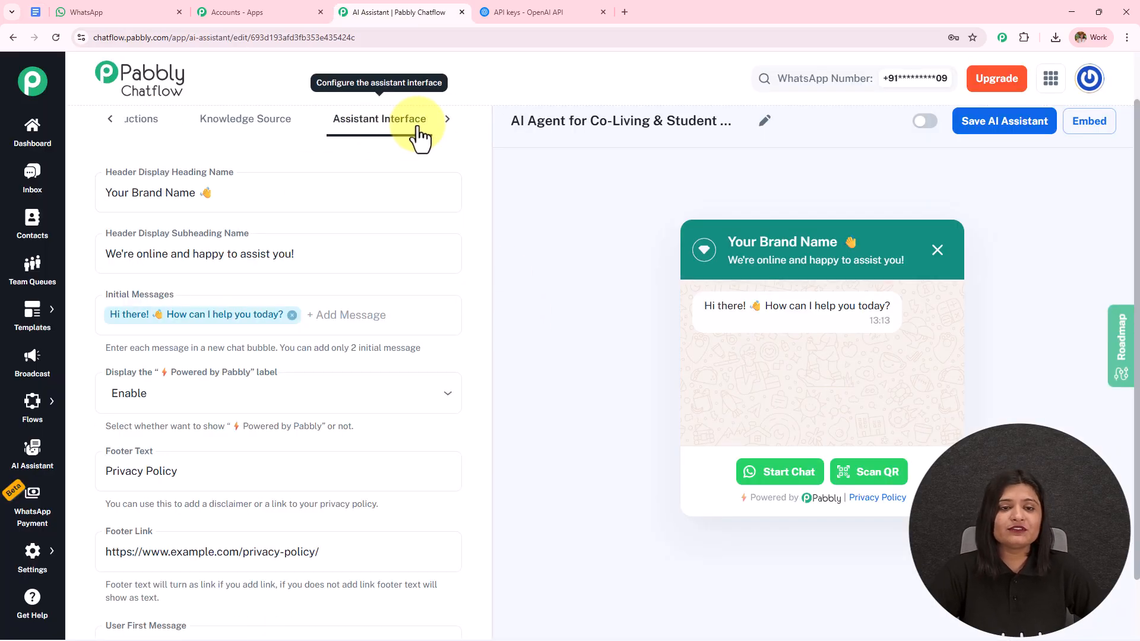
left_click_drag(196, 193, 10, 219)
type("Company")
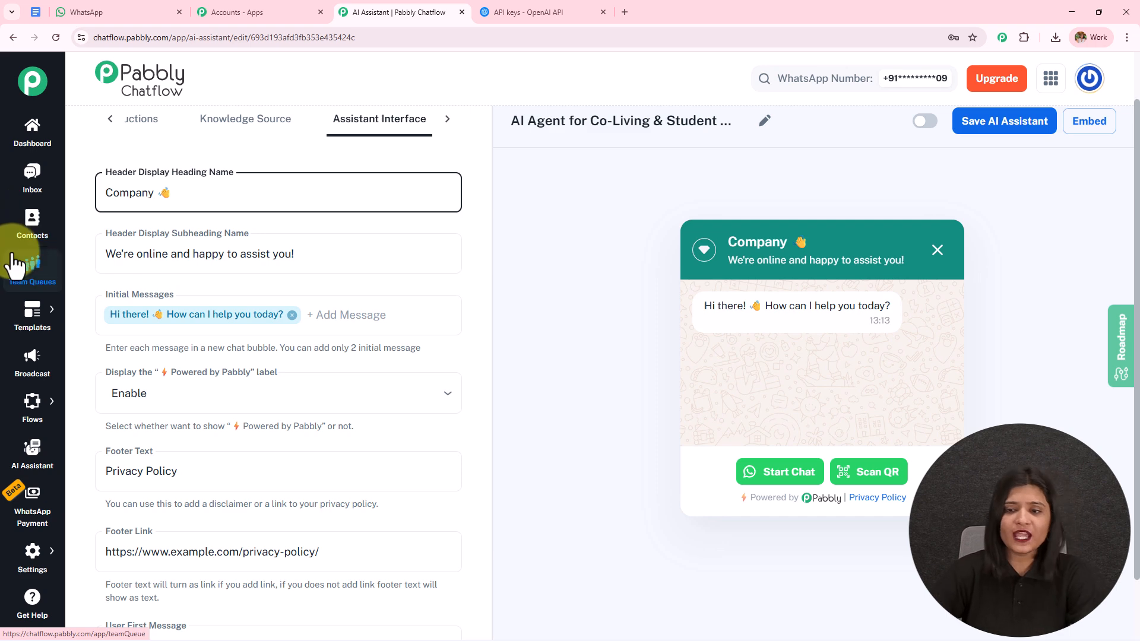
left_click_drag(357, 272, 3, 291)
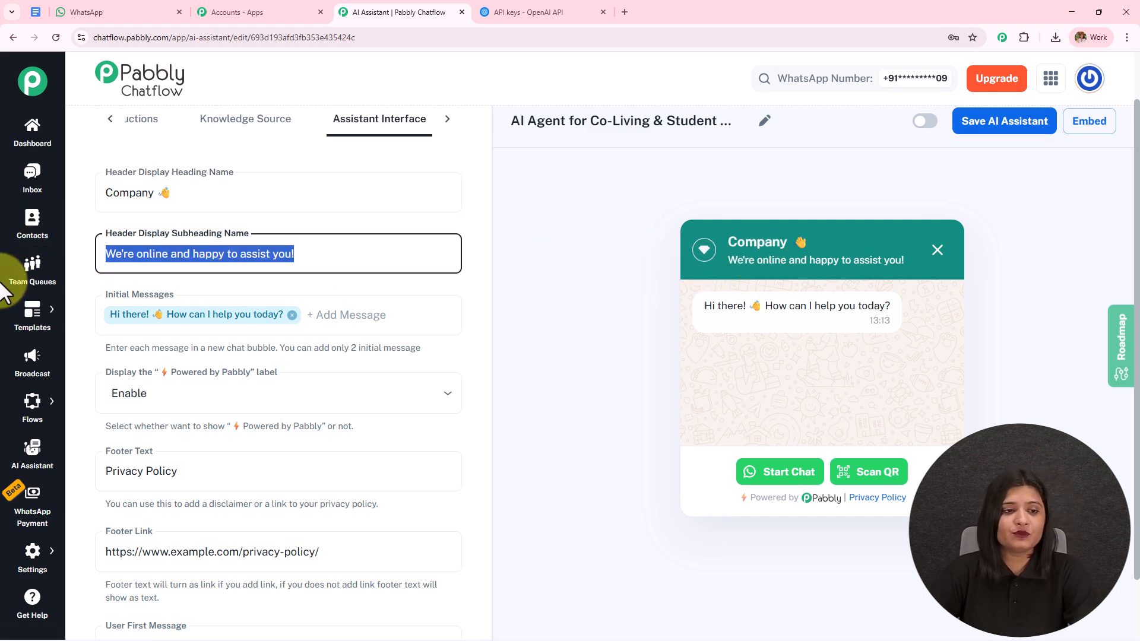
key("BackSpace")
key("ctrl+z")
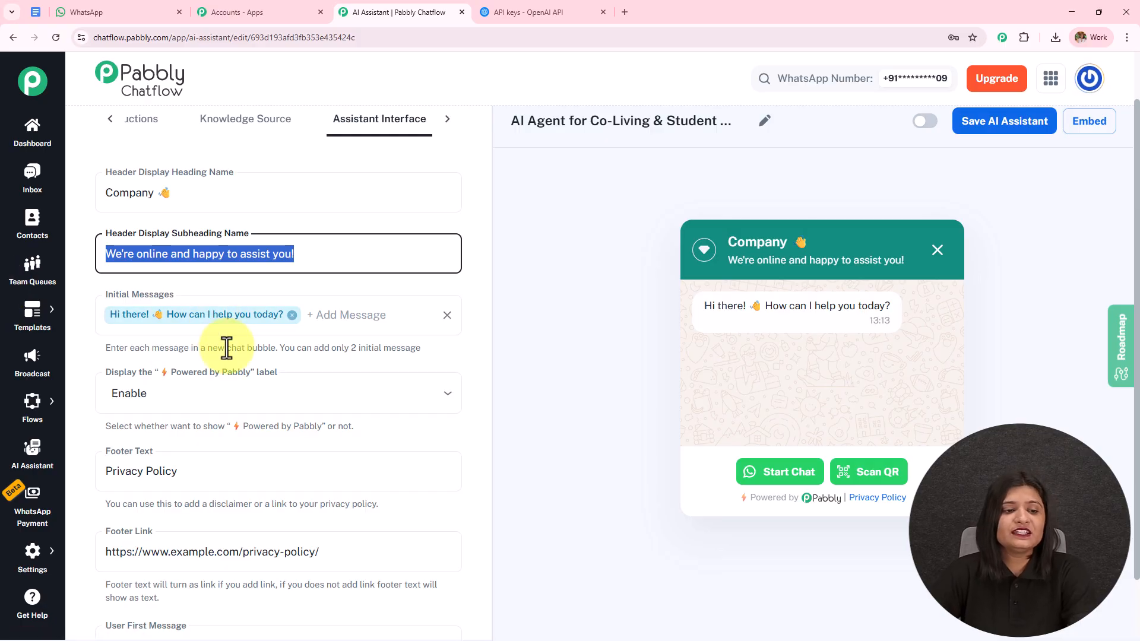
left_click(393, 350)
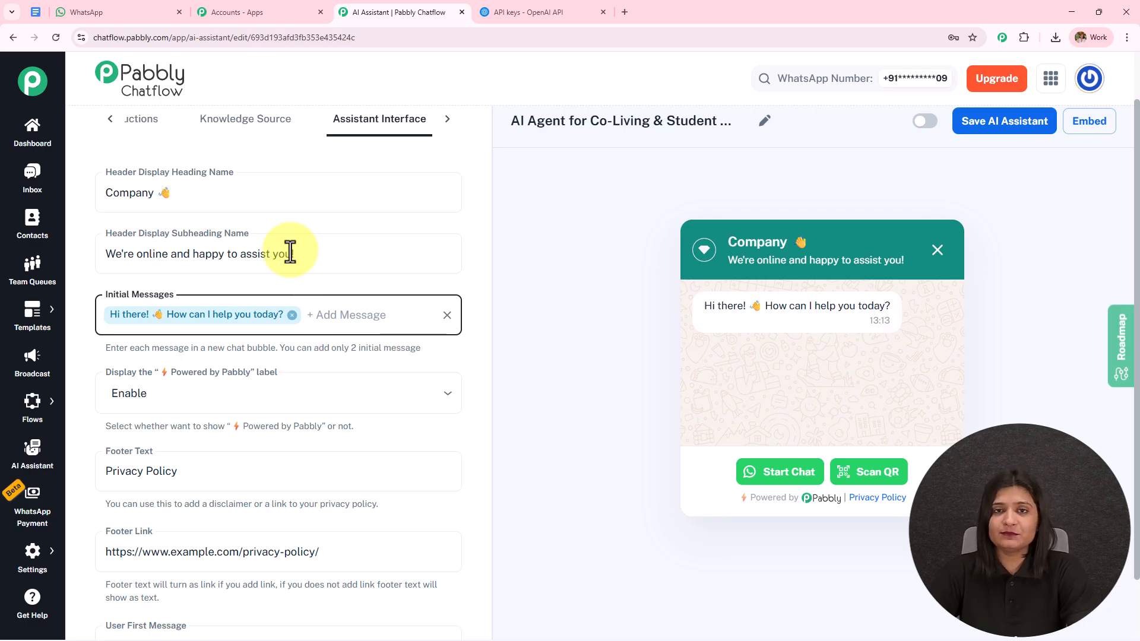
Step: Switch the display of the "Powered by Pabbly" label to Disable and back to Enable
left_click_drag(487, 401, 489, 484)
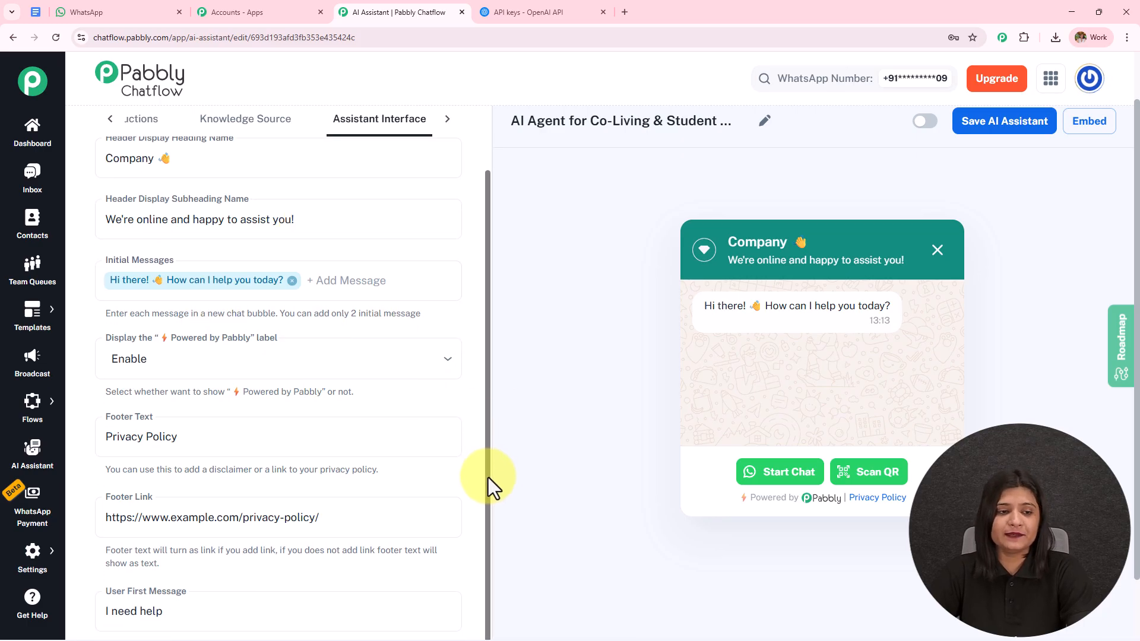
left_click(150, 374)
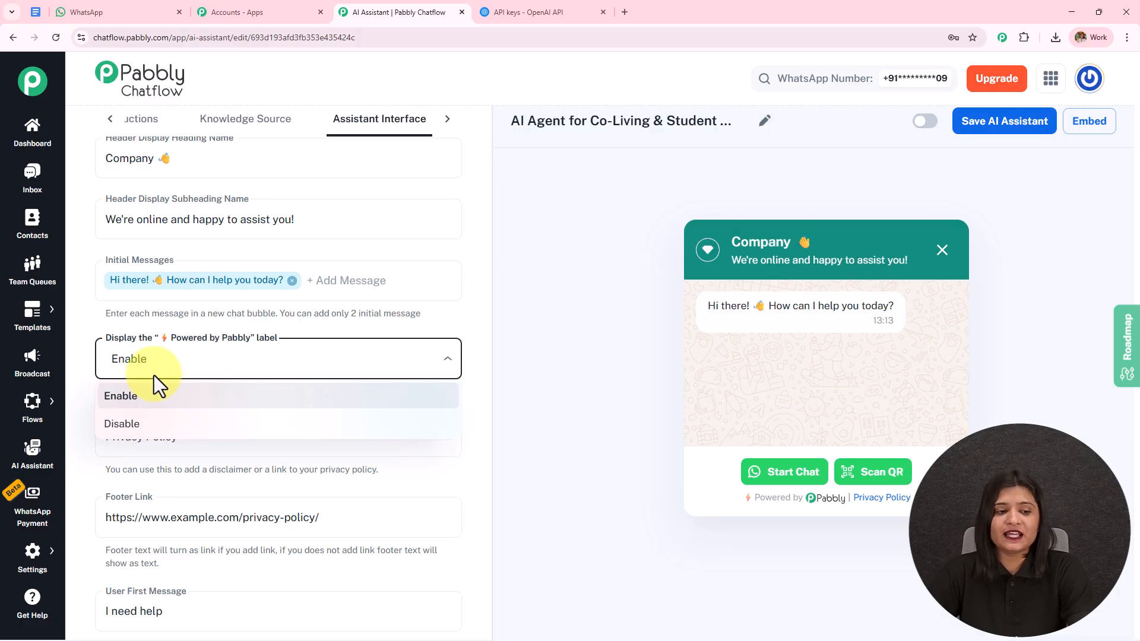
left_click(140, 438)
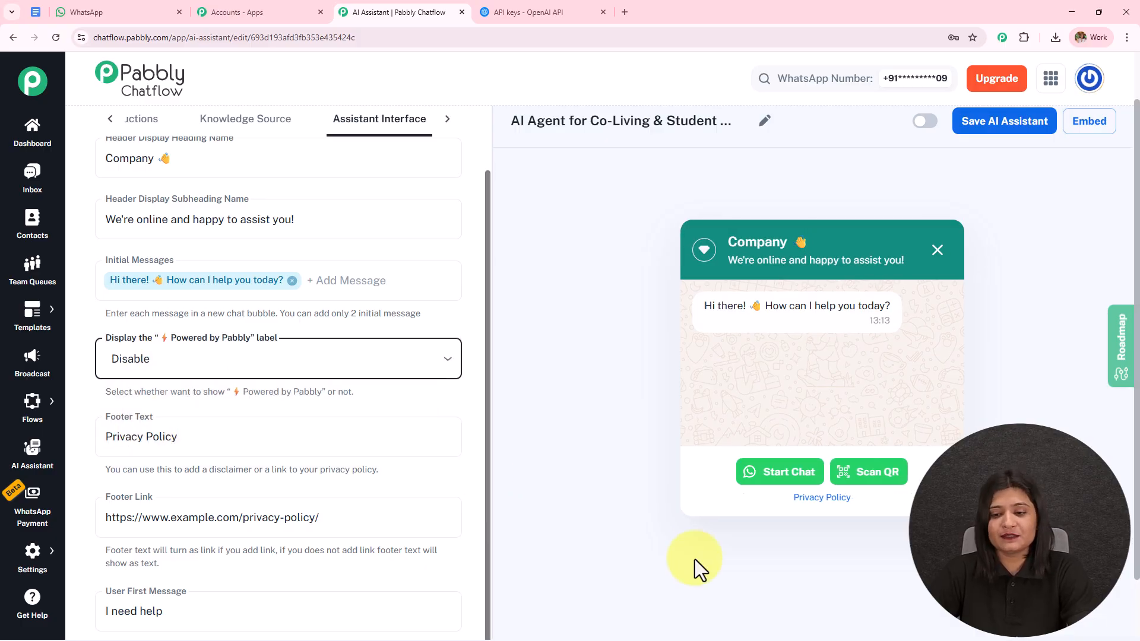
left_click(211, 371)
left_click(181, 395)
Step: Examine the footer text, footer link and user first message settings of the assistant interface
scroll(249, 323, "down", 2)
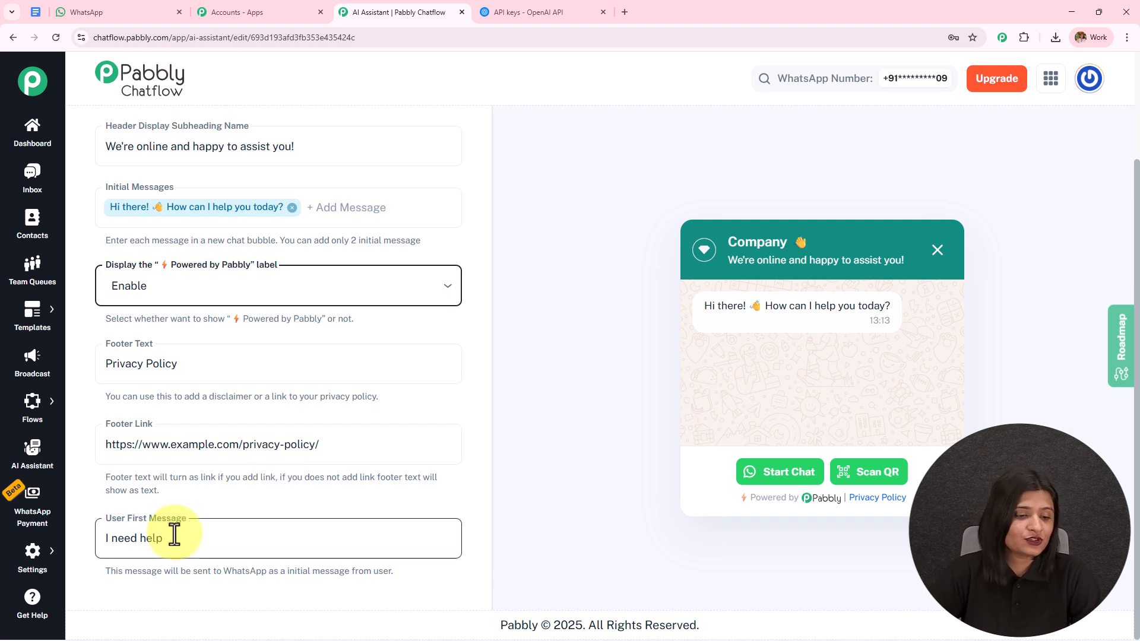
left_click_drag(176, 538, 73, 529)
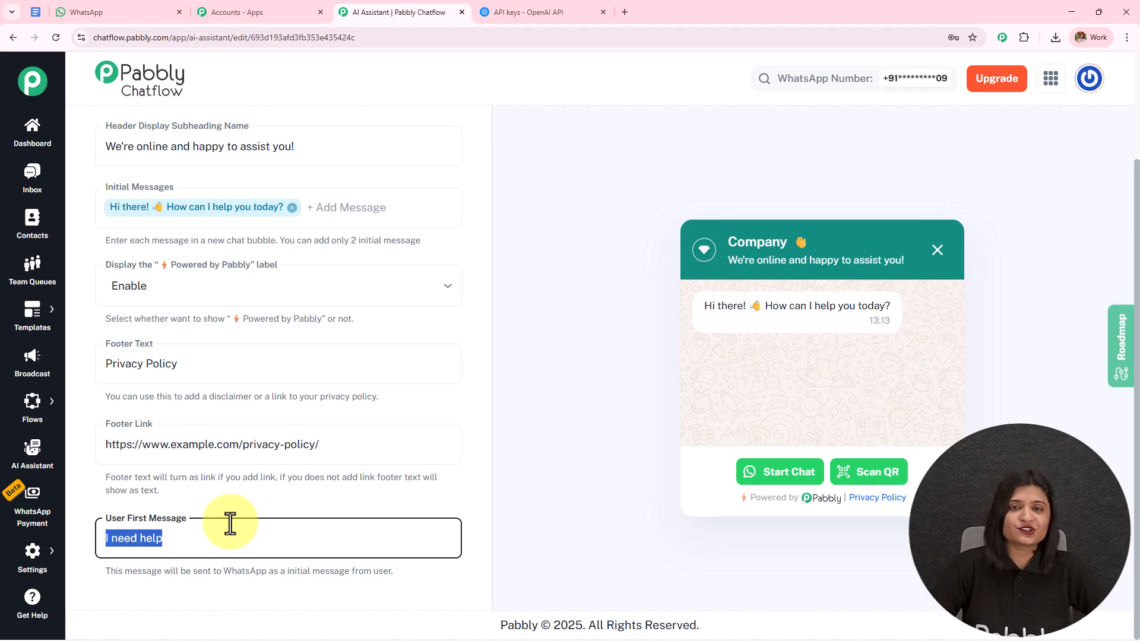
left_click_drag(1136, 244, 1137, 186)
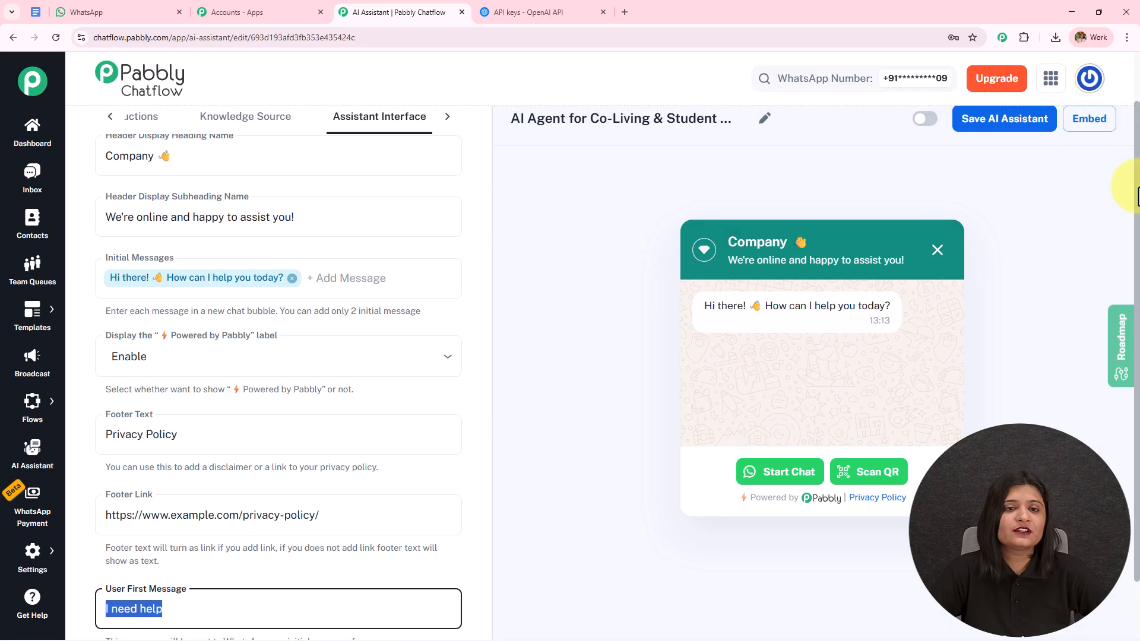
Step: Open the assistant's Styling settings and switch the theme mode to Dark and back to Light
left_click(445, 119)
left_click(422, 128)
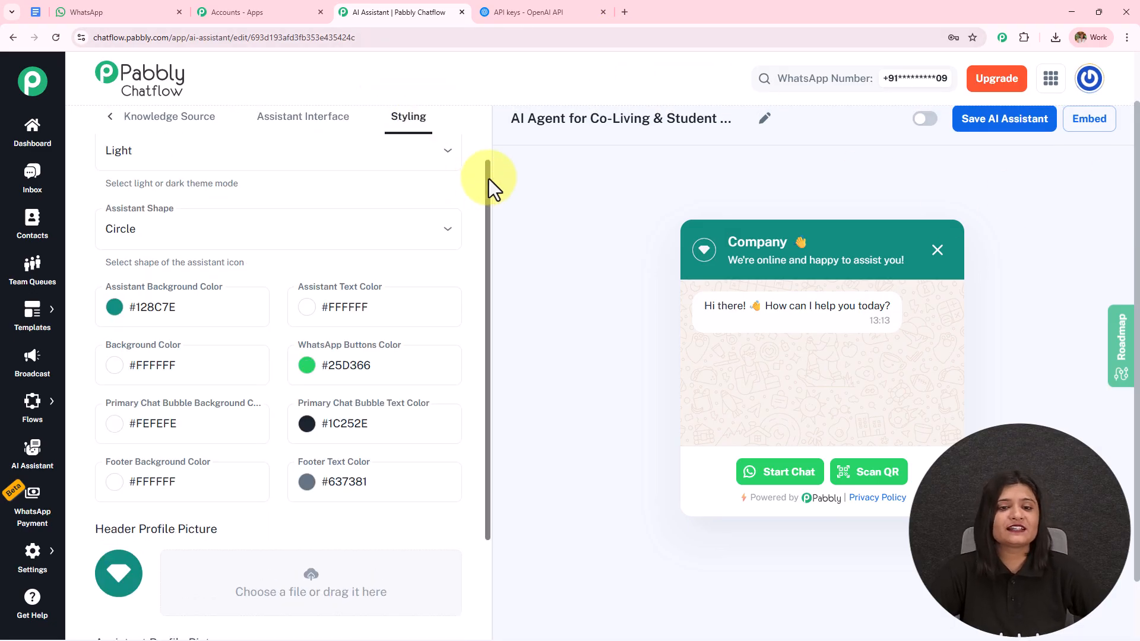
left_click_drag(489, 180, 484, 133)
left_click(364, 196)
left_click(342, 252)
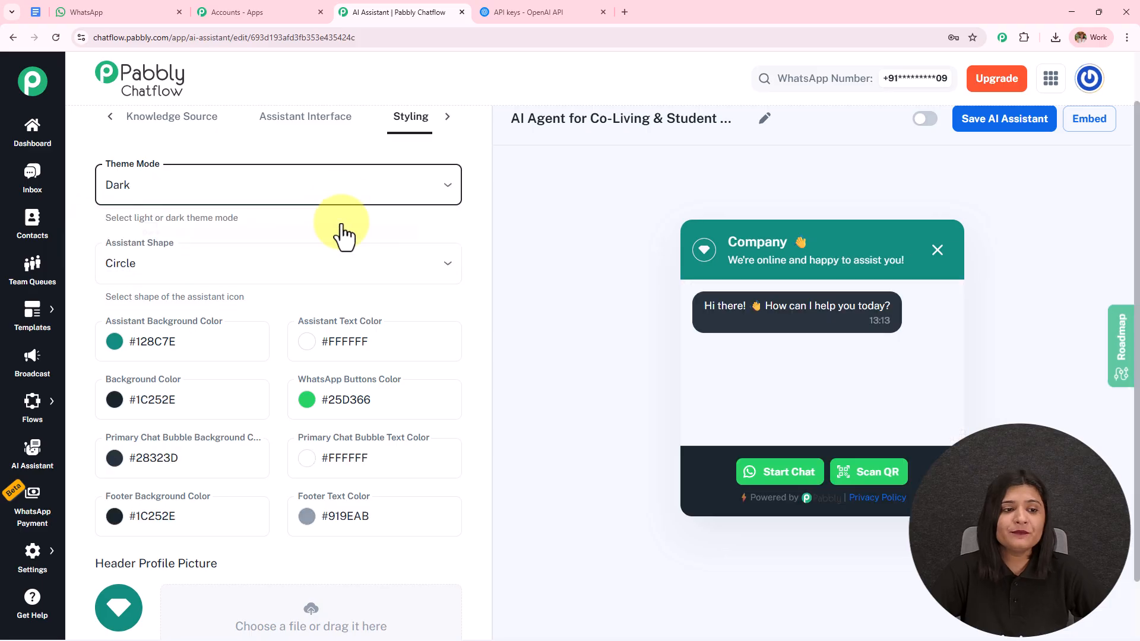
left_click(336, 182)
left_click(326, 227)
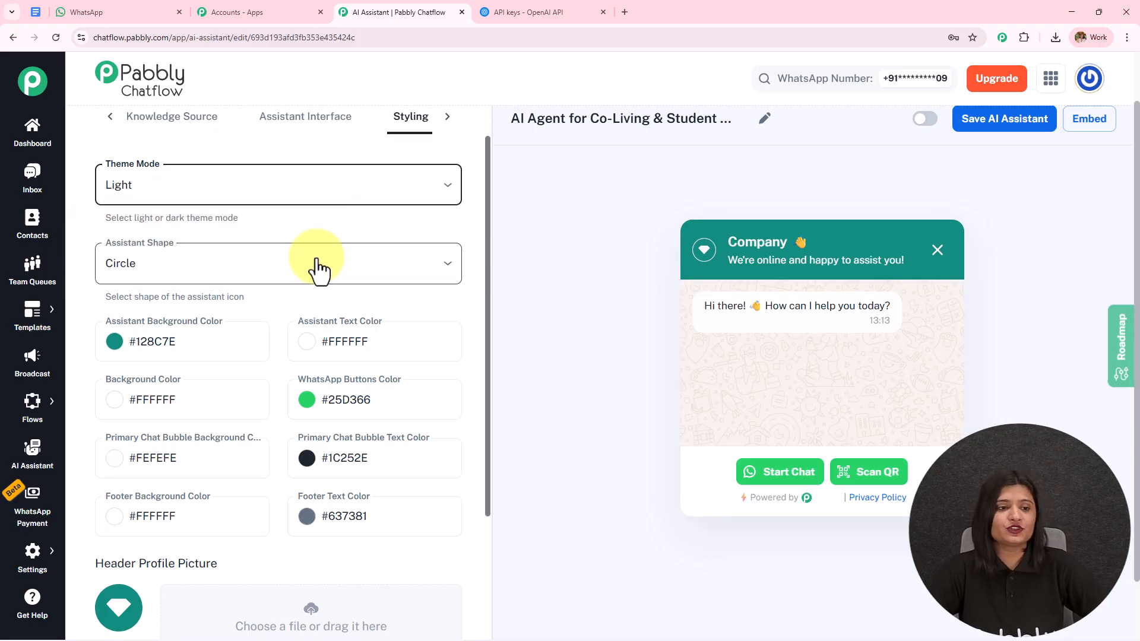
Step: Keep Circle as the assistant shape and look through the color, profile picture and background picture options
left_click(318, 266)
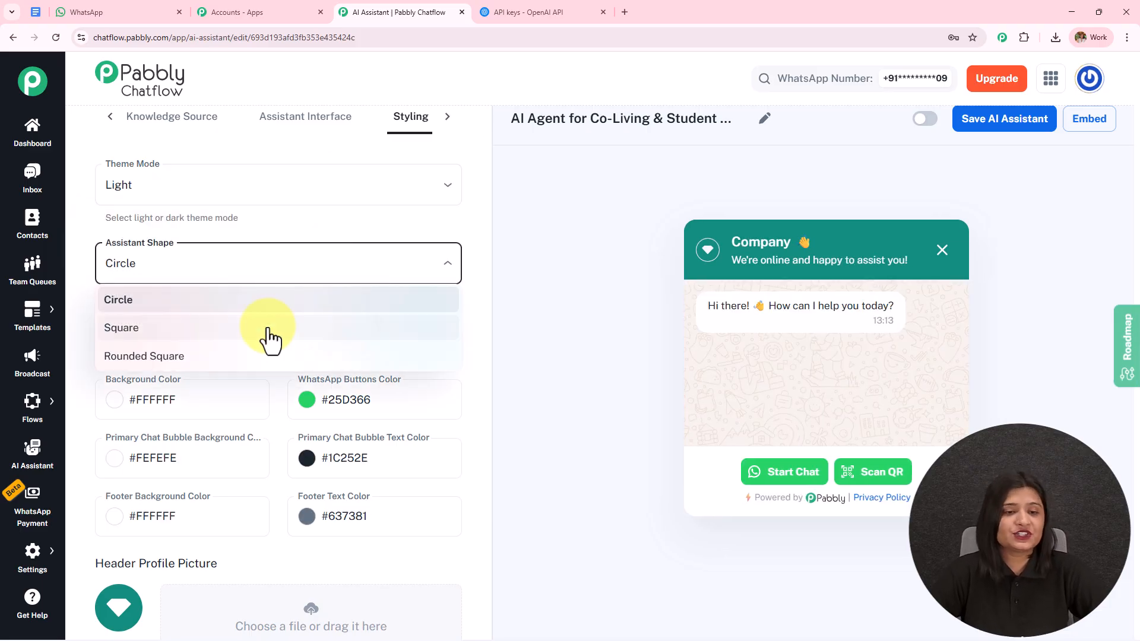
left_click(255, 308)
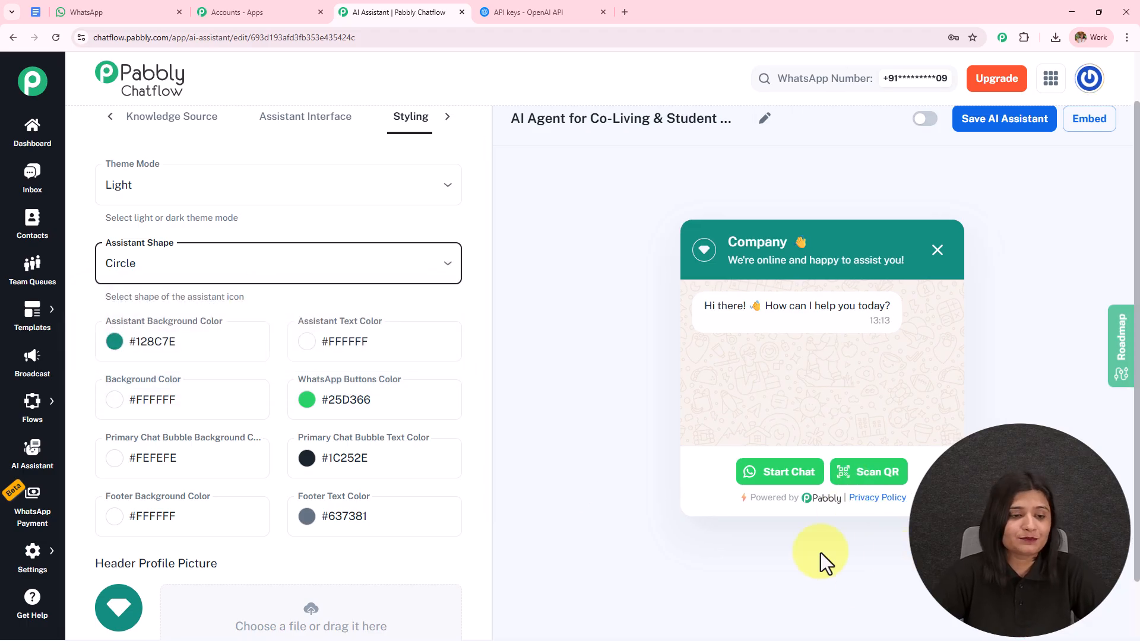
scroll(359, 345, "down", 3)
left_click(355, 342)
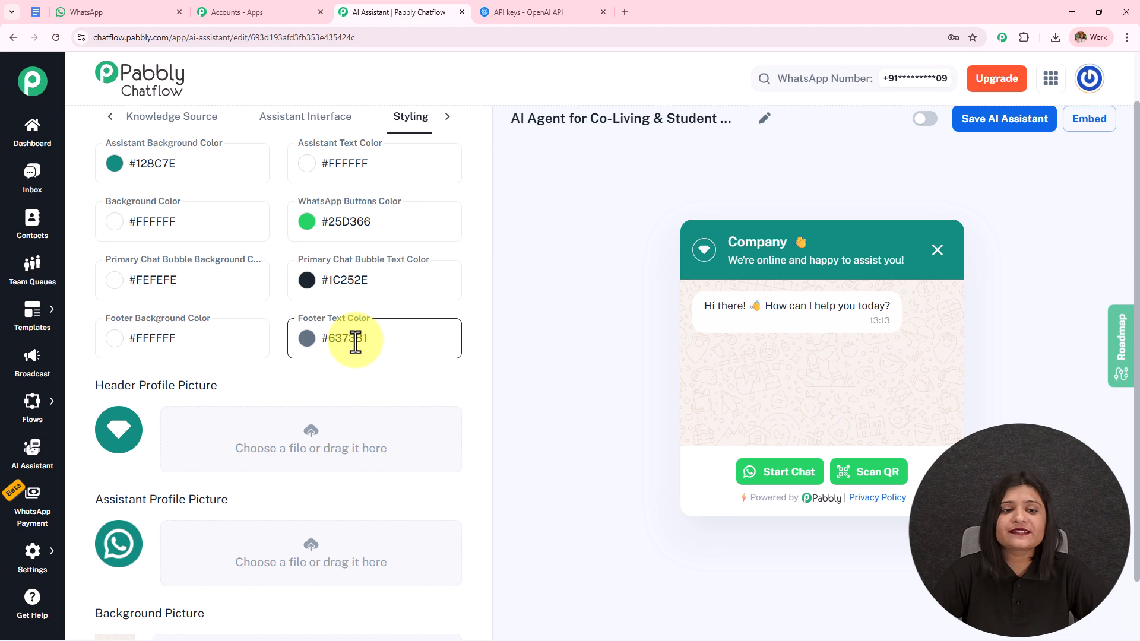
left_click(288, 294)
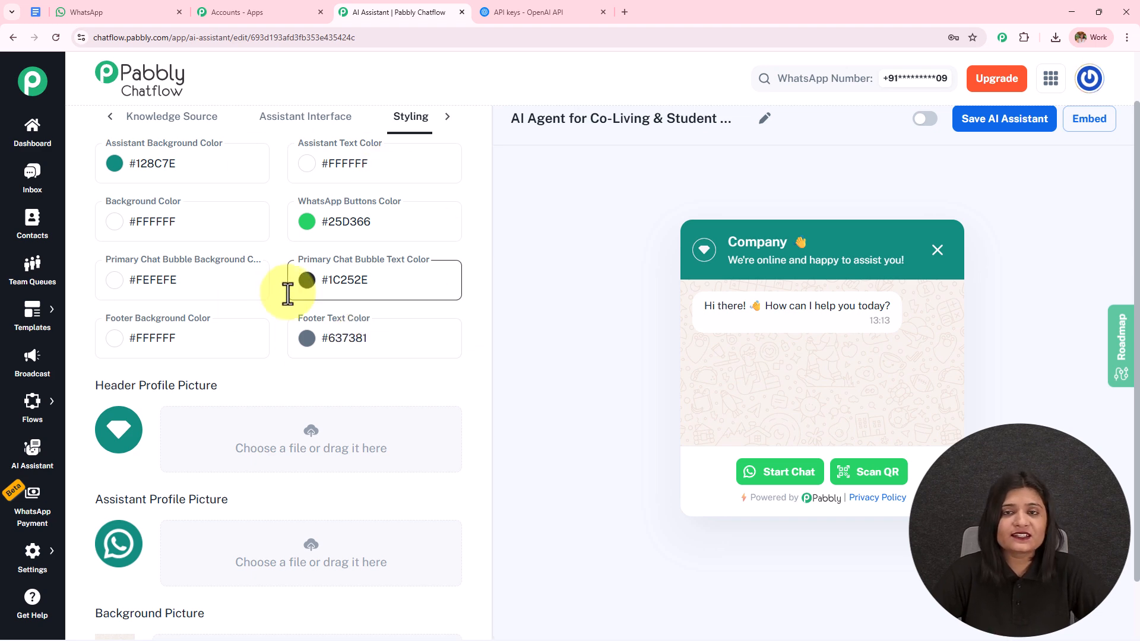
scroll(292, 290, "down", 3)
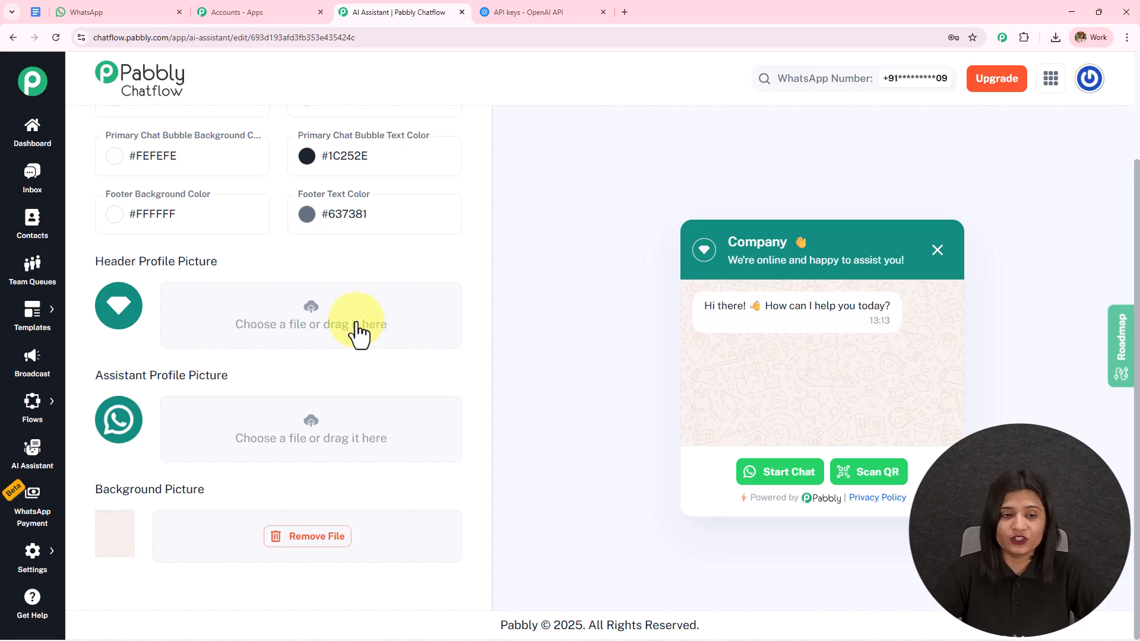
scroll(608, 265, "up", 2)
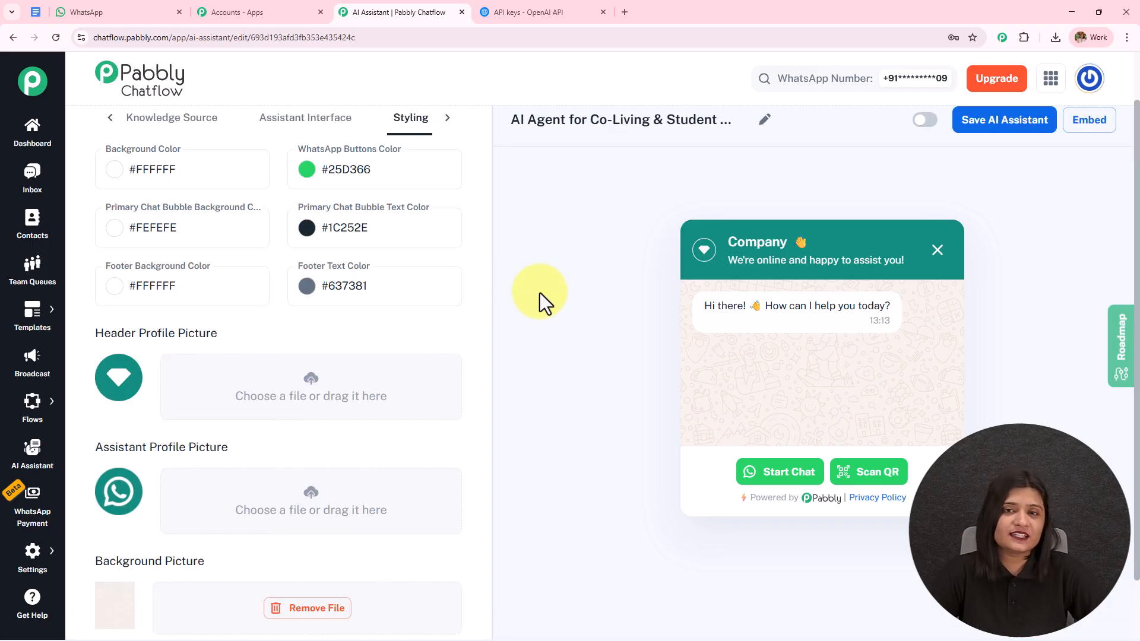
Step: Activate the AI assistant and save it
left_click(929, 123)
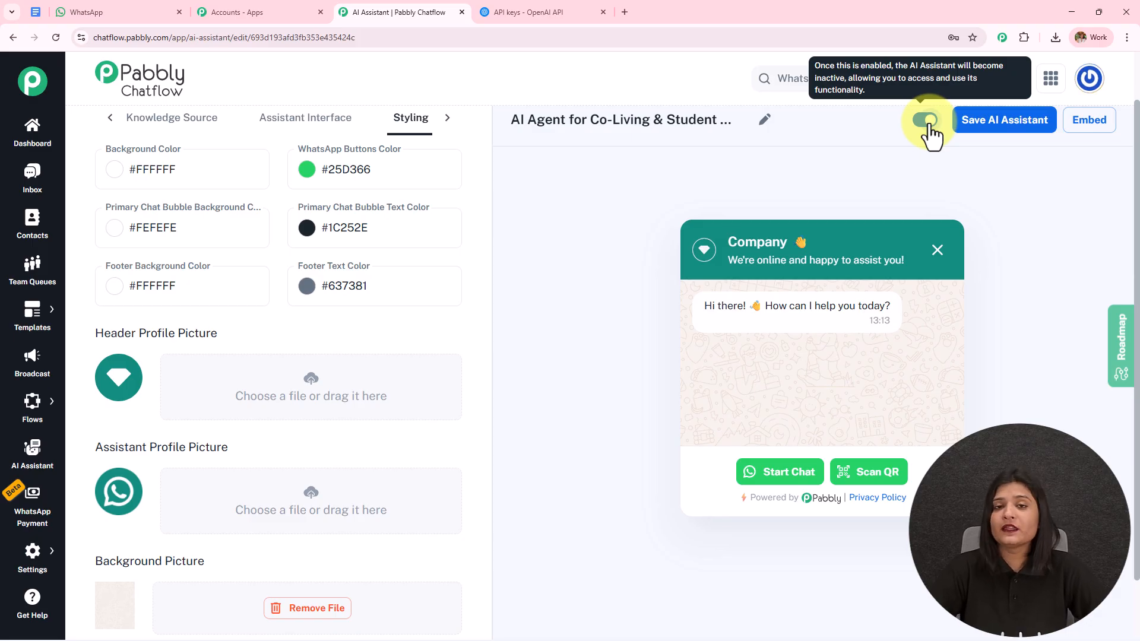
left_click(1025, 123)
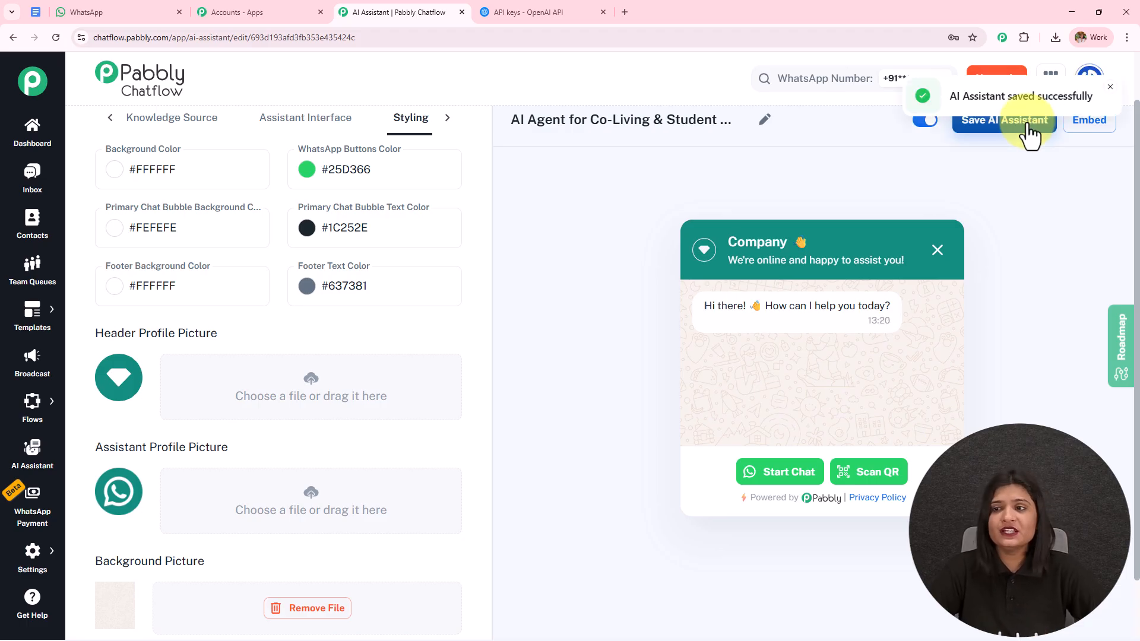
left_click_drag(950, 97, 1094, 101)
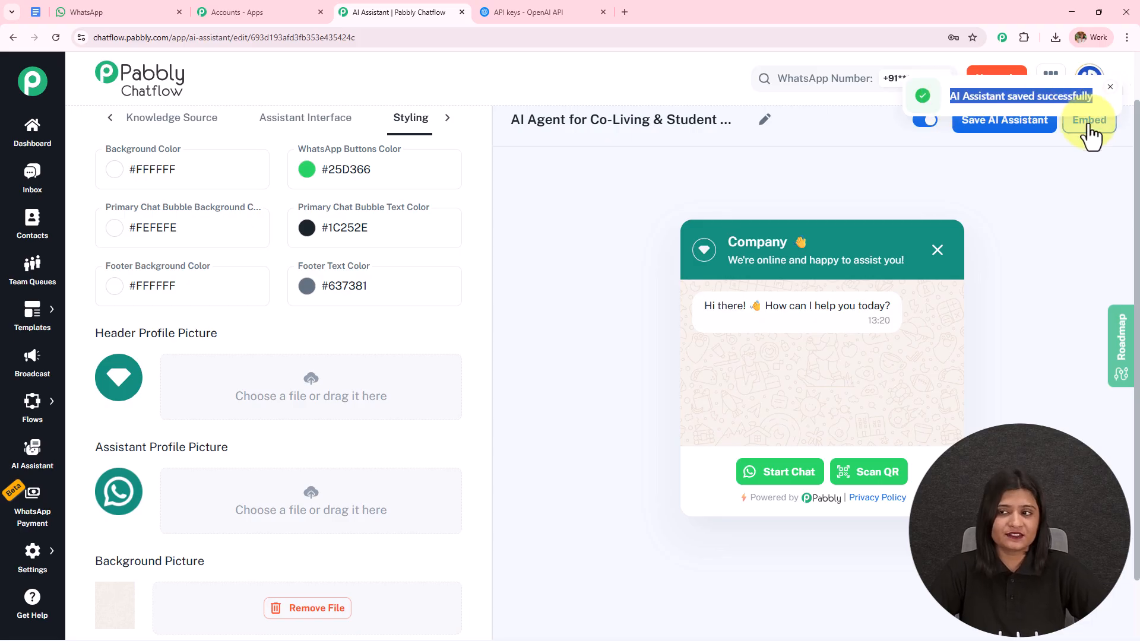
Step: View the assistant's embed script, highlight the whole code, and close the embed dialog
left_click(1088, 128)
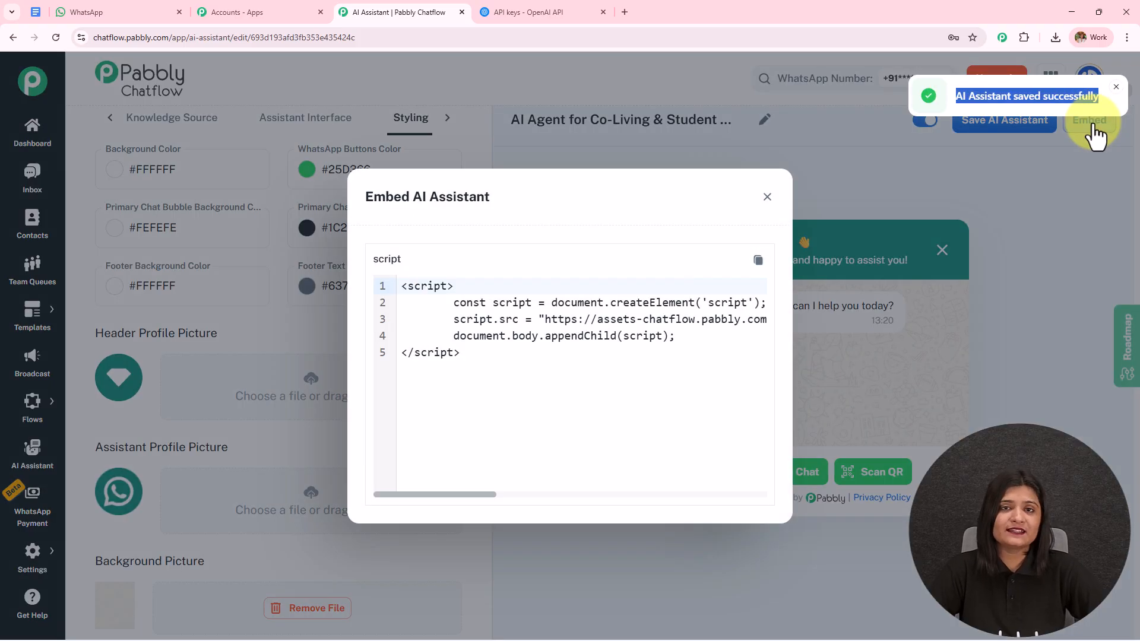
left_click_drag(493, 358, 358, 287)
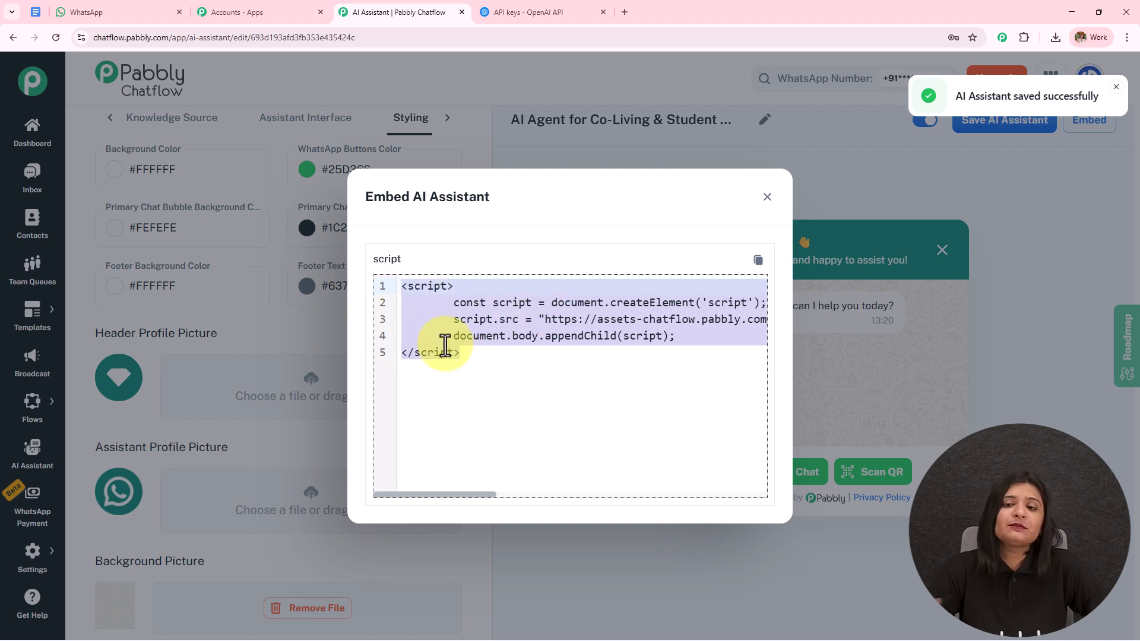
left_click(766, 198)
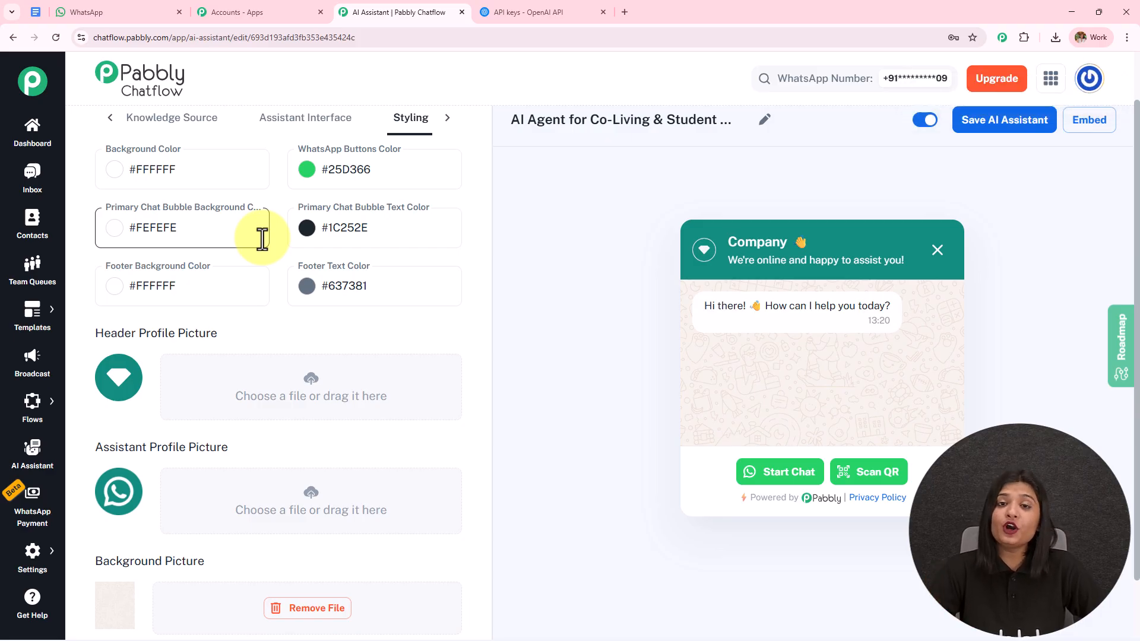
Step: Open the Inbox in a new tab and assign the open chat to the "AI Agent for Co-Living & Student Housing Operators" assistant
middle_click(32, 166)
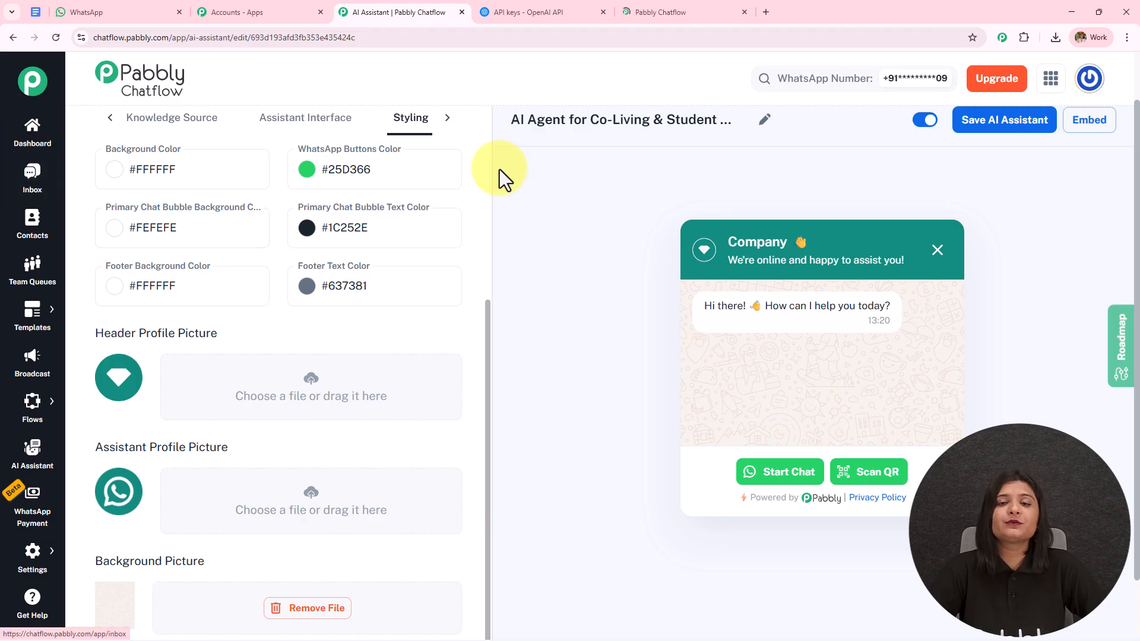
left_click(649, 21)
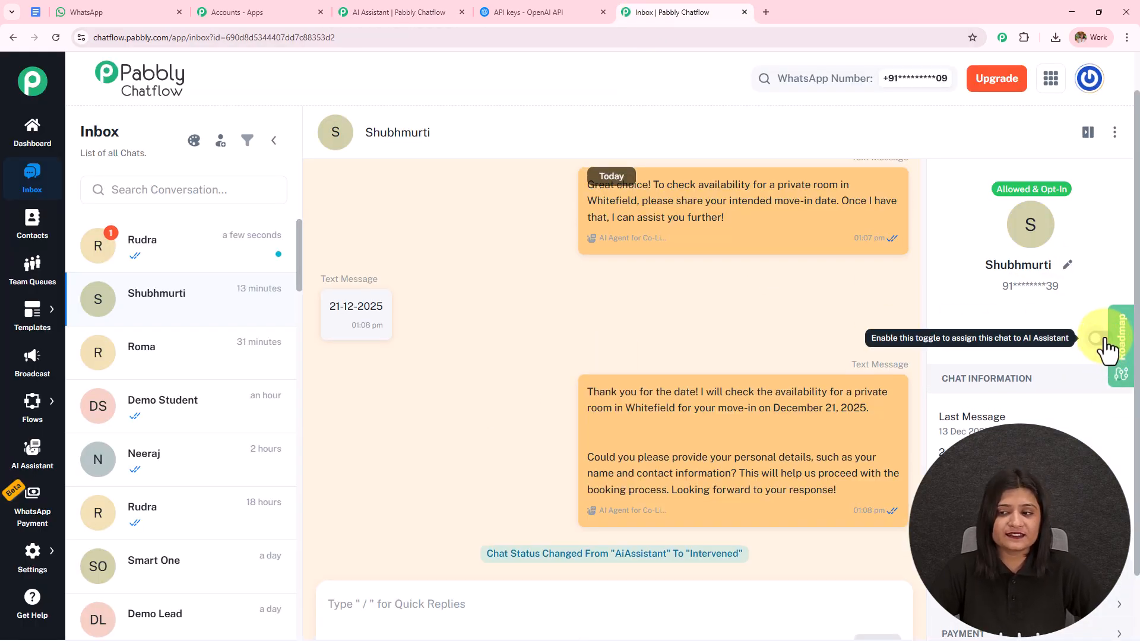
left_click(1101, 341)
left_click(474, 303)
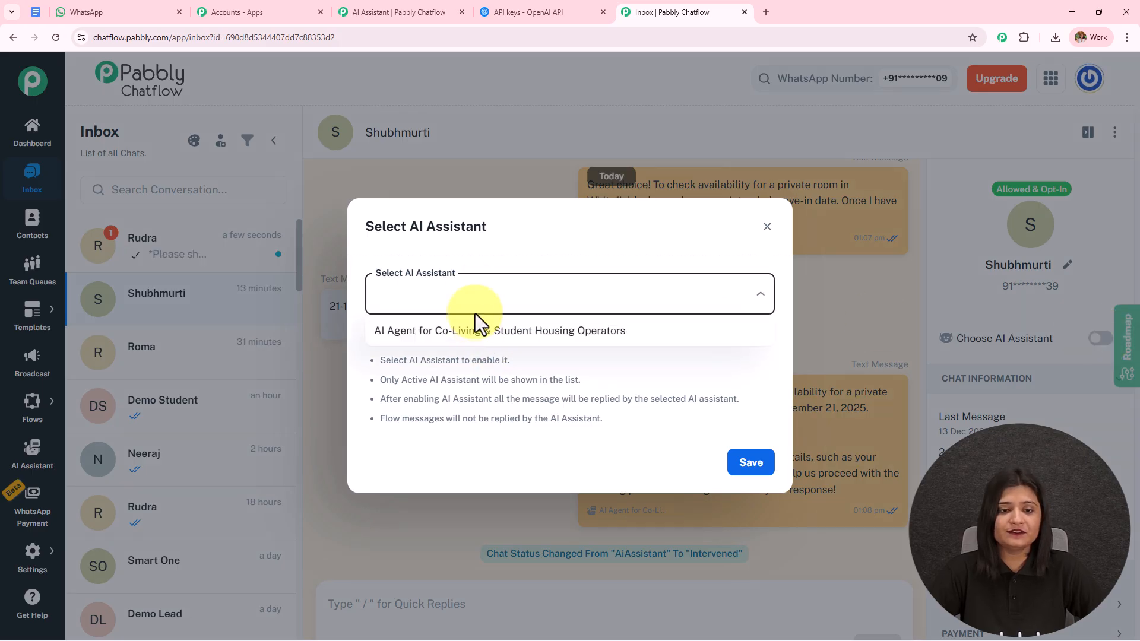
left_click(481, 334)
left_click(771, 467)
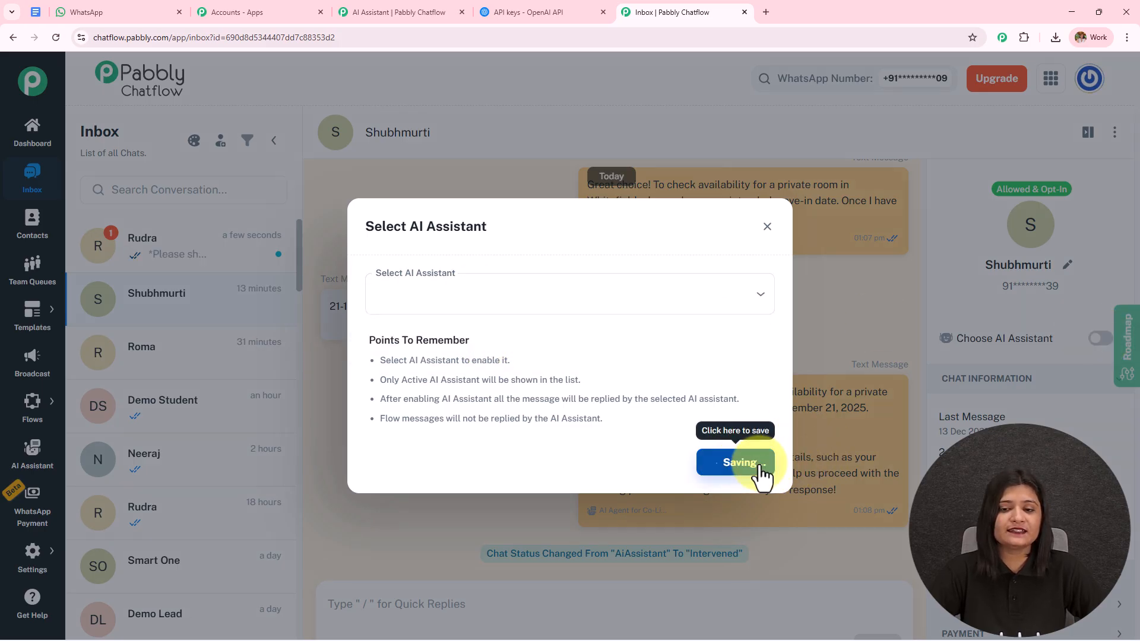
left_click(593, 292)
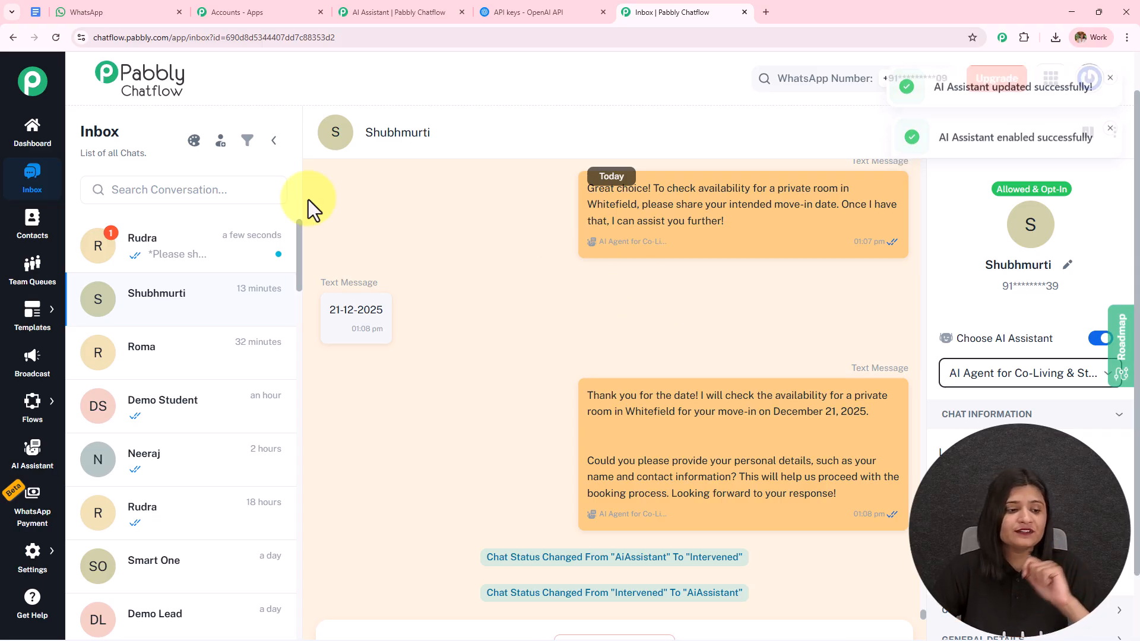
Step: Open Inbox Settings in a new tab and go to the AI Auto-Reply Settings section
mouse_move(30, 569)
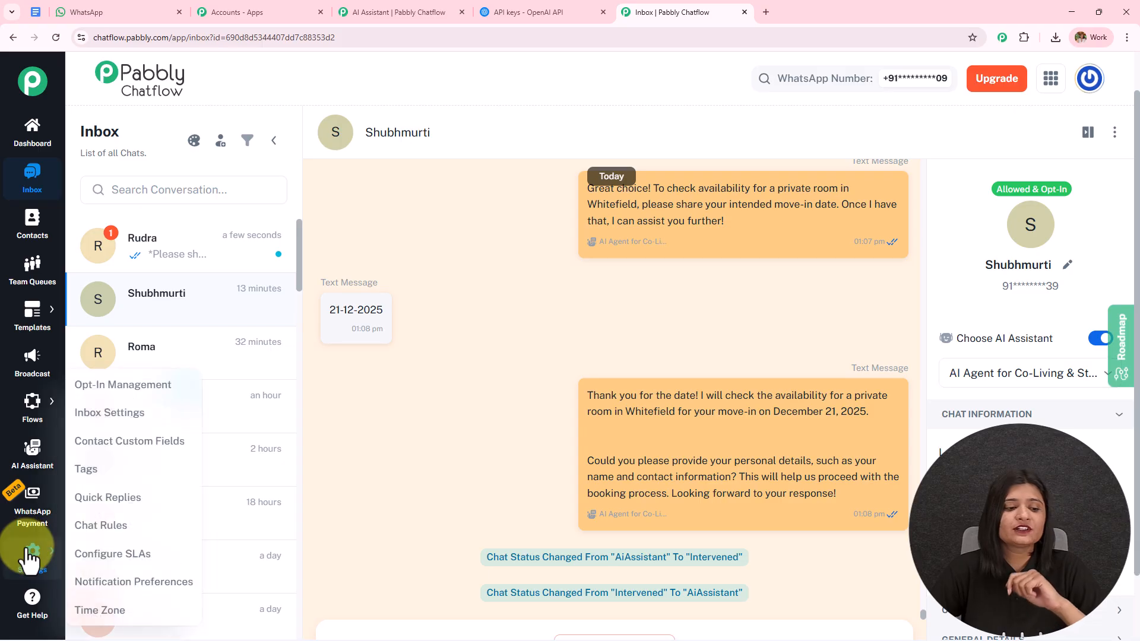
middle_click(146, 430)
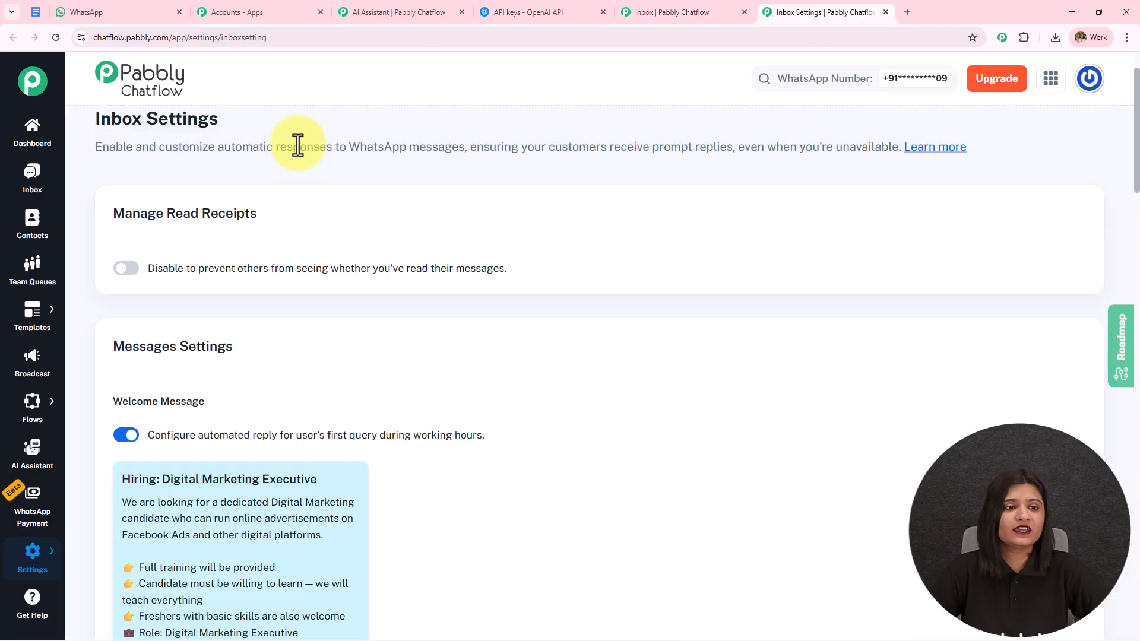
left_click_drag(96, 121, 297, 124)
scroll(361, 284, "down", 20)
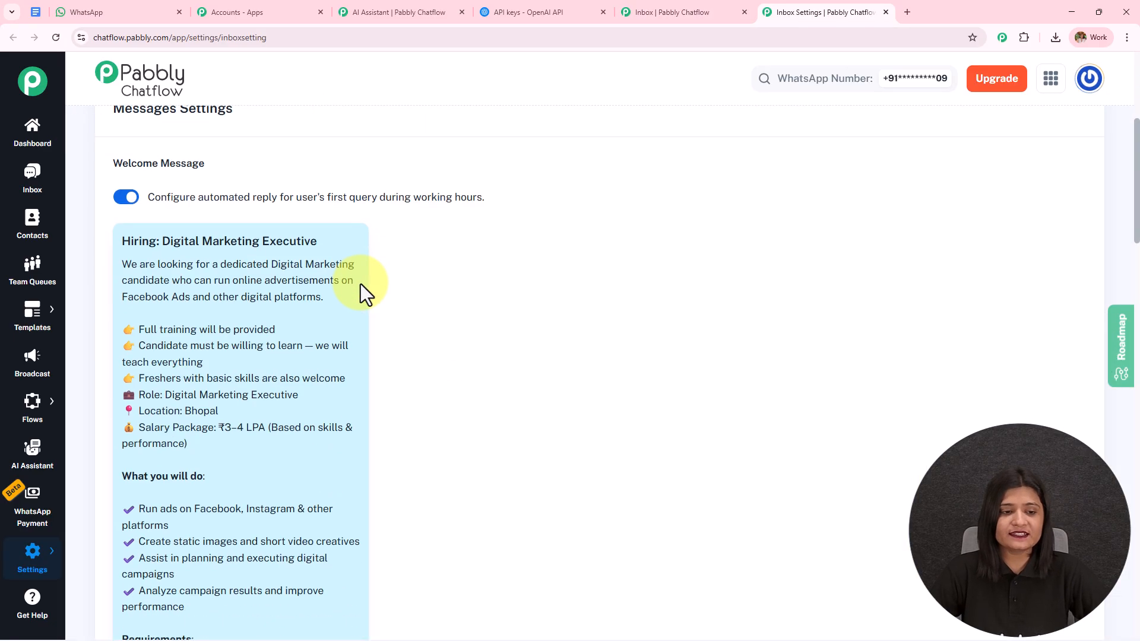
scroll(361, 284, "down", 4)
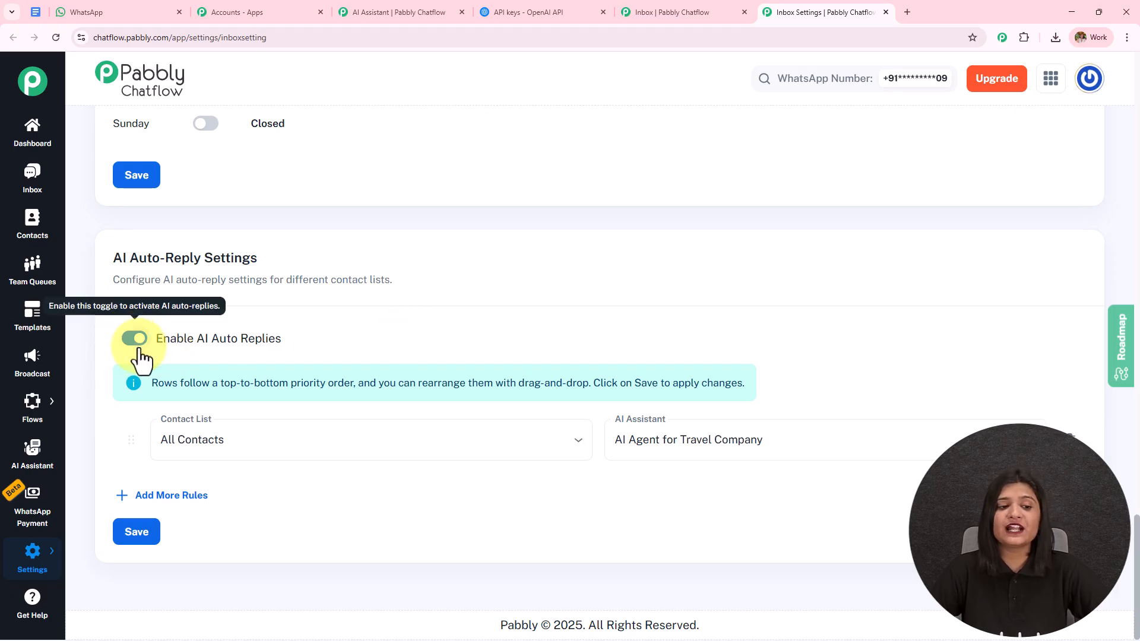
Step: Set the auto-reply rule's contact list to "sales" and its assistant to "AI Agent for Co-Living & Student Housing Operators"
left_click(242, 442)
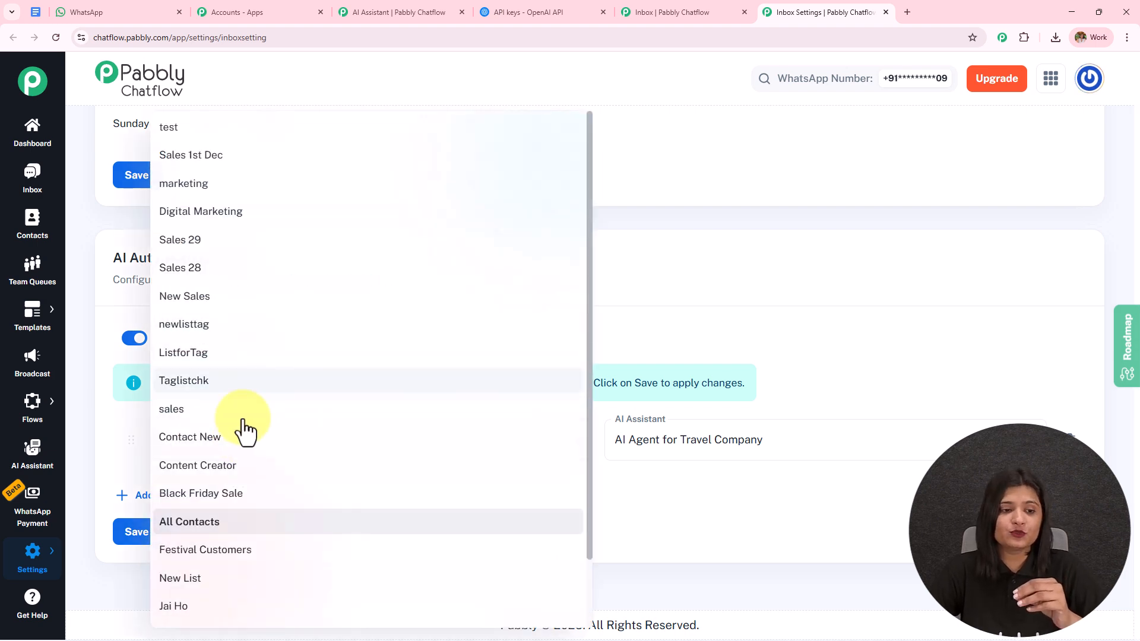
left_click(244, 418)
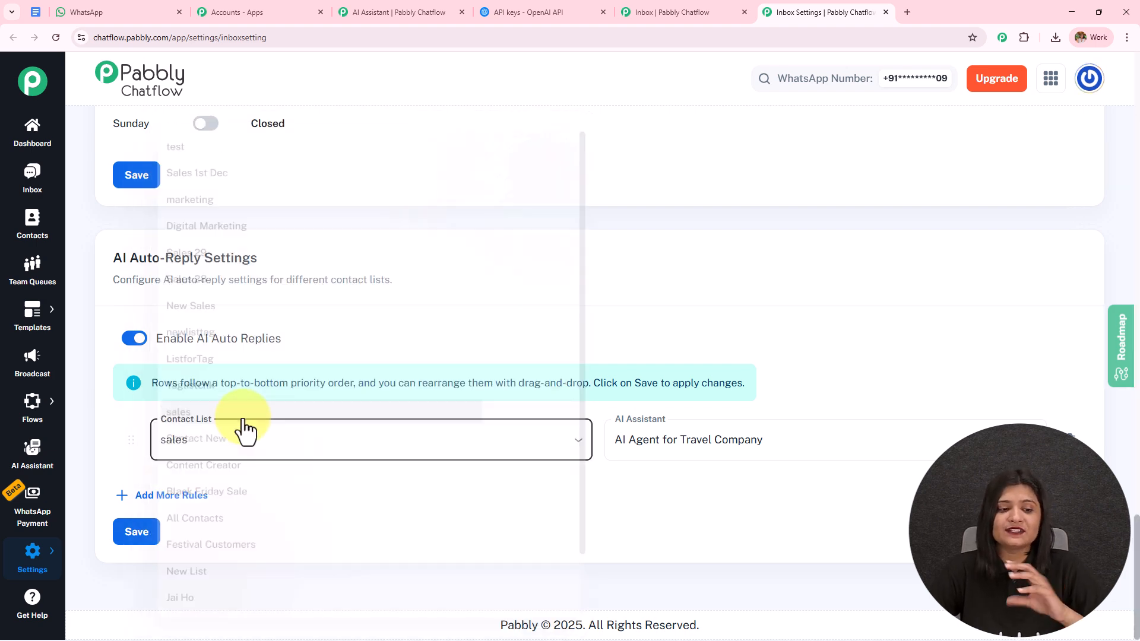
left_click(667, 453)
left_click(668, 389)
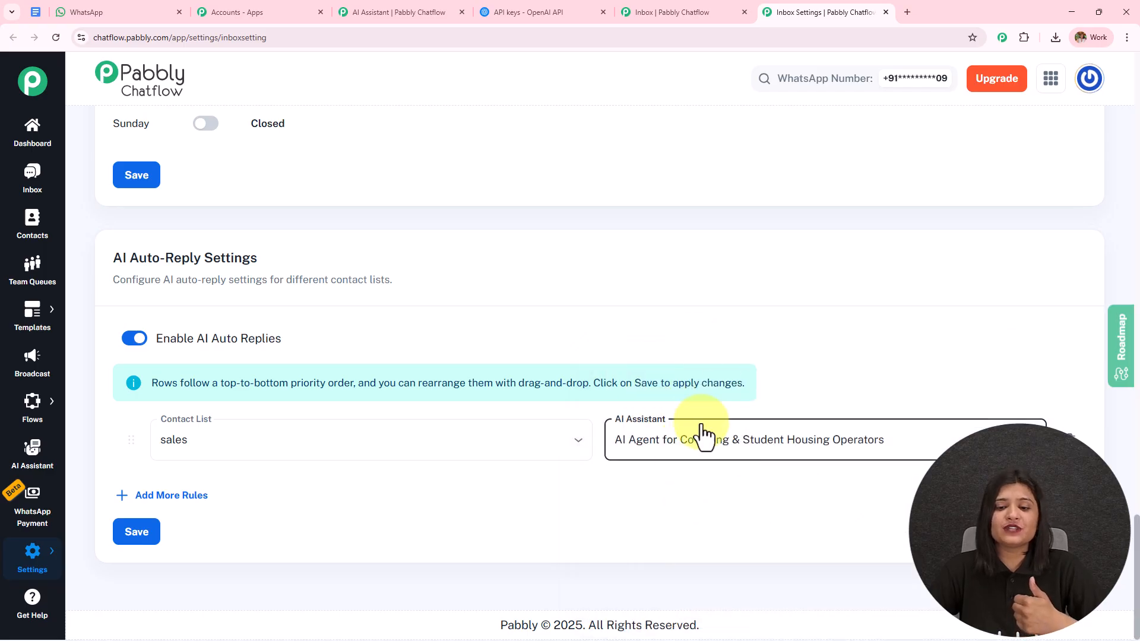
Step: Add a second auto-reply rule with the contact list "All Contact" and the assistant "AI for Custom Gifts"
left_click(155, 497)
left_click(323, 498)
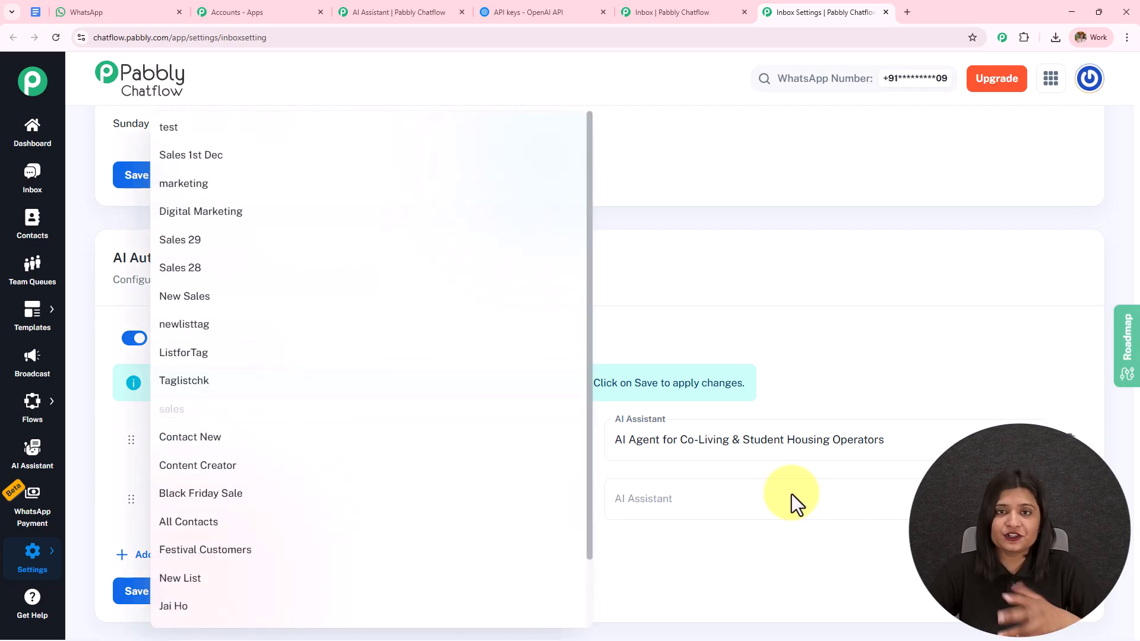
scroll(276, 416, "down", 2)
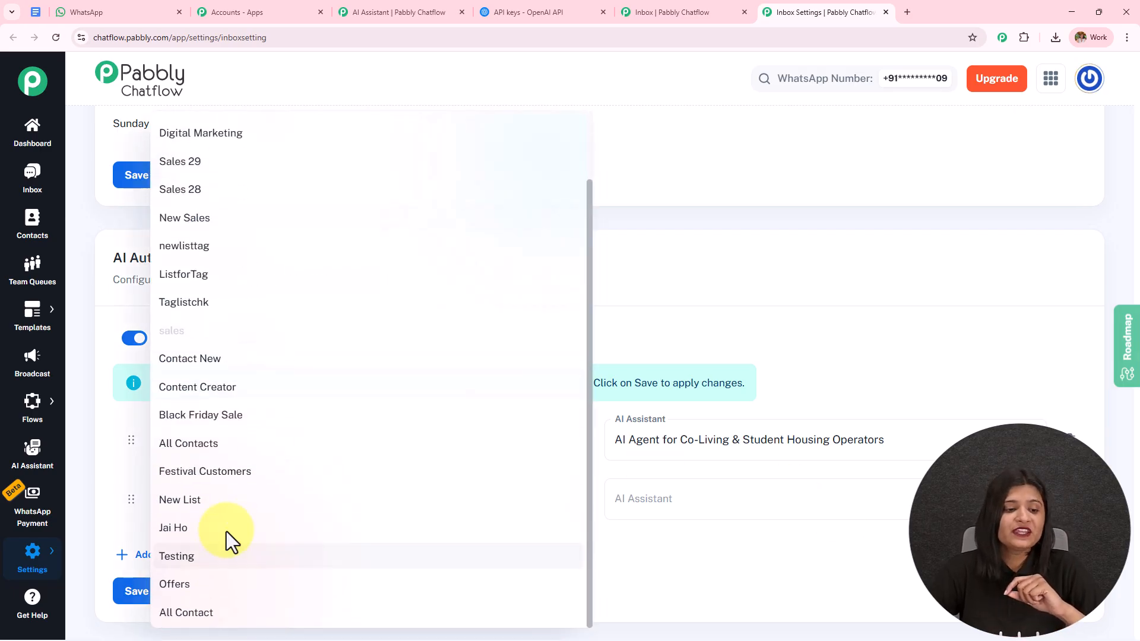
scroll(224, 416, "up", 2)
scroll(170, 442, "down", 2)
left_click(186, 612)
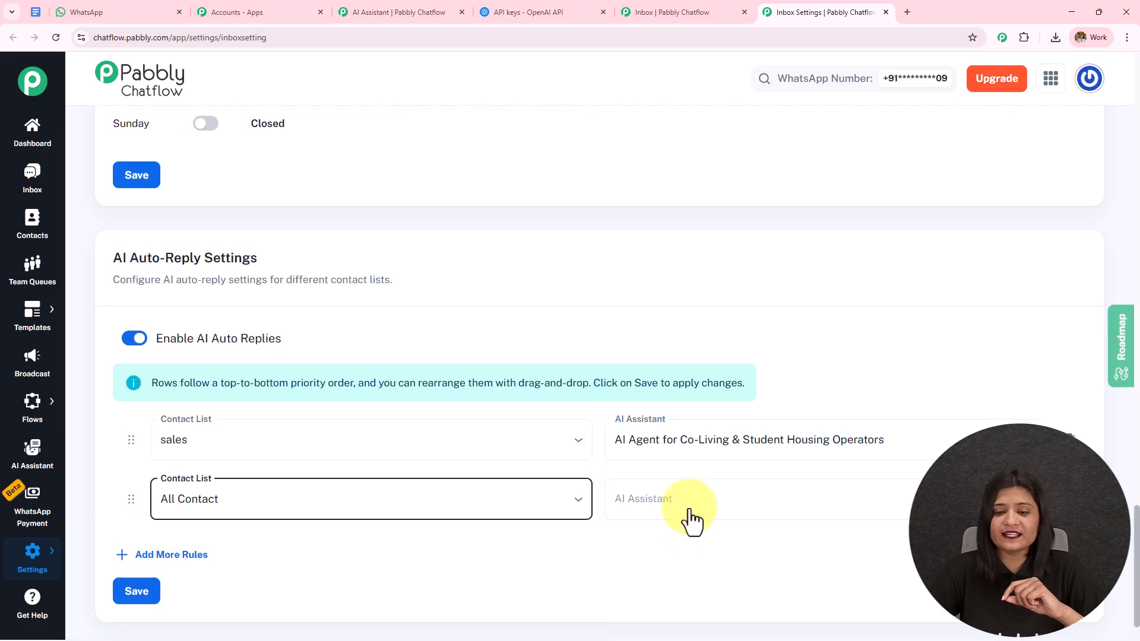
left_click(690, 506)
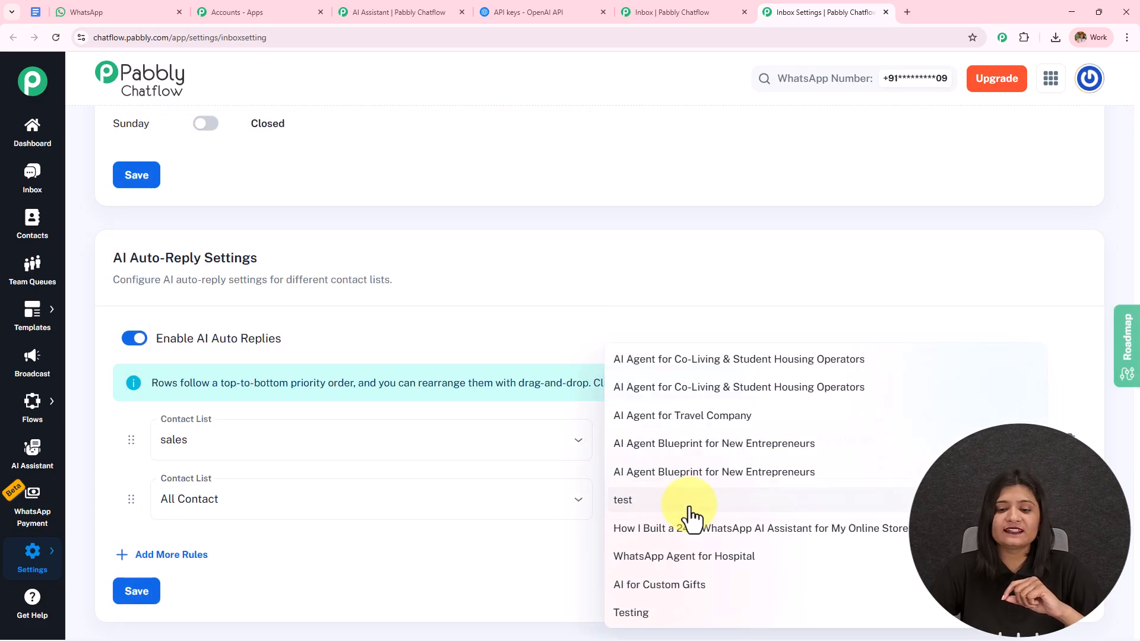
left_click(687, 588)
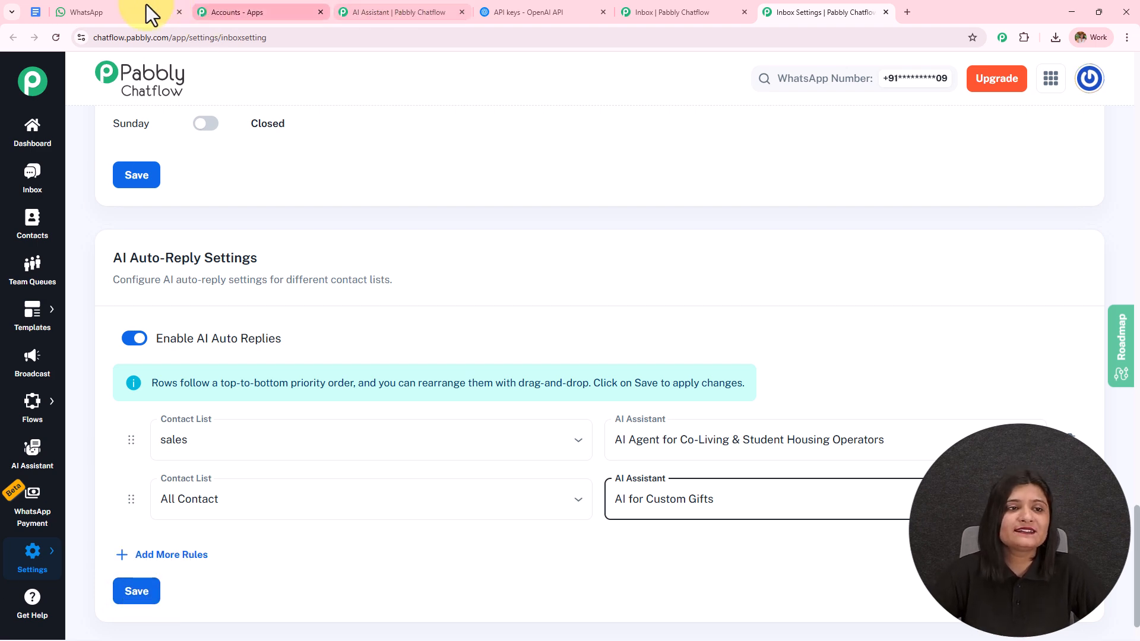
Step: Switch to WhatsApp and send "Is outside food allowed?" to the Pabbly Chatflow Number chat
left_click(168, 12)
scroll(635, 297, "down", 4)
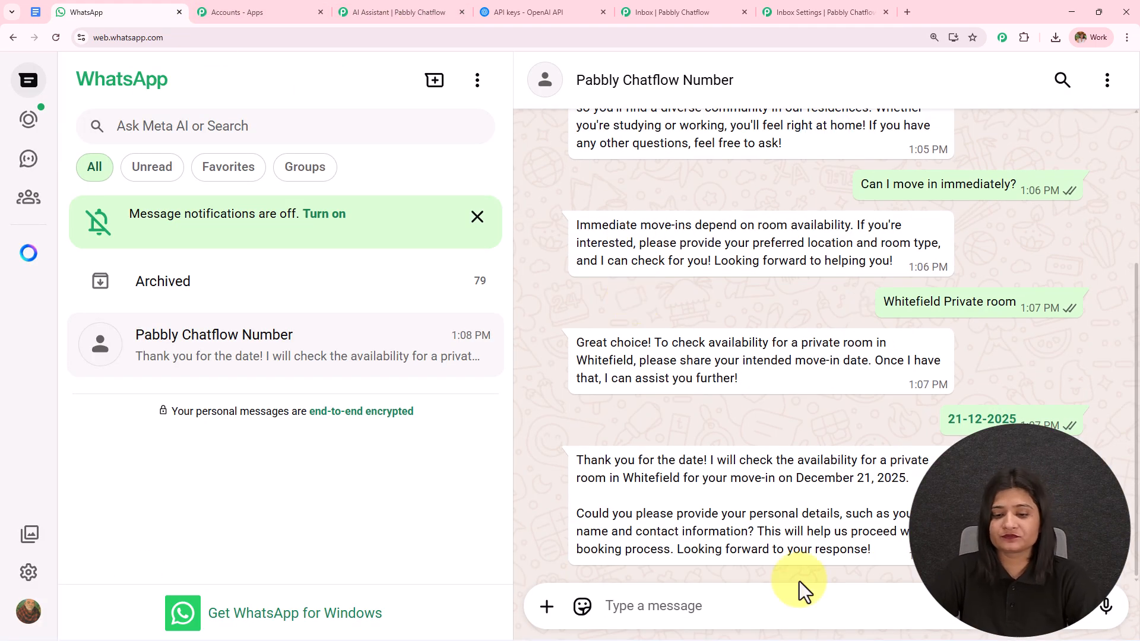
left_click(776, 602)
type("Is outside food allowed?")
left_click_drag(776, 603, 597, 623)
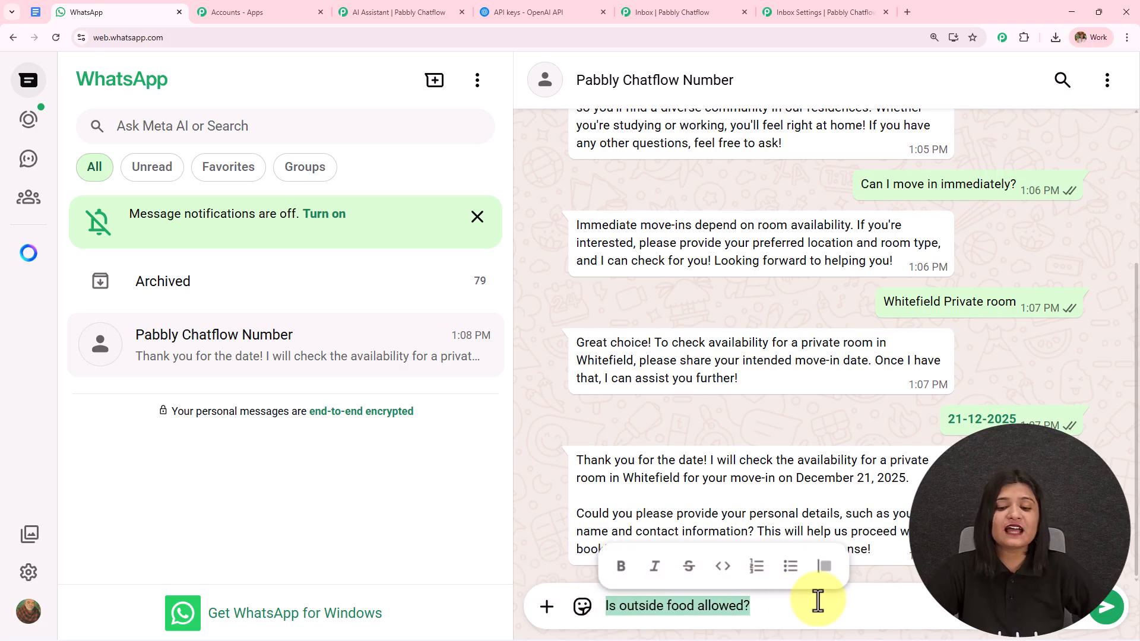
key("Return")
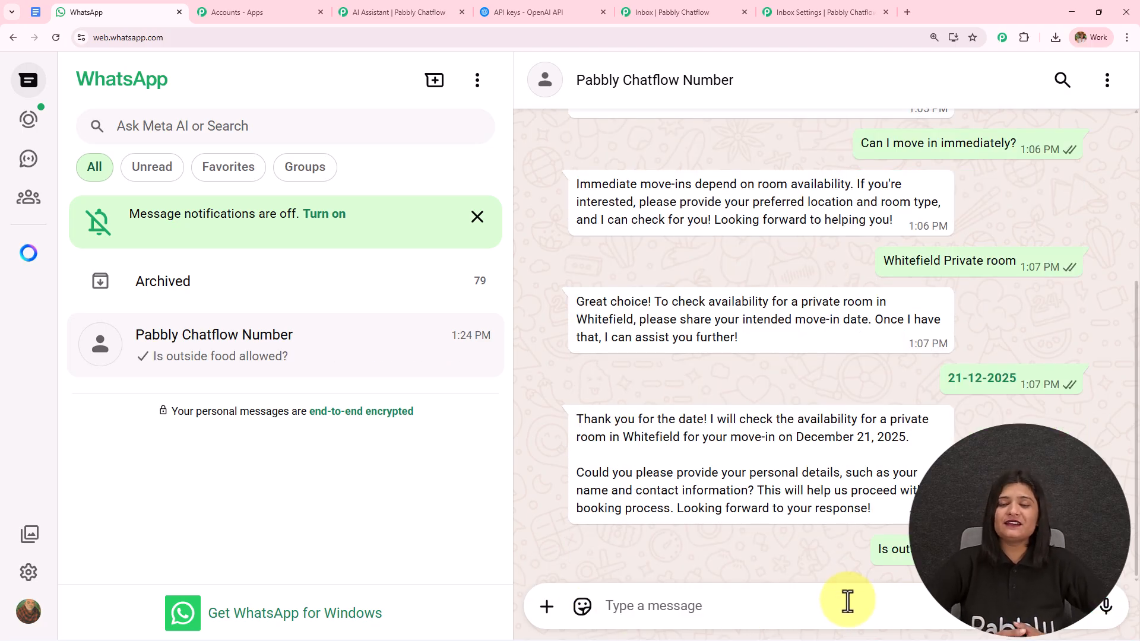